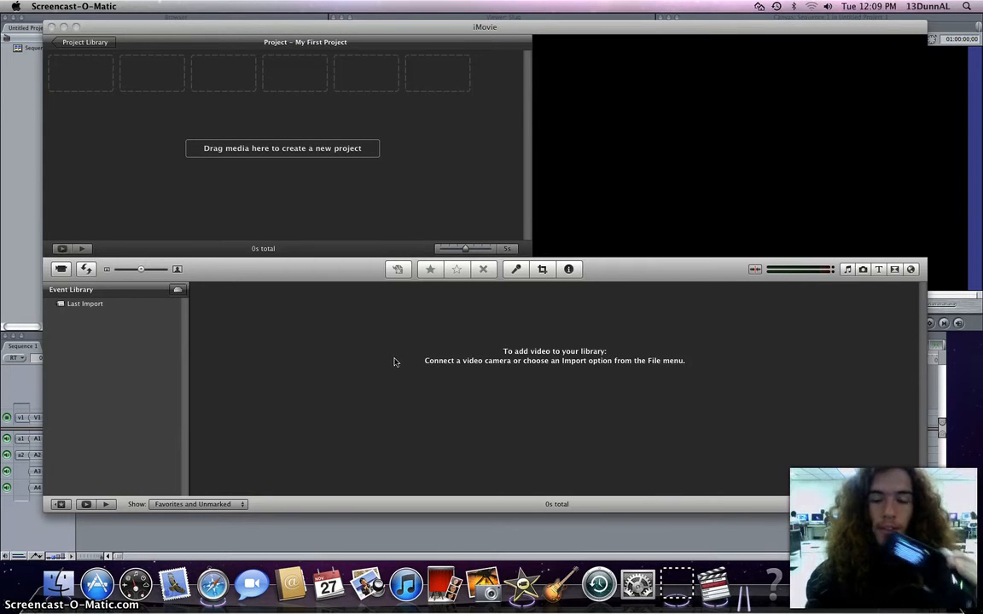
Open the camera import window and switch its camera source to the CANON Inc. Video Camera.
left_click(119, 26)
left_click(82, 9)
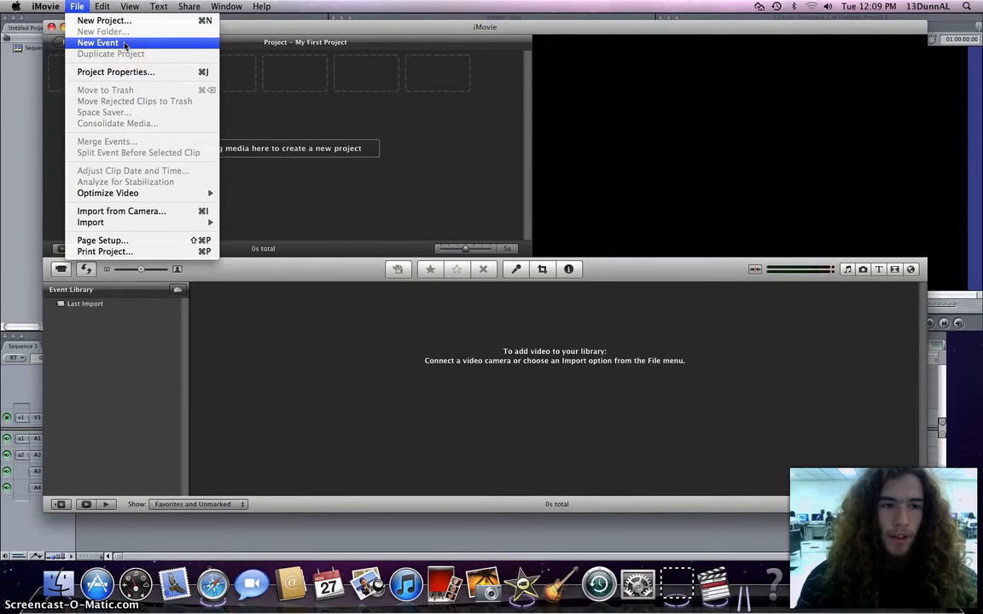
left_click(141, 212)
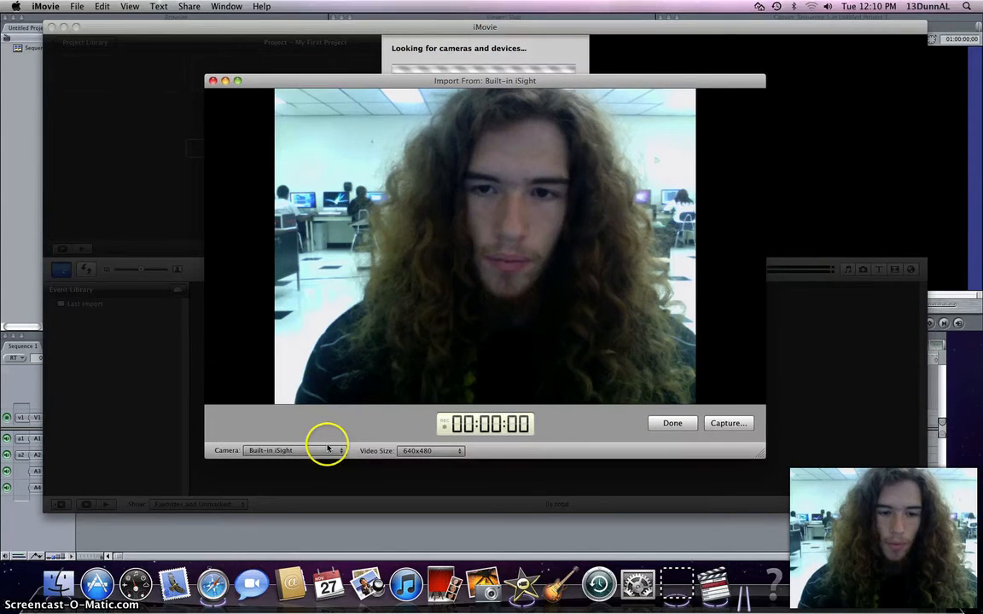
left_click(328, 449)
left_click(213, 81)
left_click(61, 270)
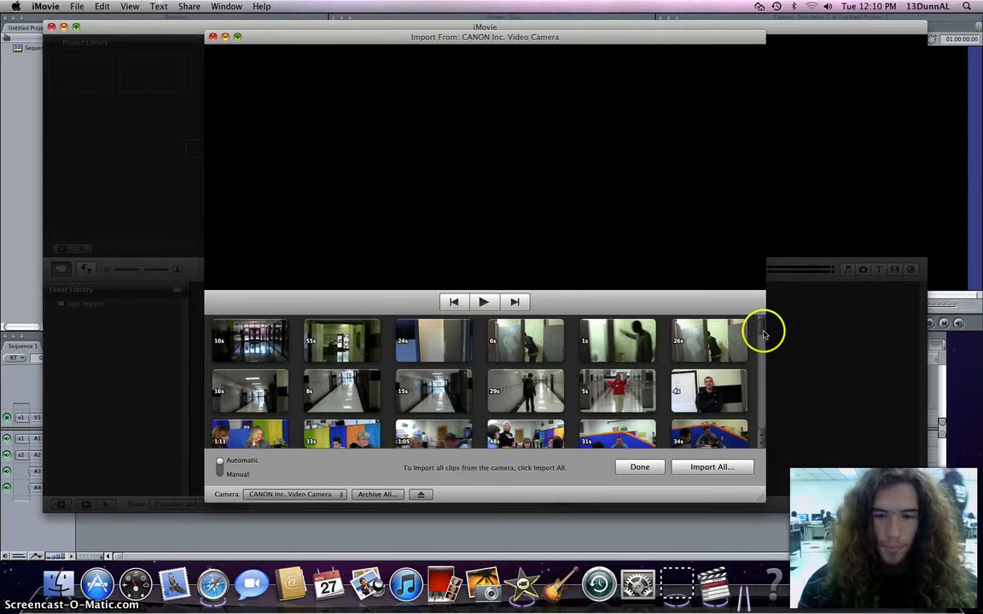
Switch the camera import from Automatic to Manual mode, previewing the last 26-second clip.
left_click_drag(762, 334, 757, 436)
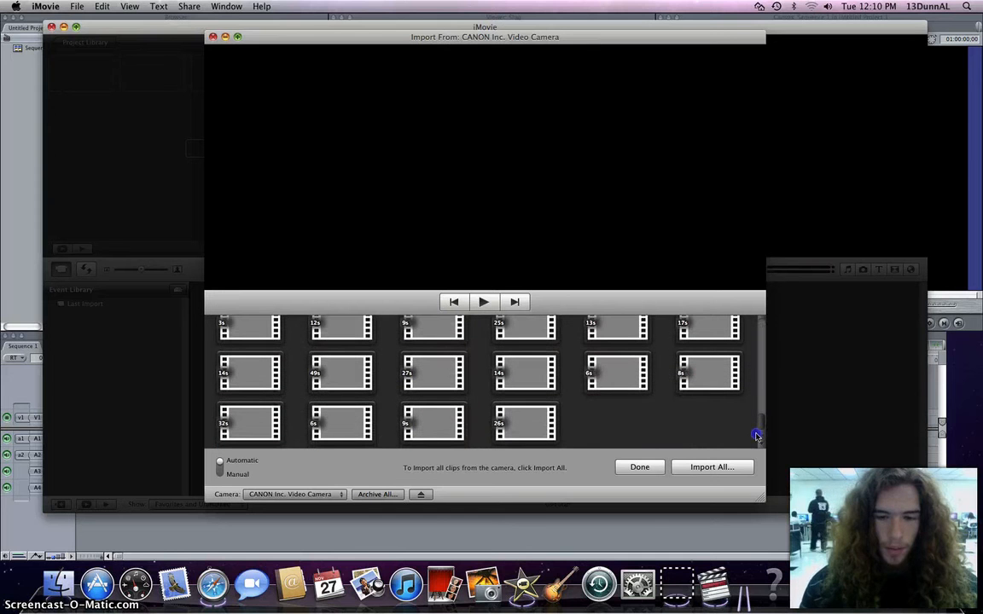
left_click(512, 425)
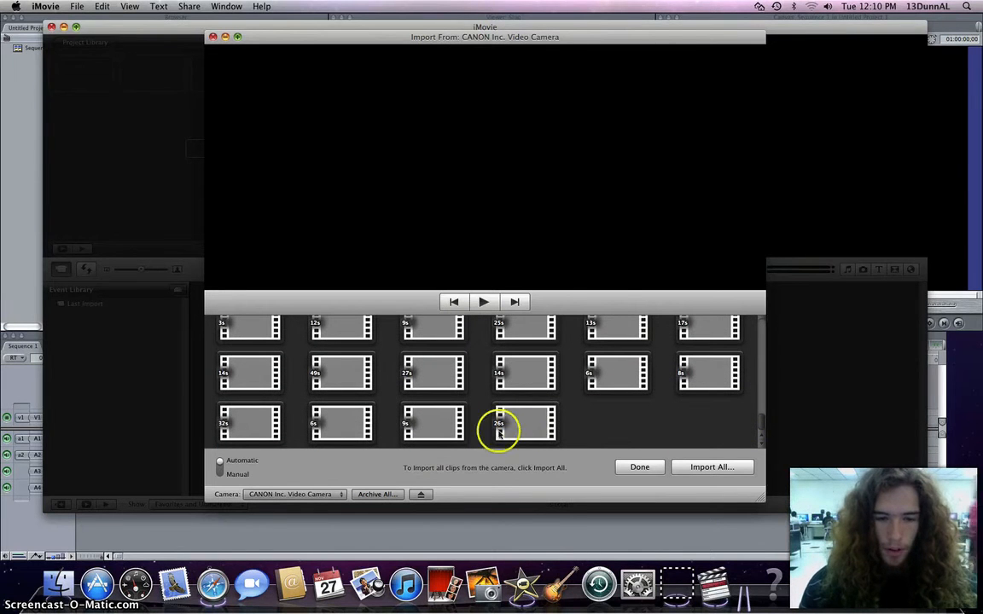
left_click(221, 465)
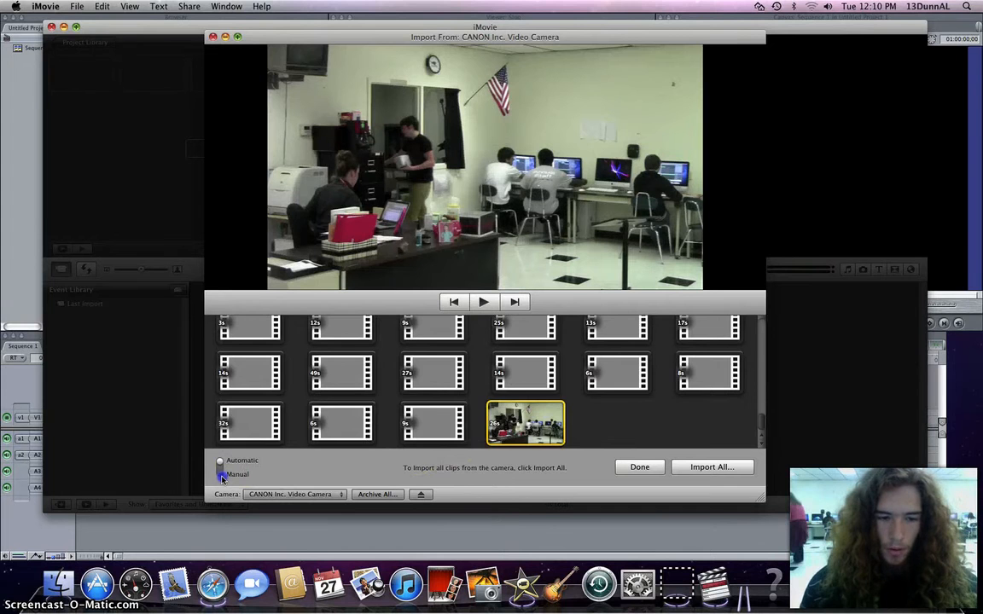
left_click(222, 475)
left_click(222, 475)
left_click(221, 475)
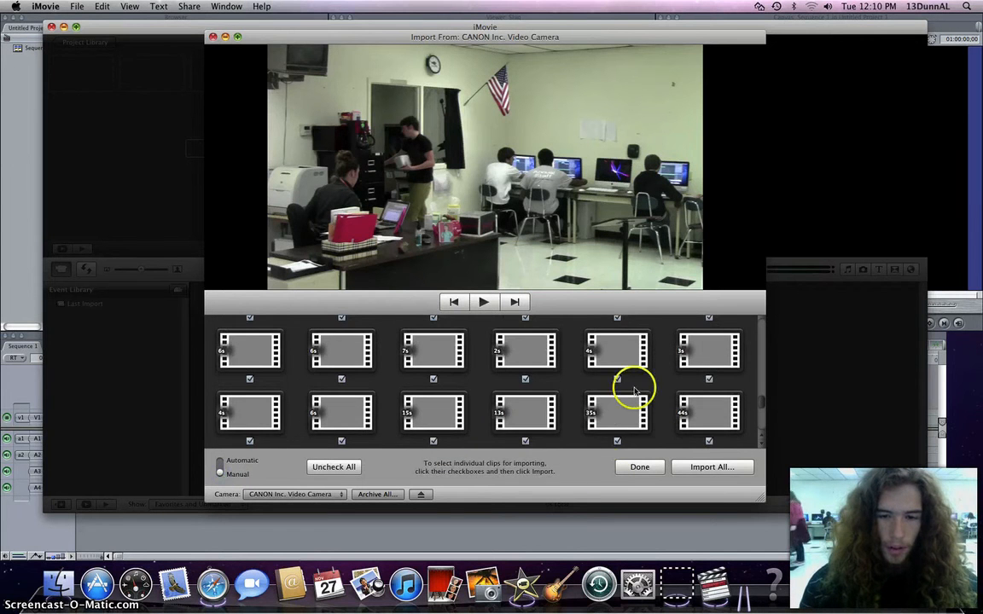
Uncheck all clips and check only the 26-second clip at the end of the list.
scroll(635, 389, "up", 10)
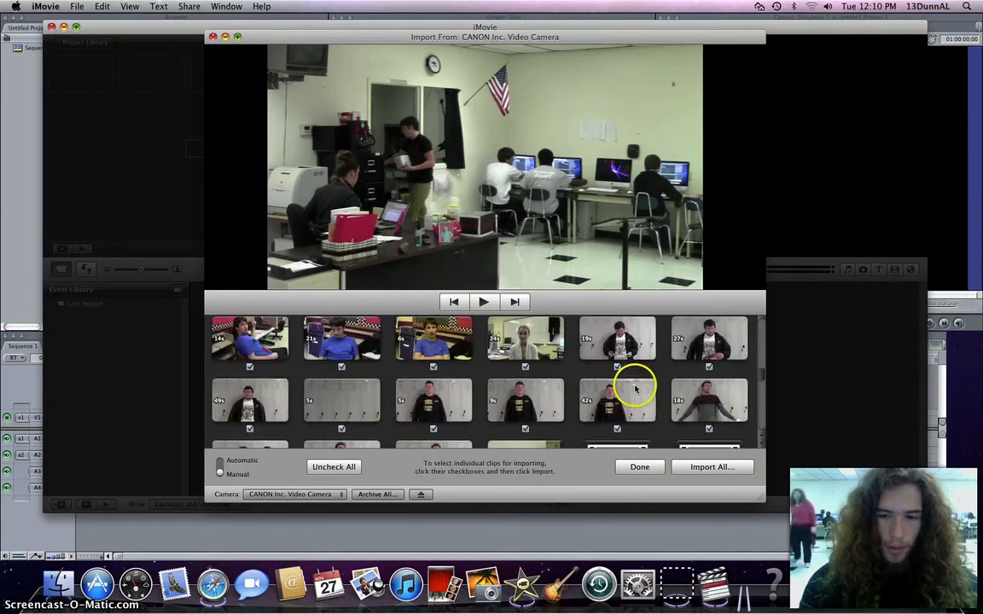
left_click(334, 467)
left_click_drag(760, 330, 743, 442)
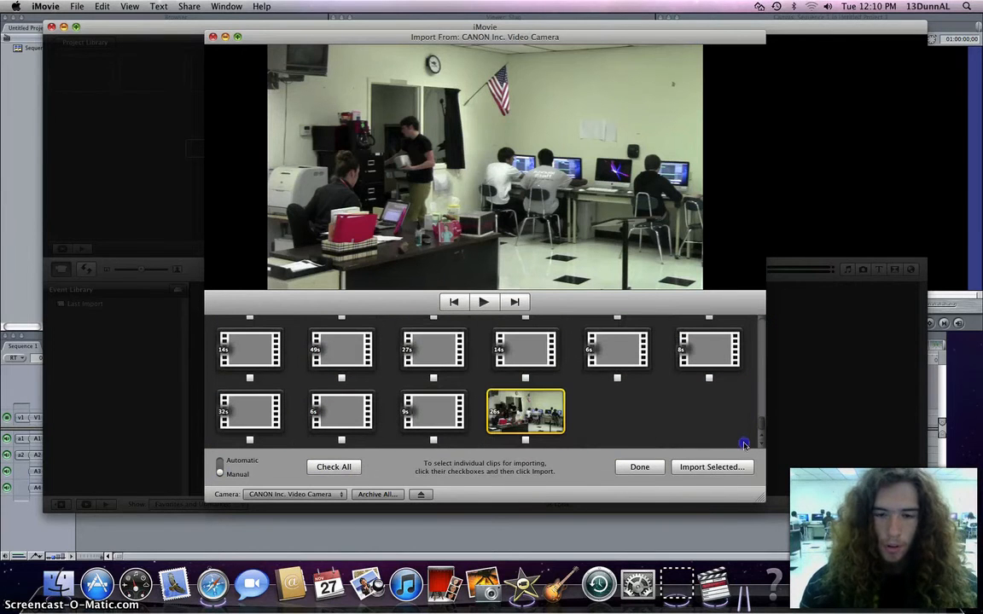
left_click(525, 441)
Import the checked clip at Large 960x540 into a new event named Final Cut.
left_click(709, 470)
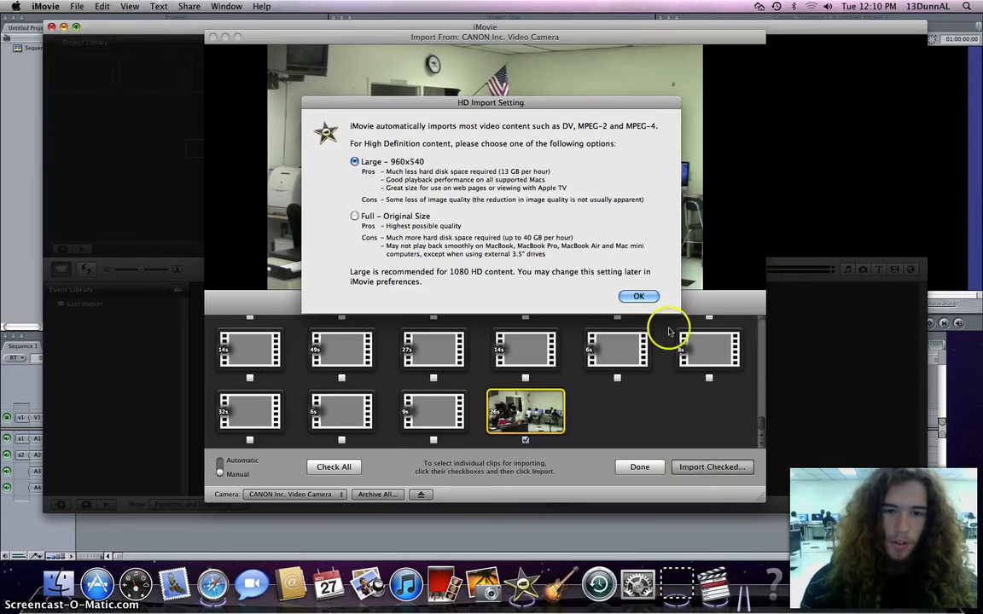
left_click(638, 296)
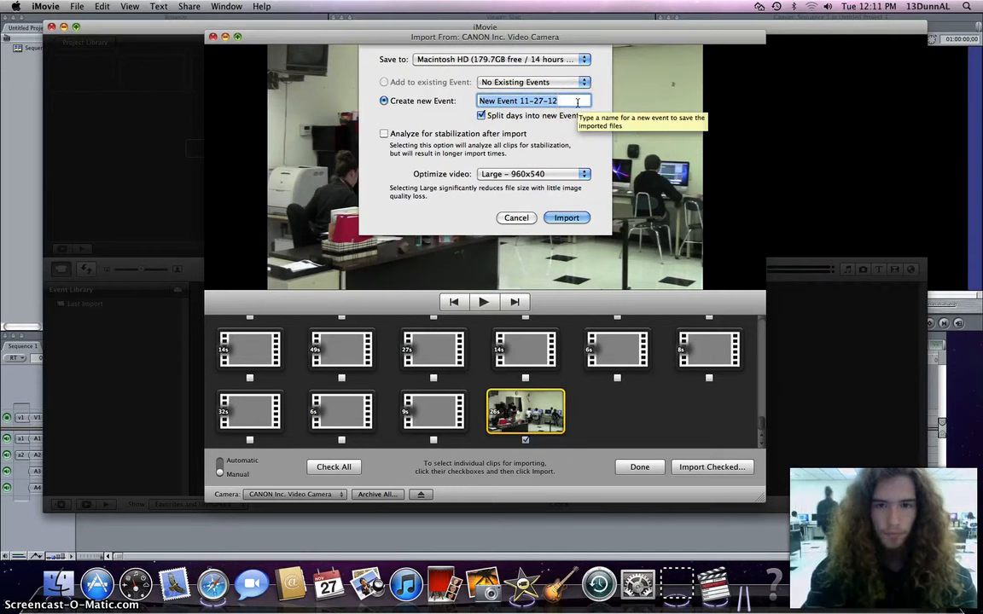
type("Final")
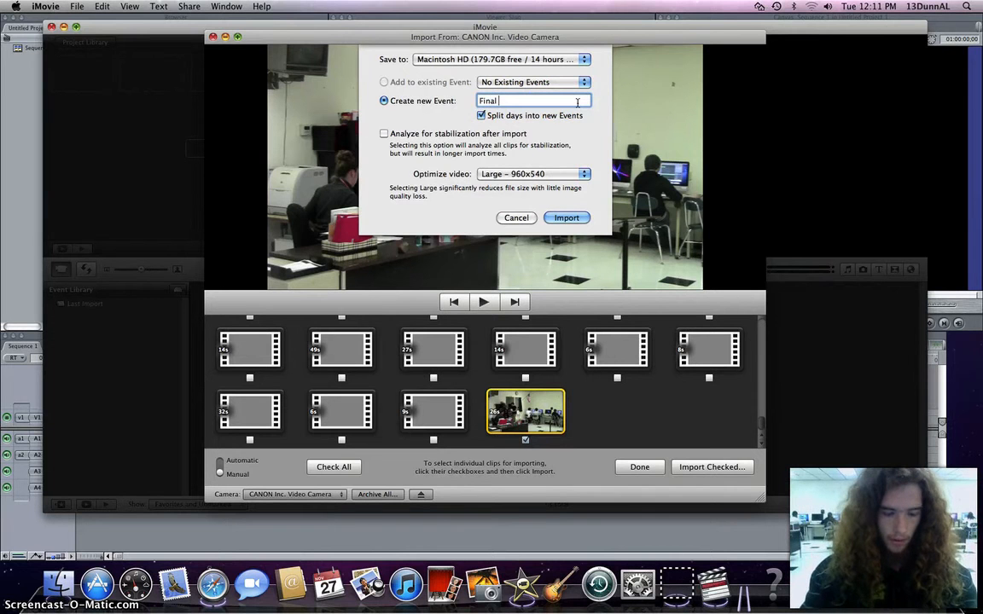
type(" Cut")
key("Return")
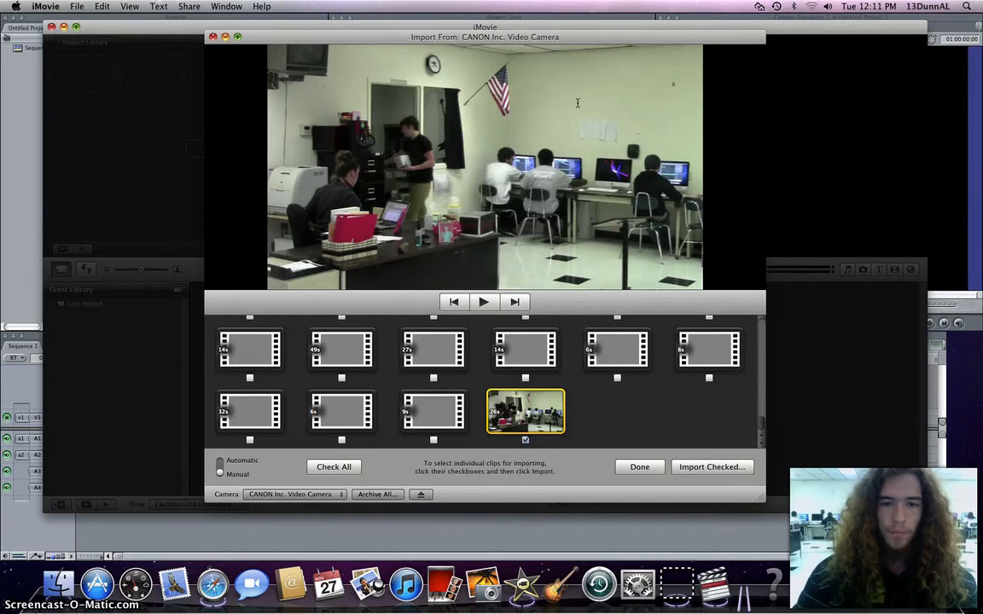
left_click(267, 94)
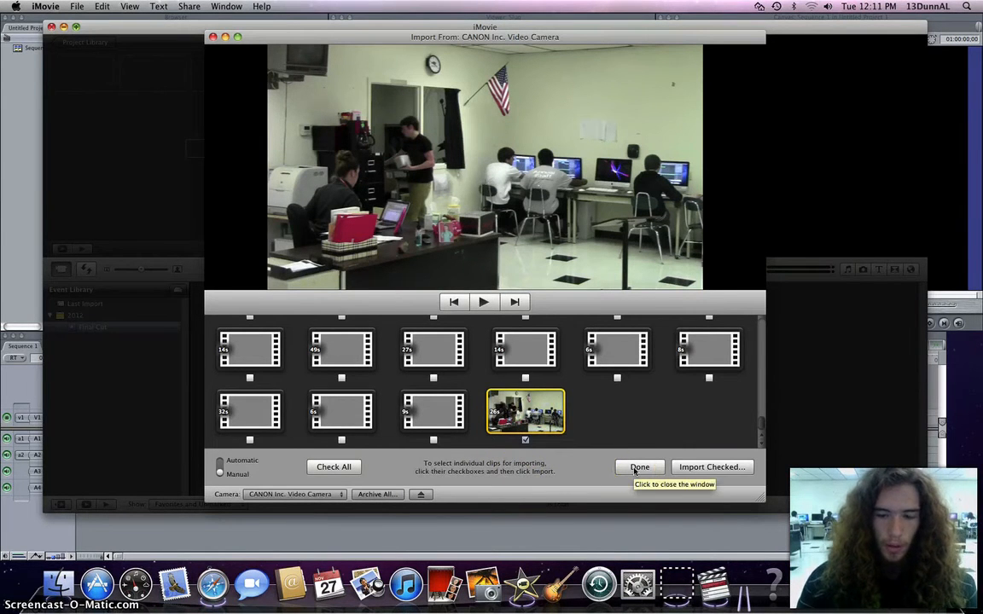
Close the camera import window after the import finishes.
left_click(638, 467)
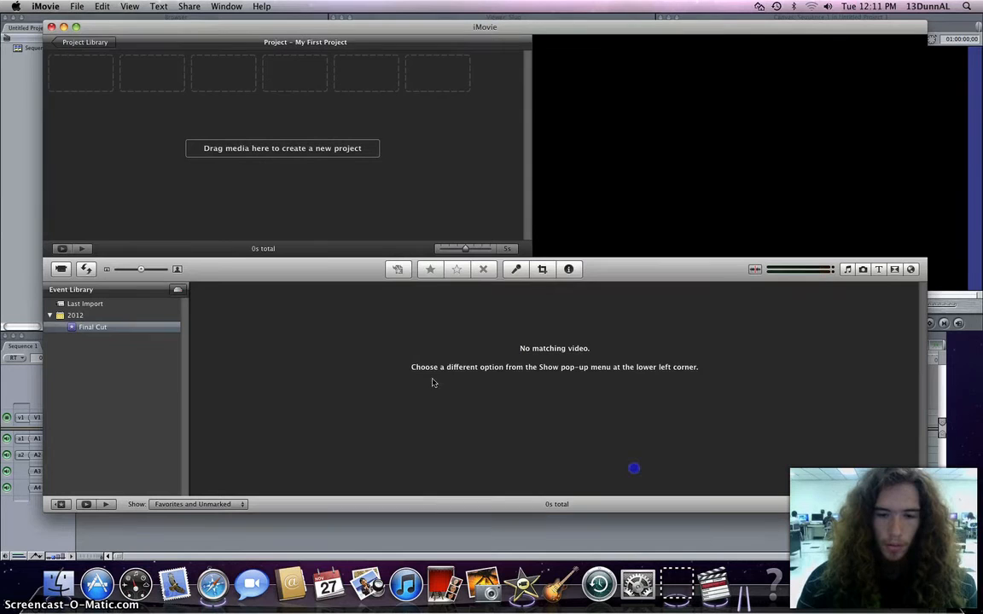
left_click(61, 269)
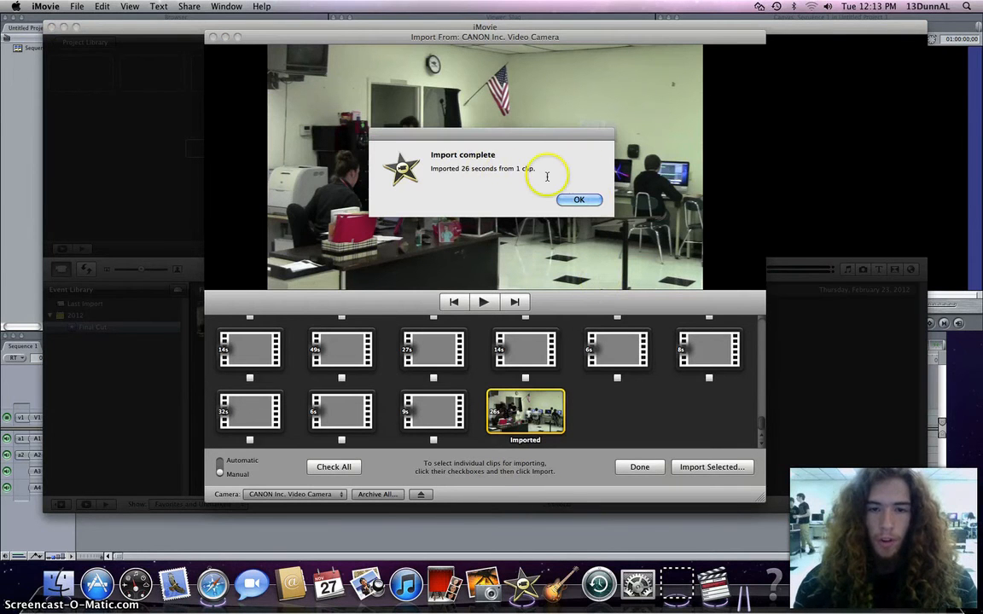
left_click(577, 199)
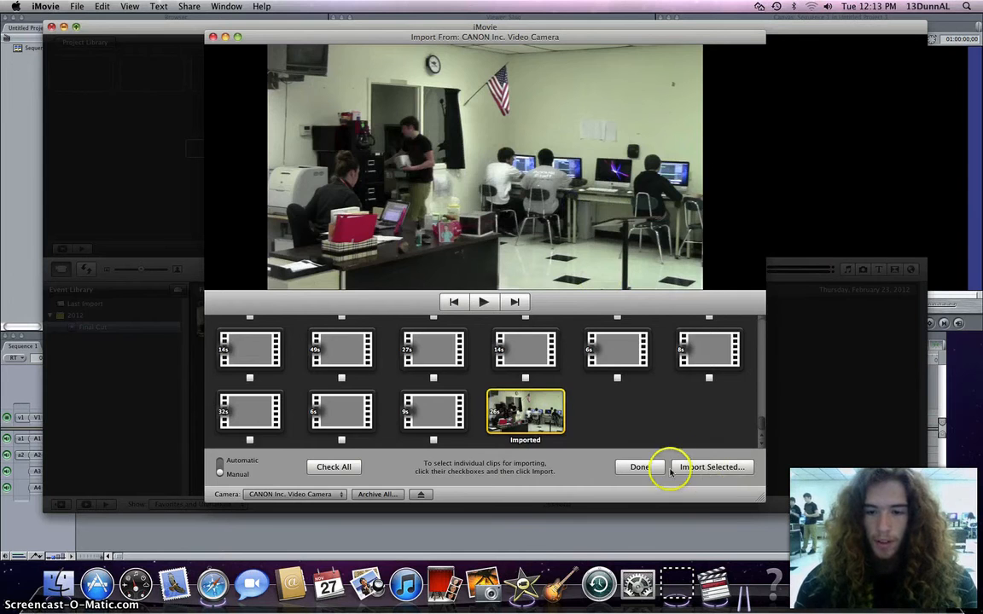
left_click(639, 468)
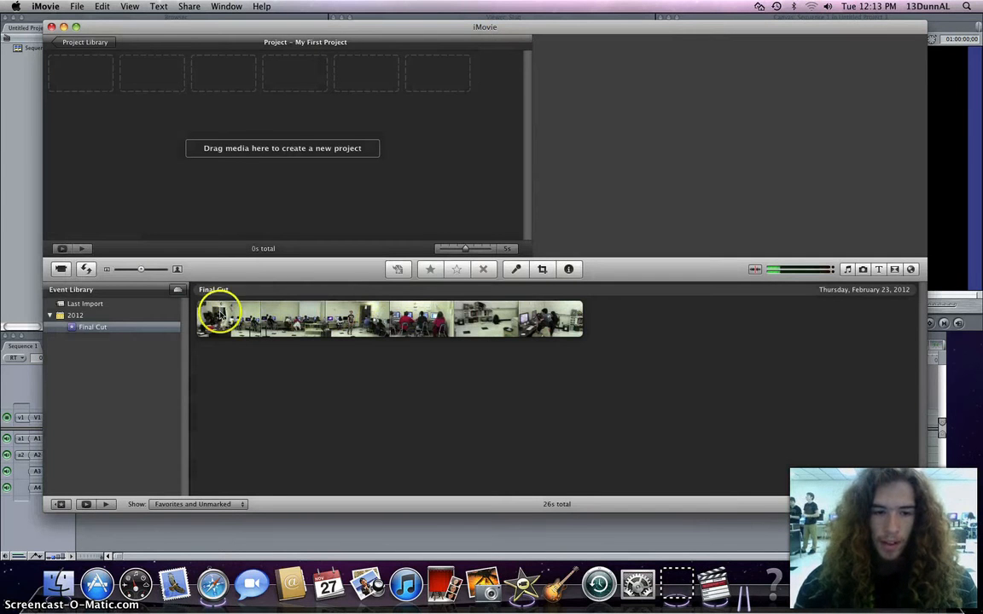
Select the entire Final Cut clip and add it to the project.
left_click_drag(215, 318, 293, 315)
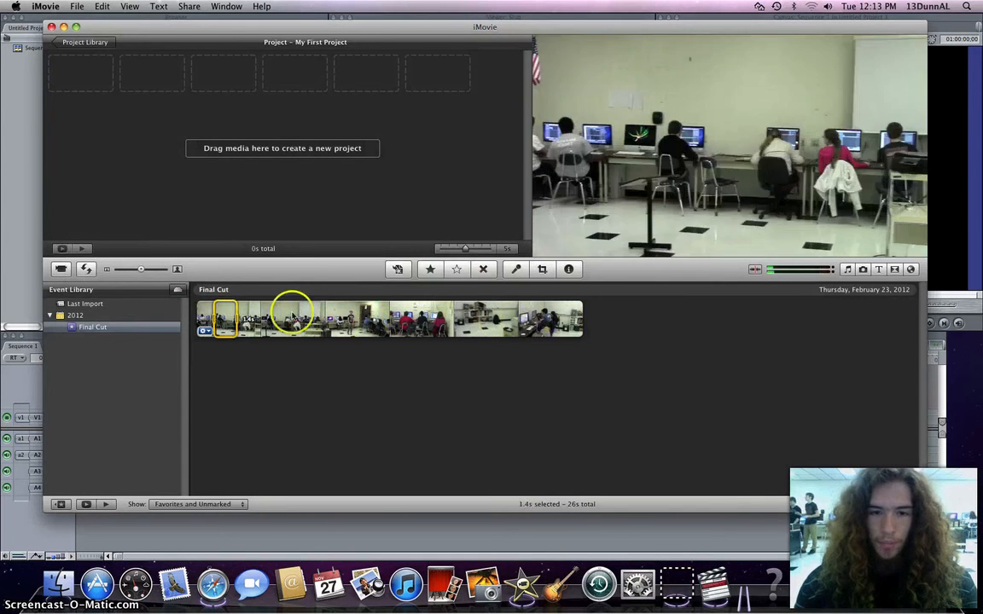
left_click(551, 319)
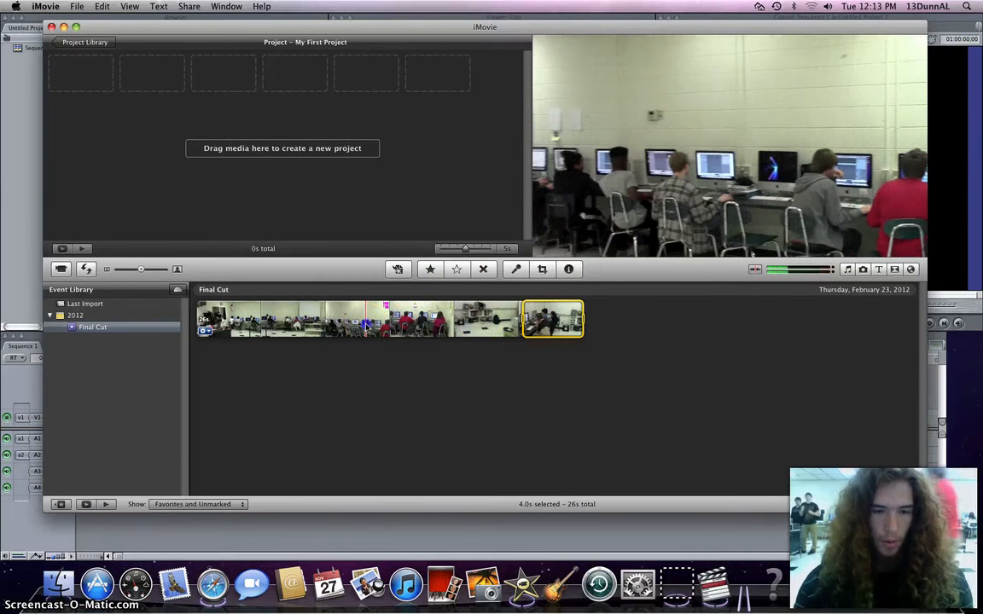
right_click(367, 327)
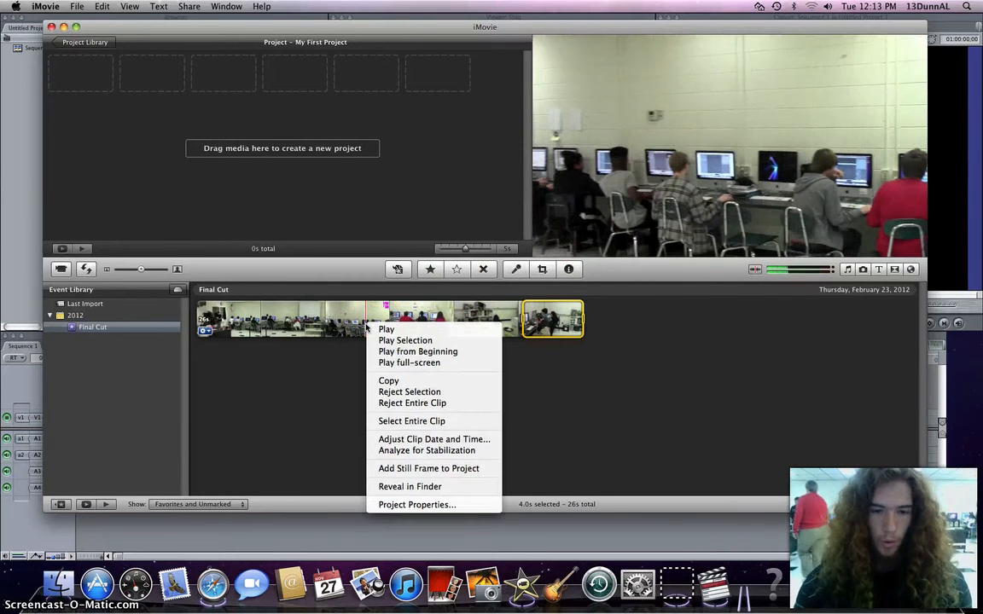
left_click(396, 421)
left_click_drag(211, 311, 172, 81)
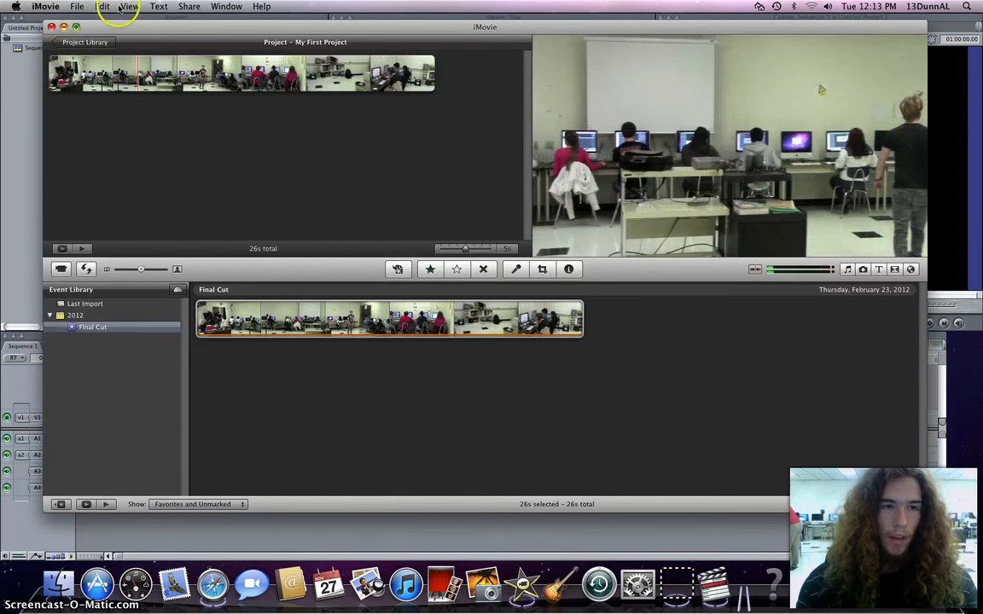
Export the project as a Large 960x540 movie named Final Cut into Documents.
left_click(120, 7)
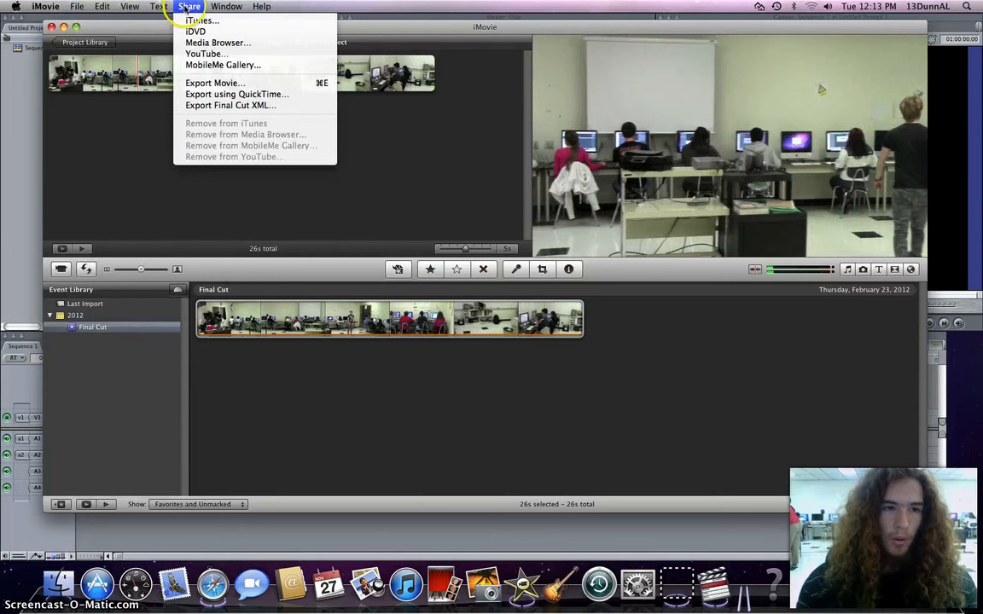
left_click(205, 83)
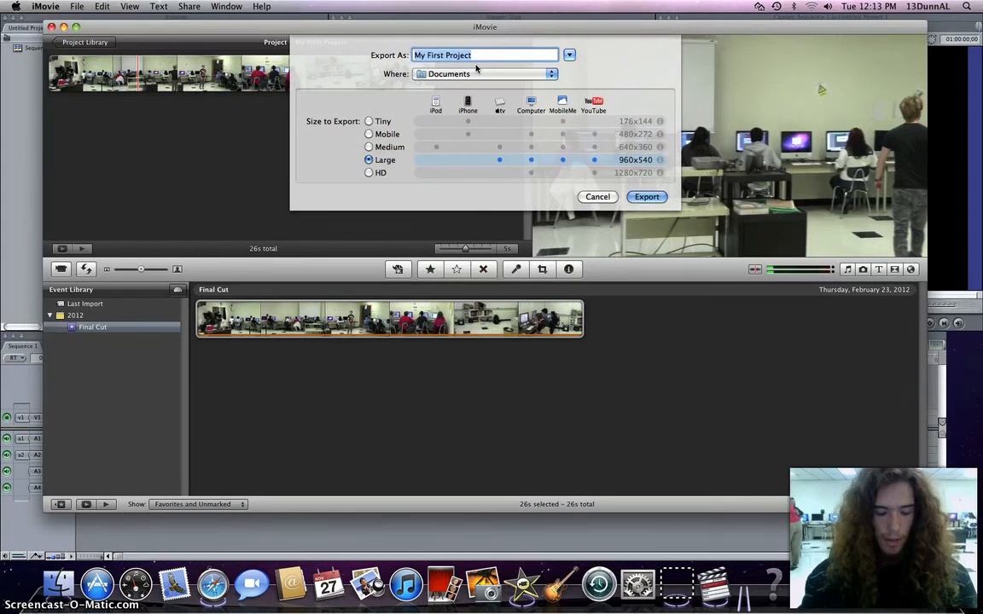
type("Final Cut")
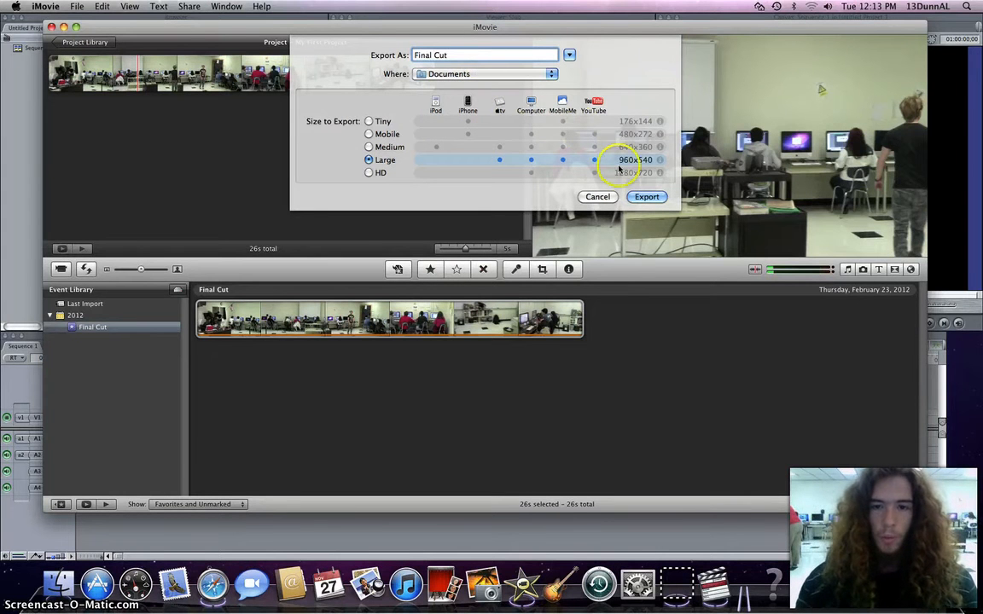
left_click(645, 198)
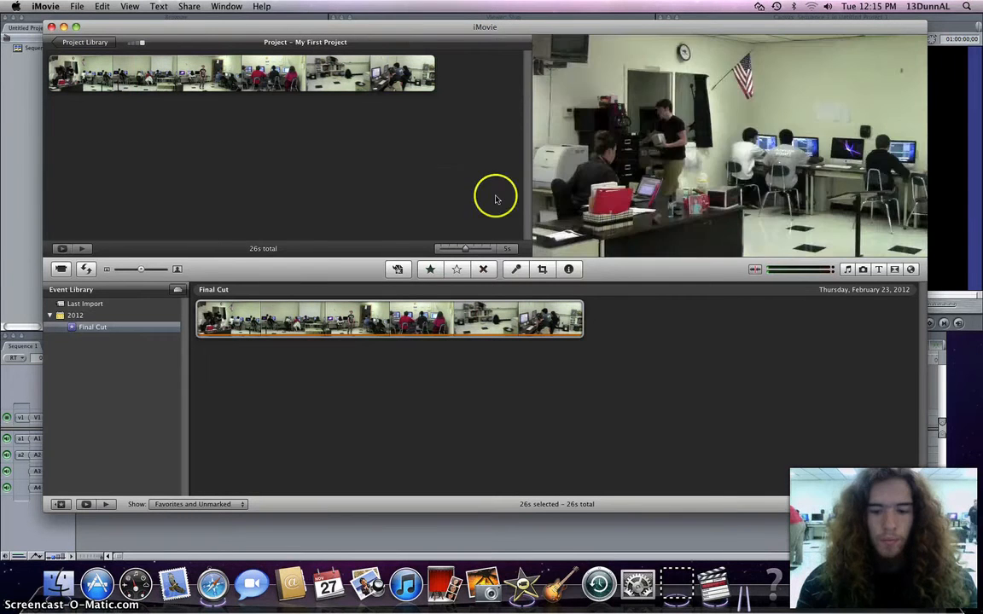
Quit iMovie.
left_click(680, 584)
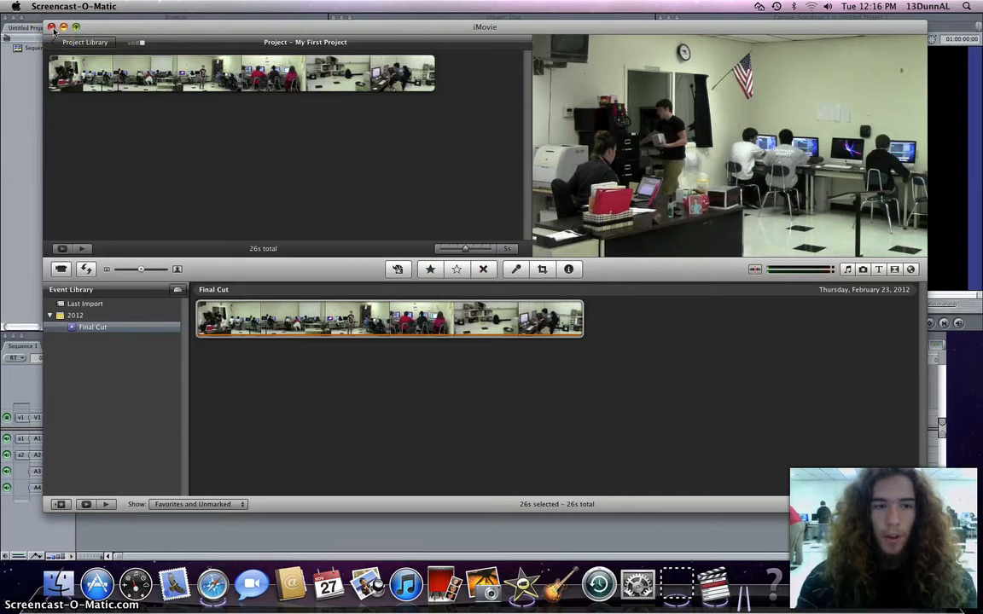
left_click(113, 26)
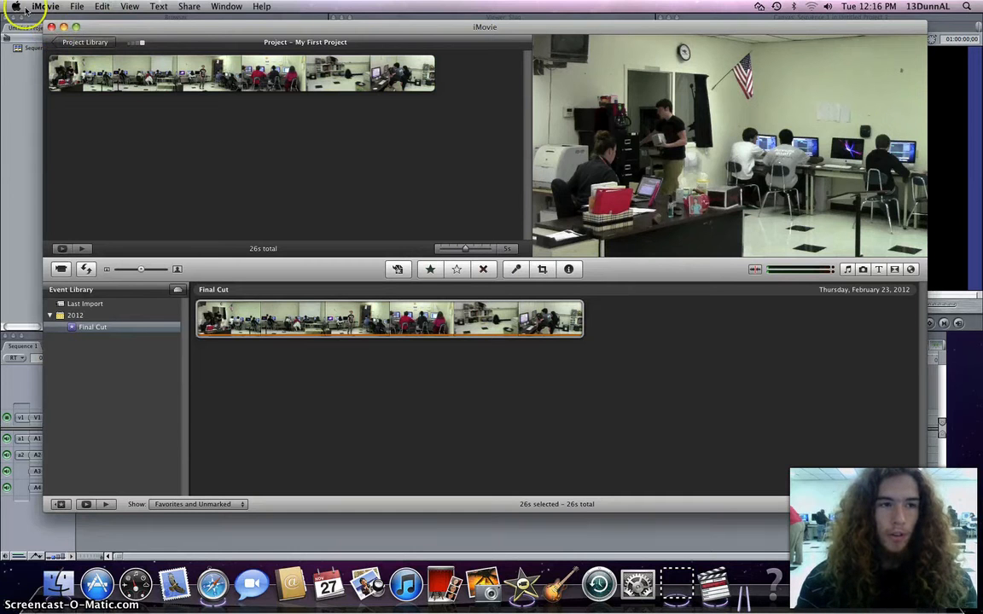
left_click(36, 7)
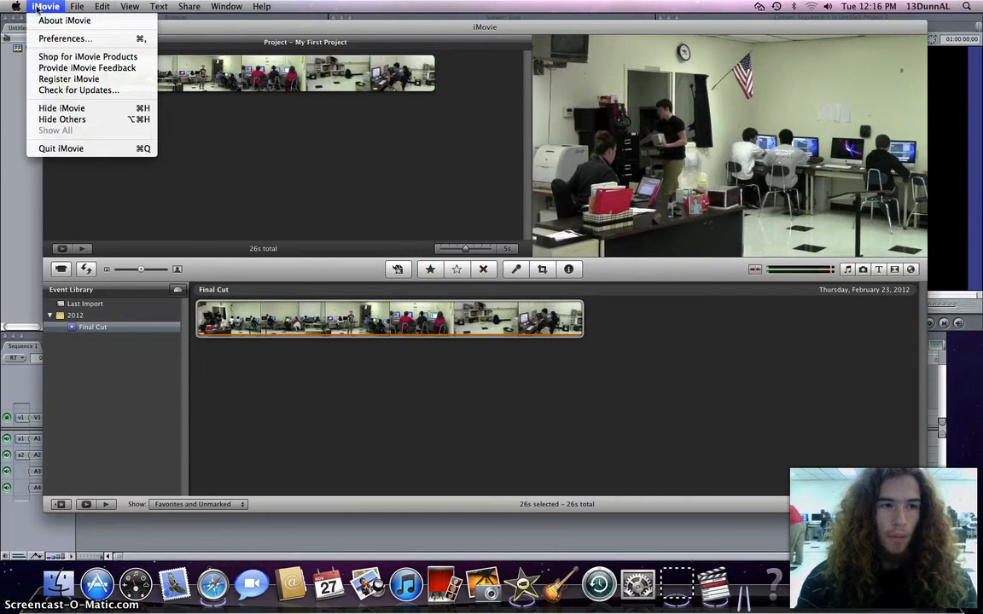
left_click(77, 146)
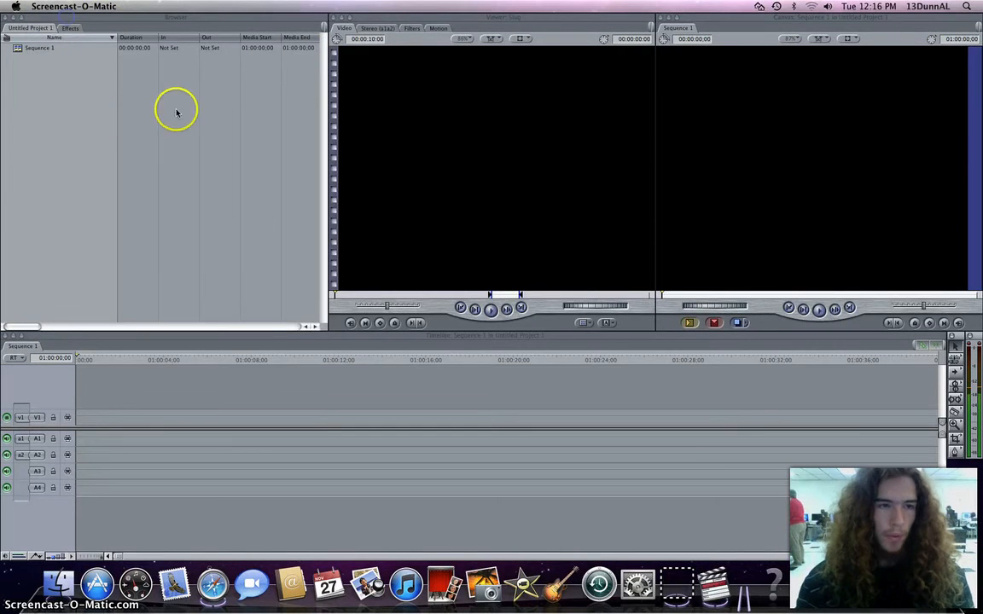
left_click(107, 10)
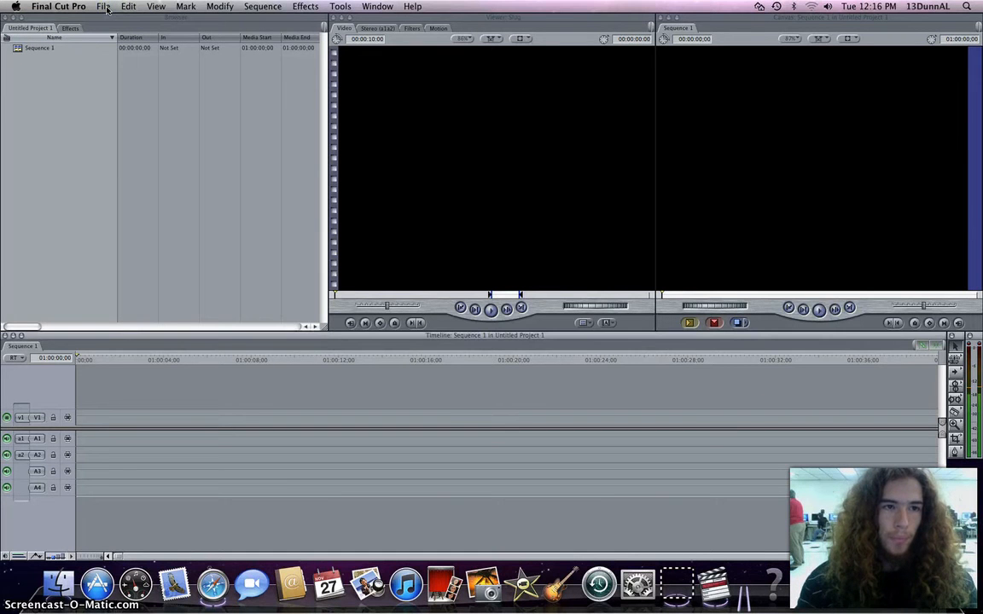
left_click(104, 7)
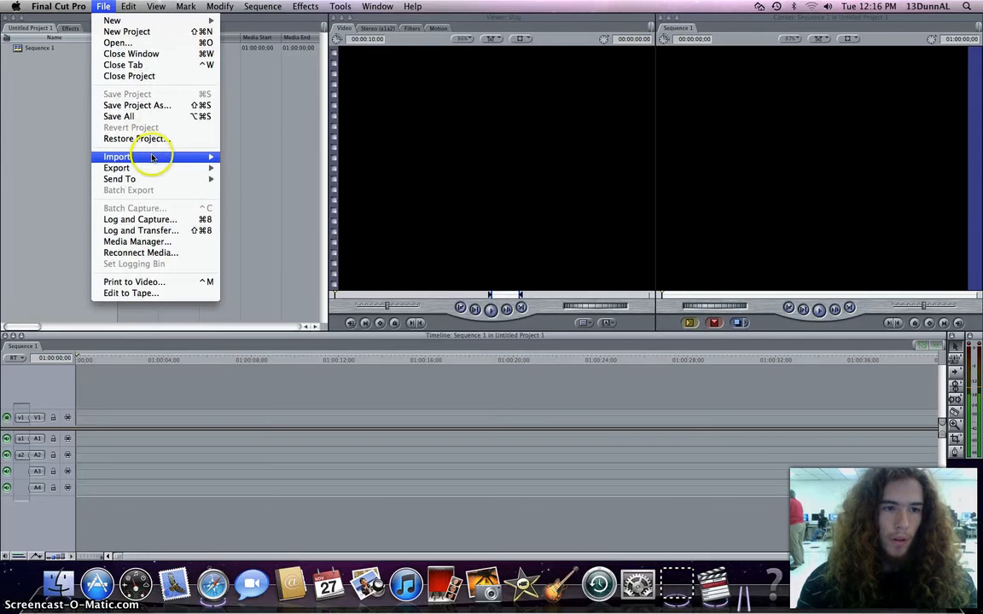
mouse_move(213, 160)
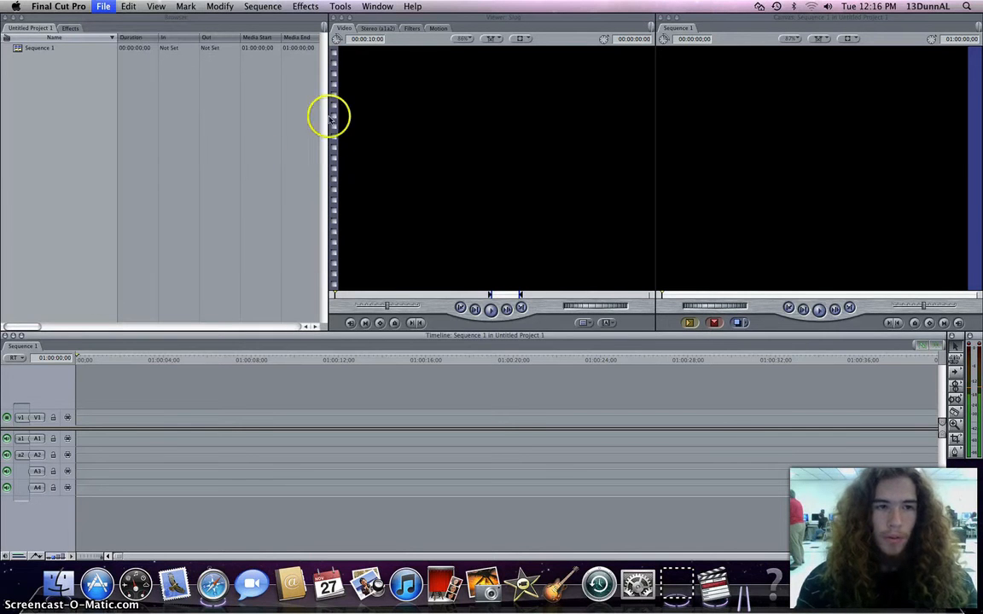
left_click(358, 80)
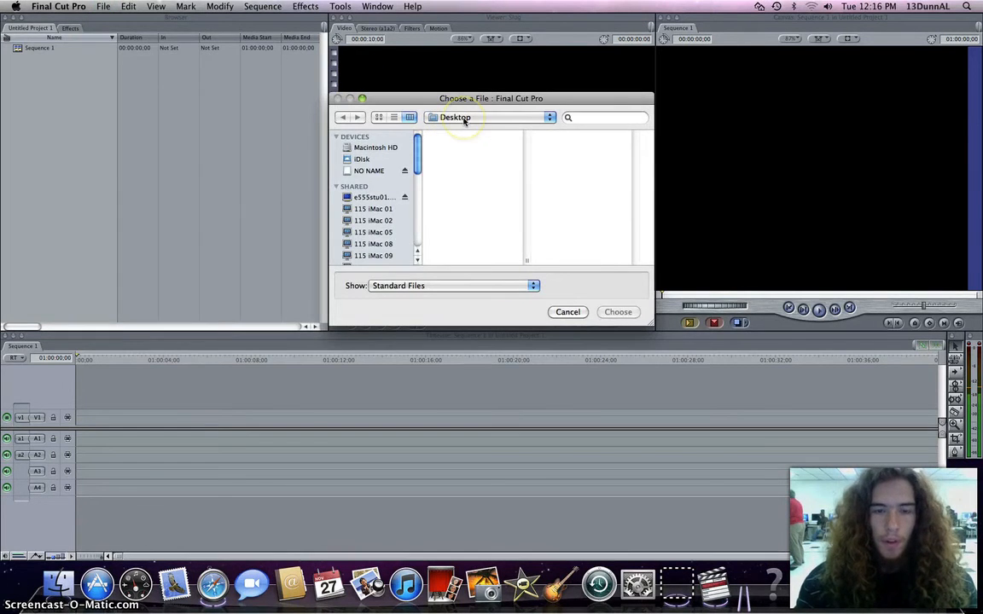
left_click(463, 120)
left_click(464, 118)
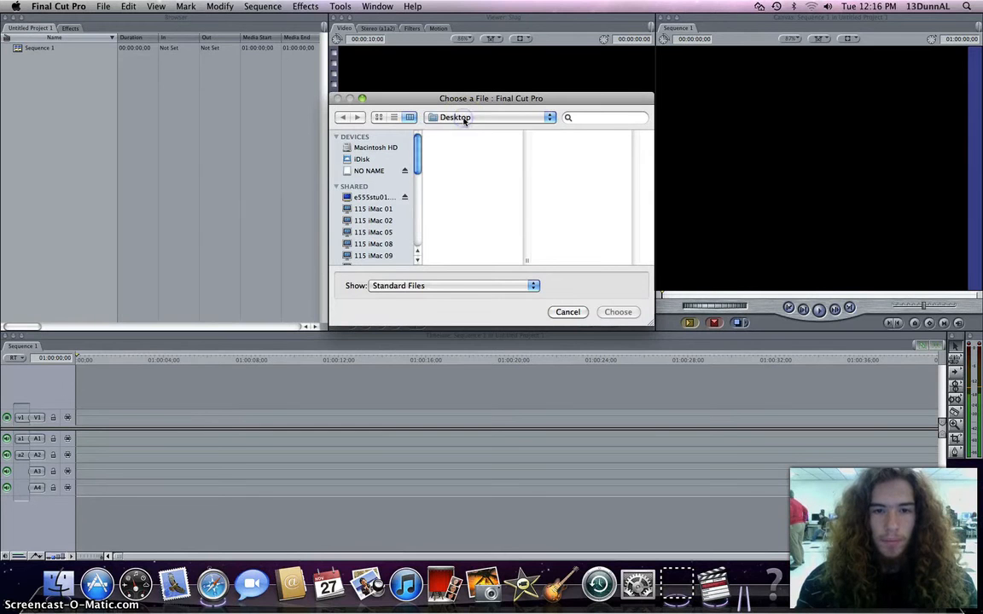
left_click(464, 119)
left_click(502, 165)
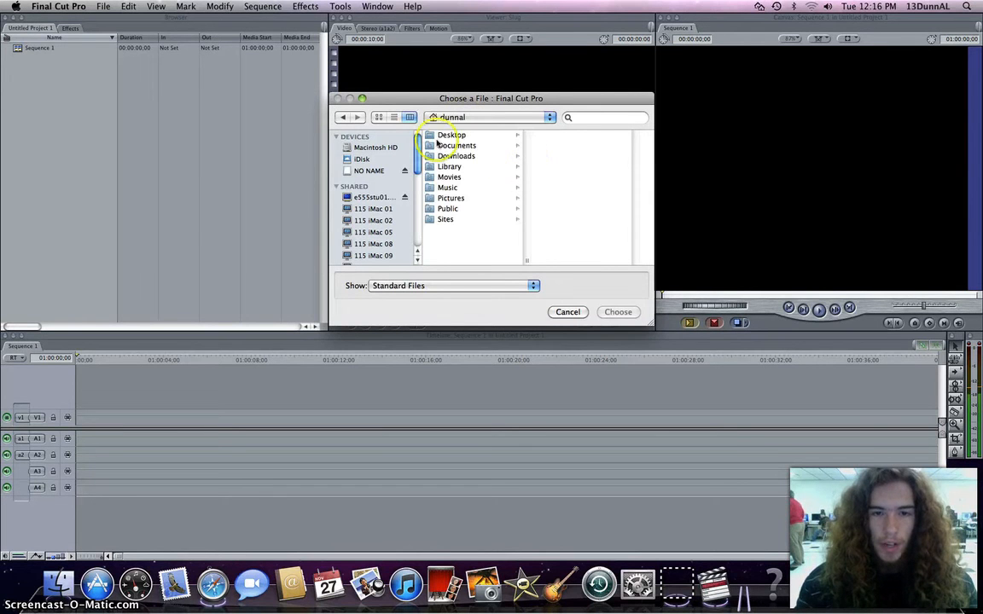
left_click(448, 135)
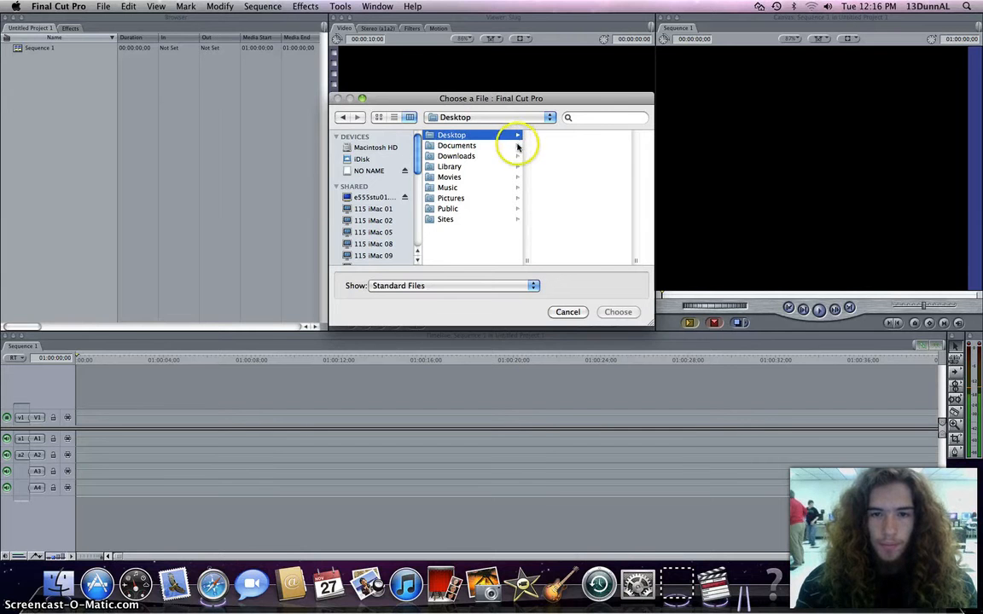
left_click(568, 312)
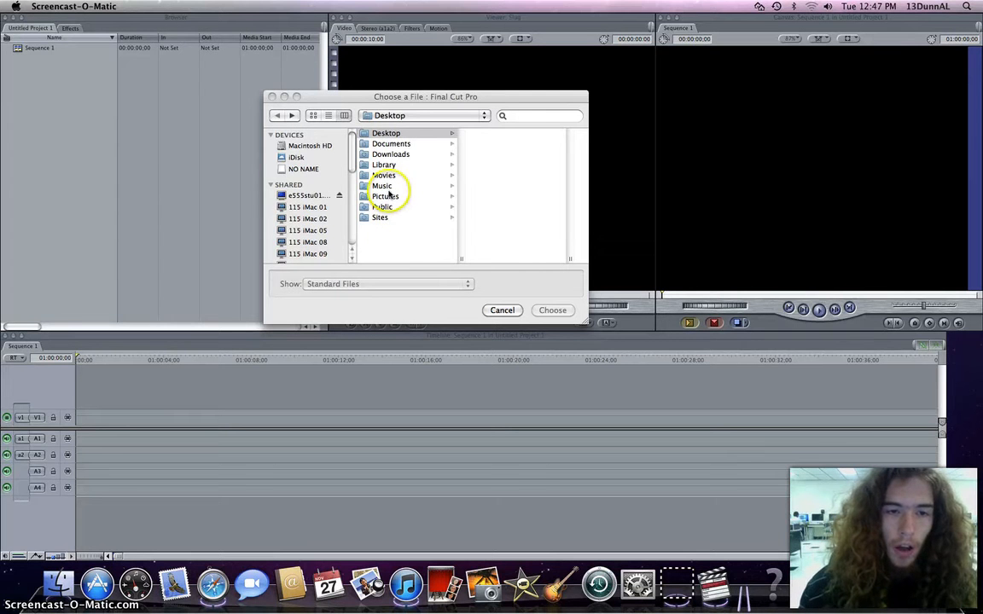
Import the Final Cut.m4v movie from the Music > iTunes > iTunes Media > Movies > Final Cut folder.
left_click(383, 186)
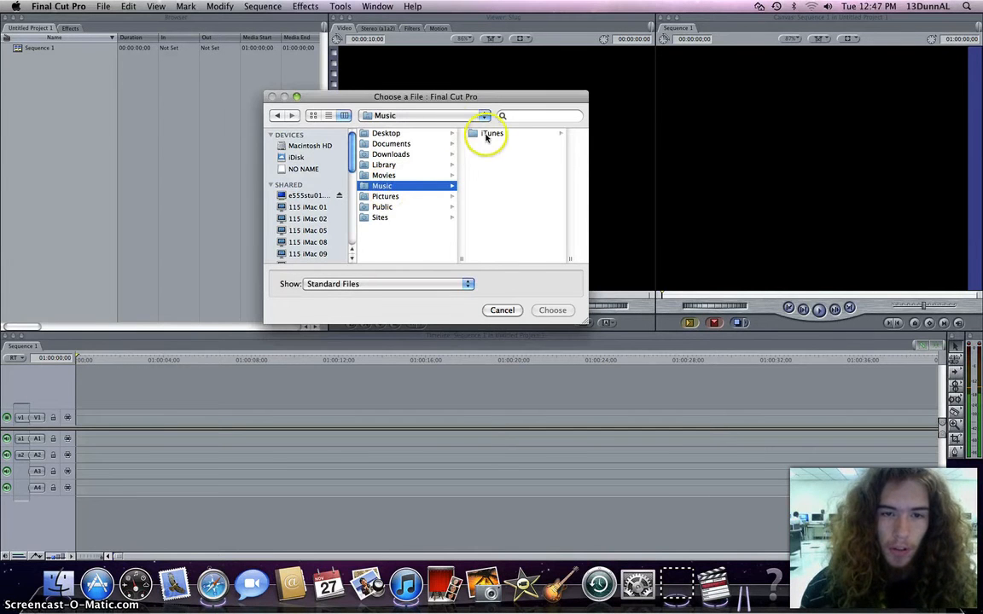
left_click(394, 115)
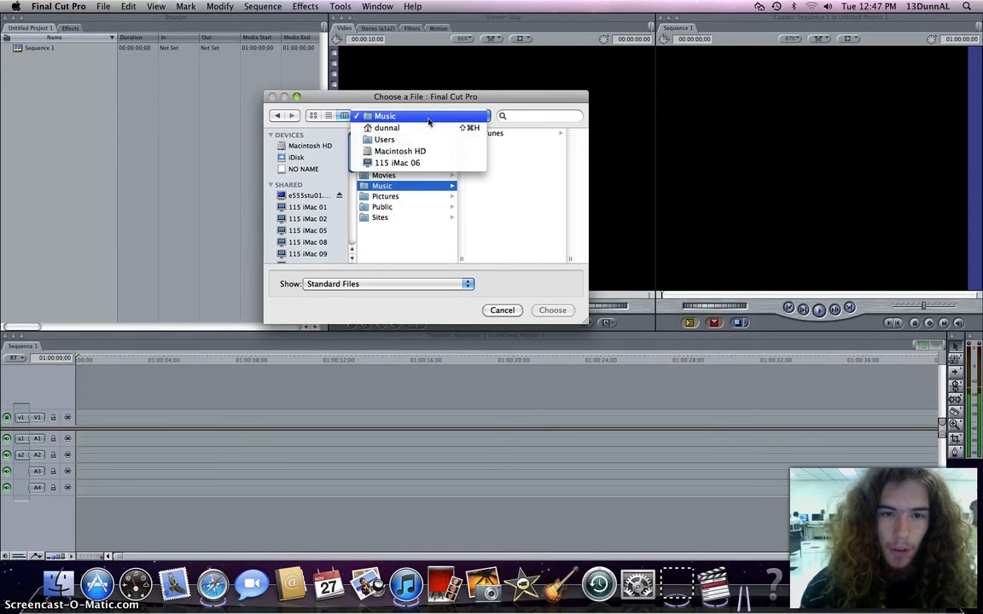
left_click(404, 128)
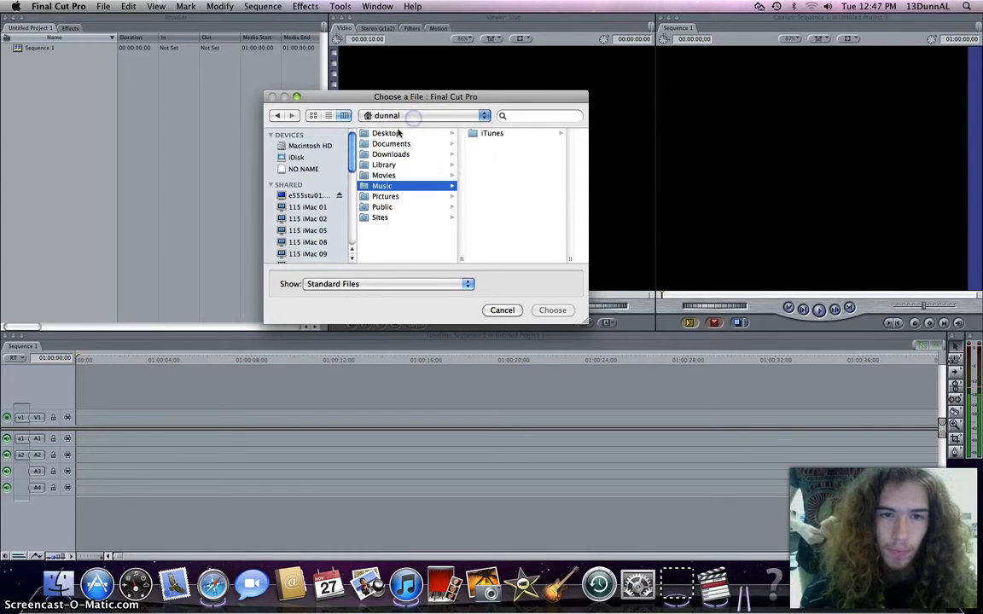
left_click(384, 186)
left_click(488, 136)
left_click(507, 175)
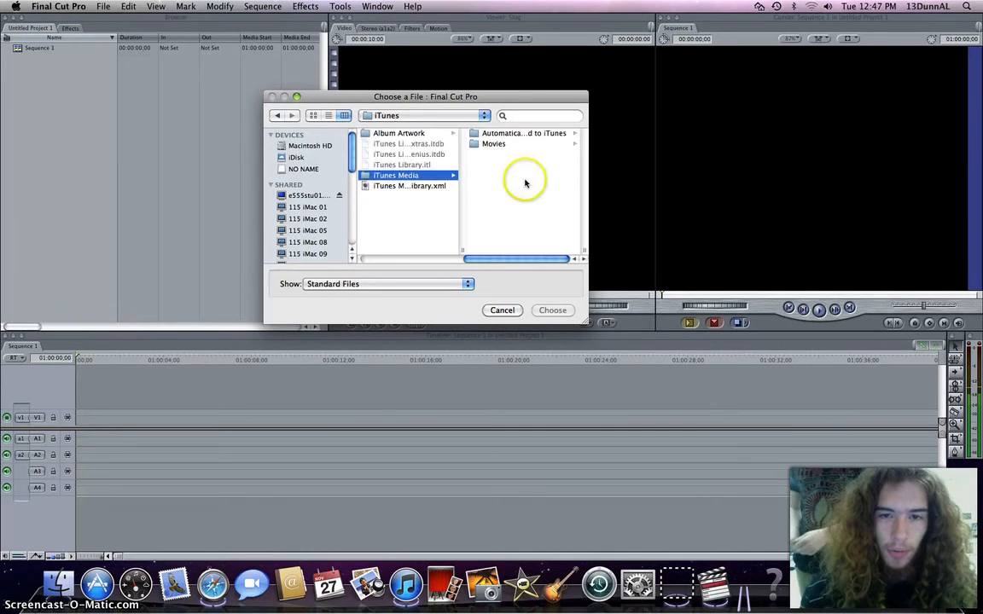
left_click(493, 143)
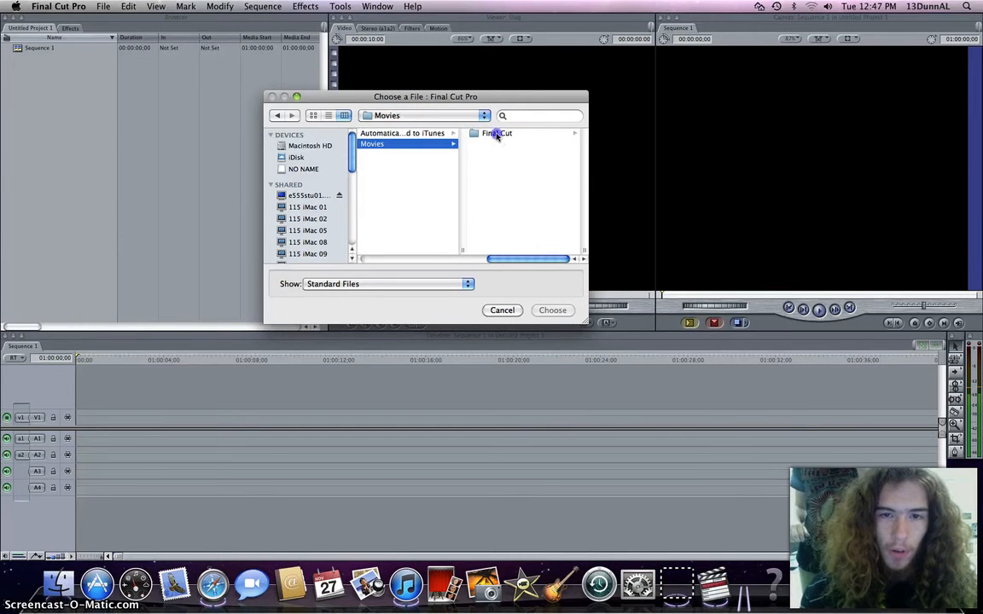
left_click(497, 134)
left_click(498, 135)
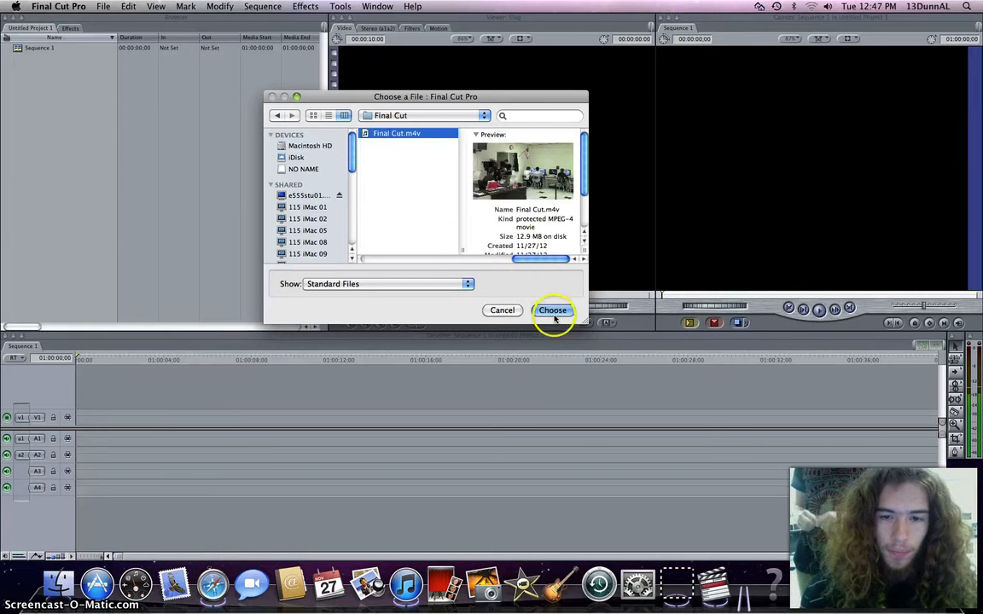
left_click(553, 311)
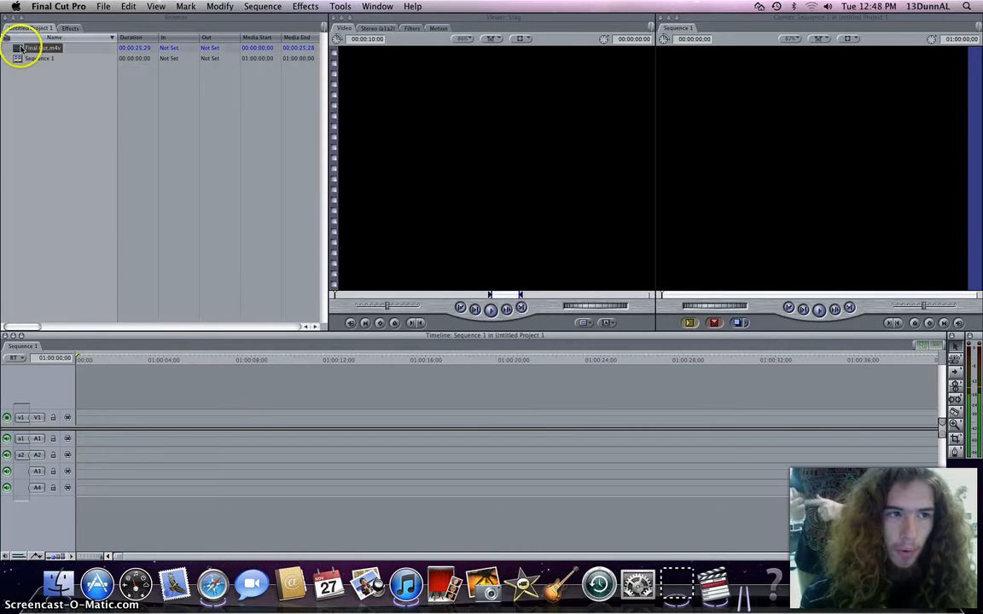
Place the Final Cut.m4v clip on the sequence timeline and change the sequence settings to match the clip.
left_click_drag(17, 53, 81, 416)
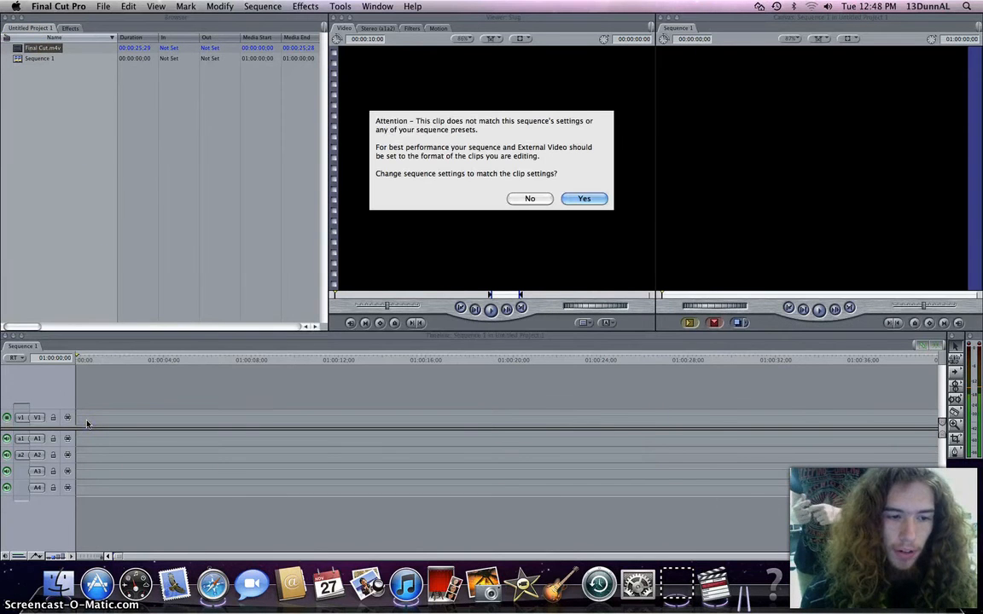
left_click(584, 198)
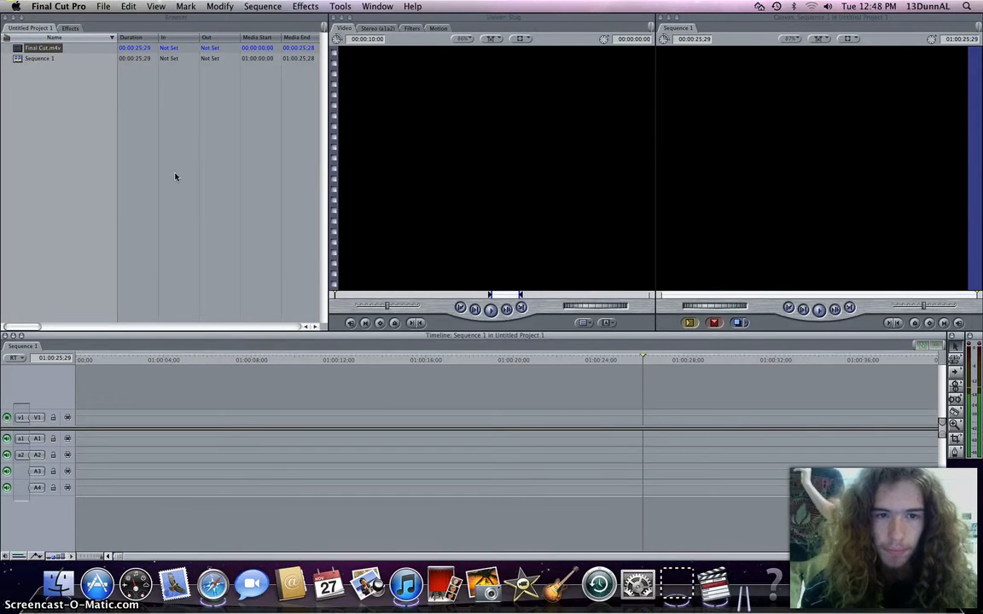
Play the sequence from the beginning to preview the clip, returning the playhead to the start.
left_click(352, 407)
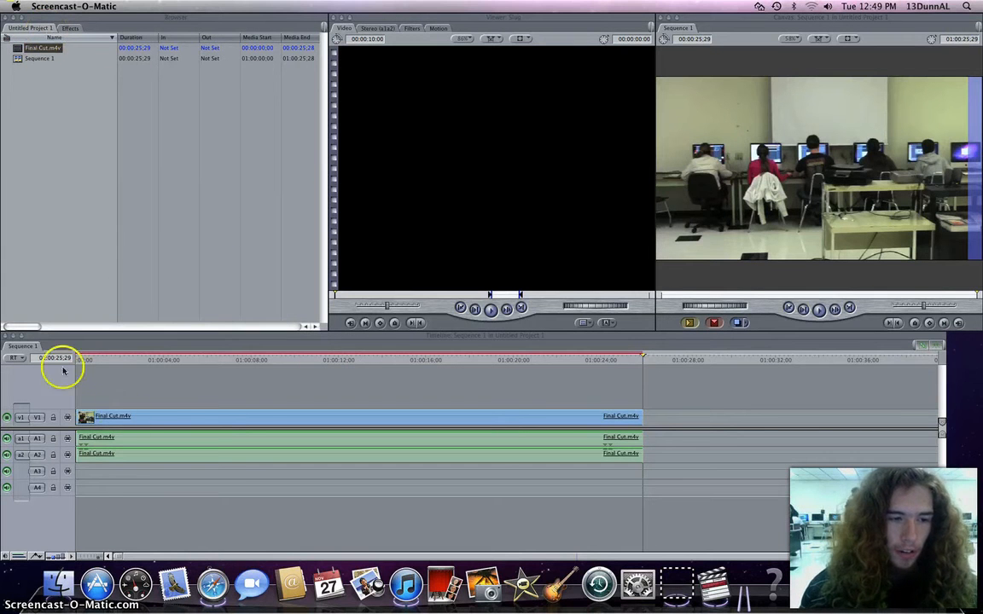
left_click(129, 416)
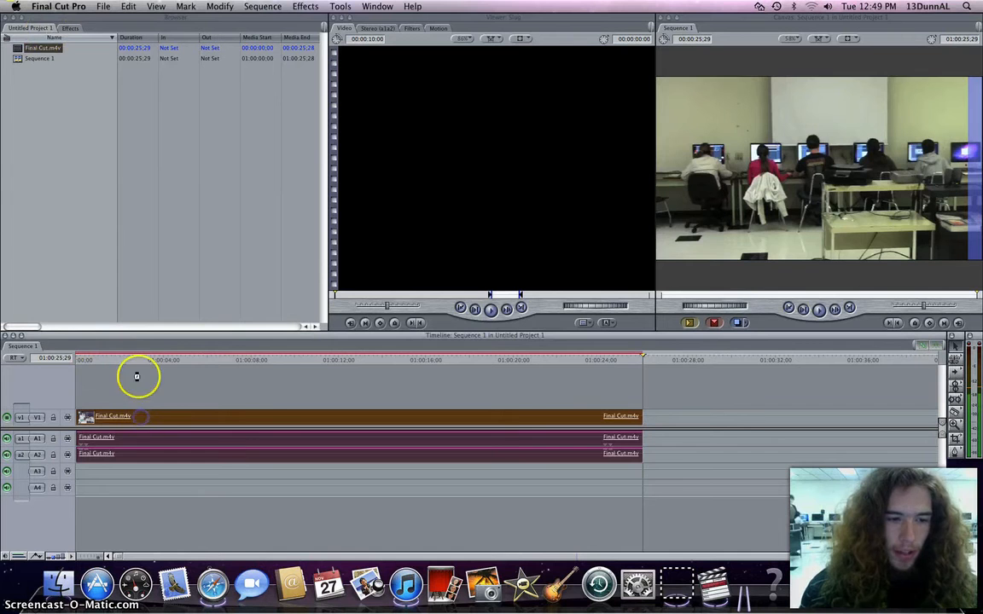
left_click_drag(85, 362, 72, 358)
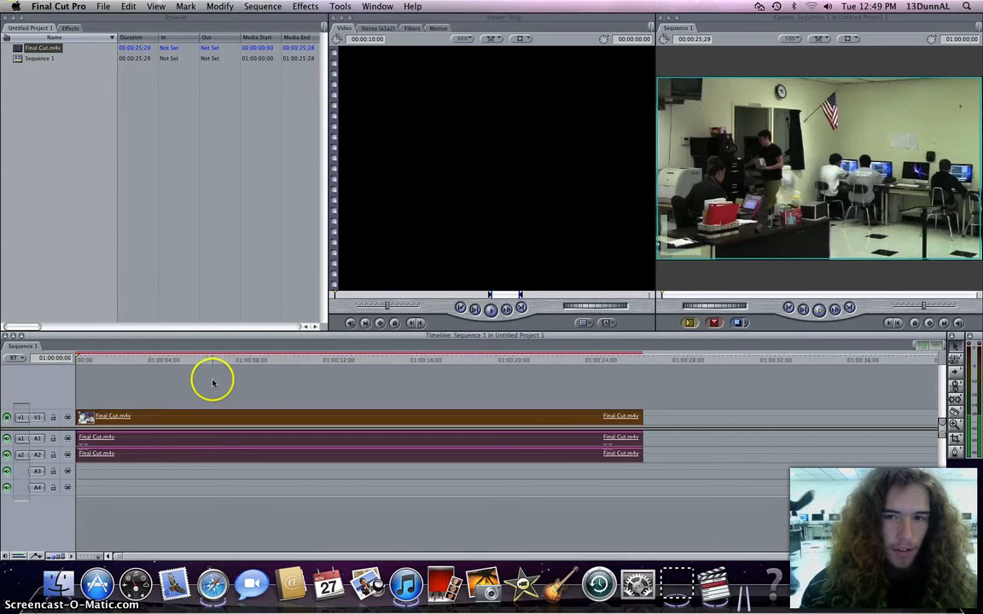
key("space")
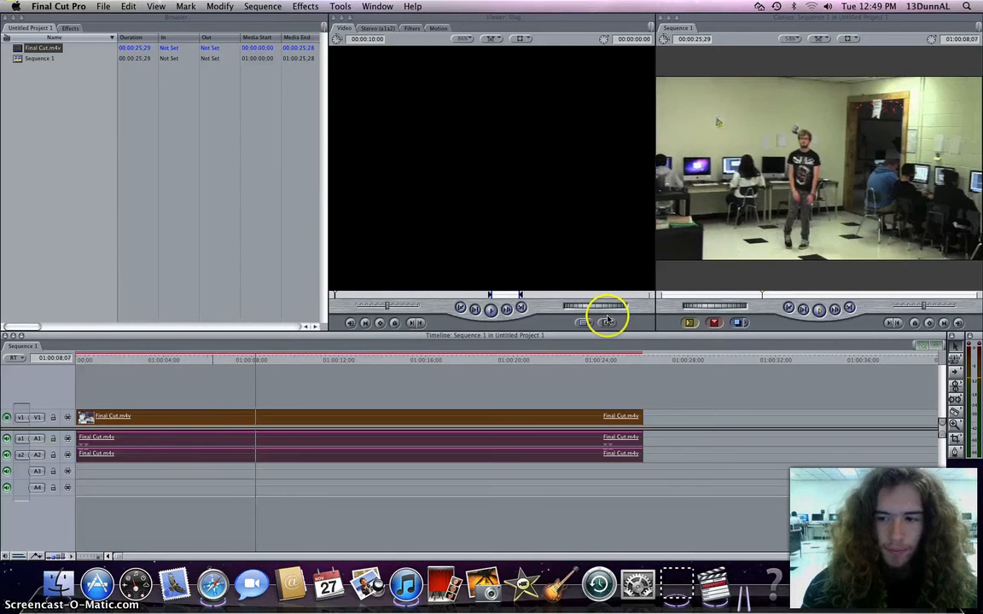
key("space")
left_click_drag(270, 356, 74, 357)
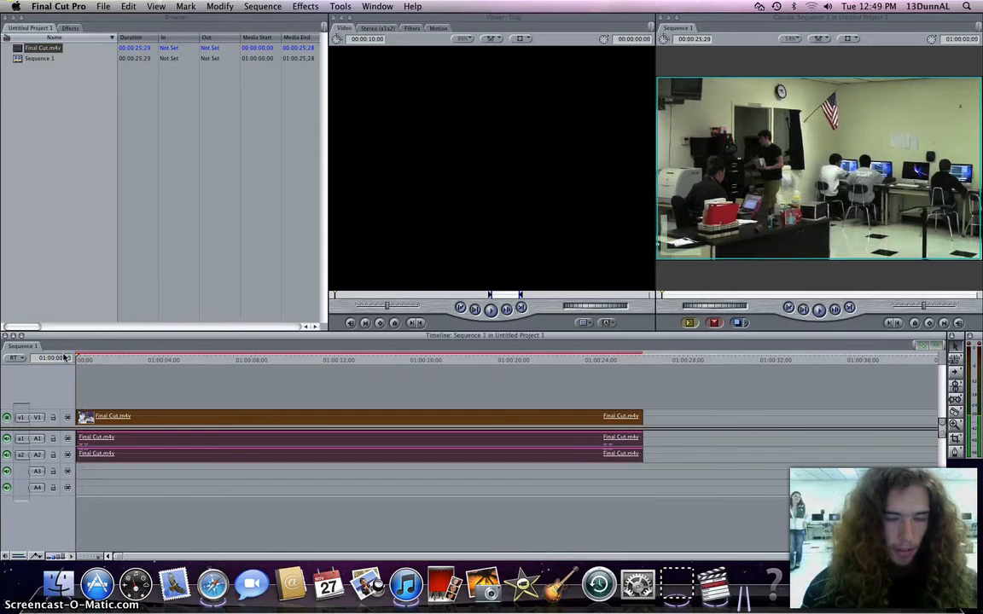
Render the sequence, accepting that render files go into the Unknown Project folder.
key("super+r")
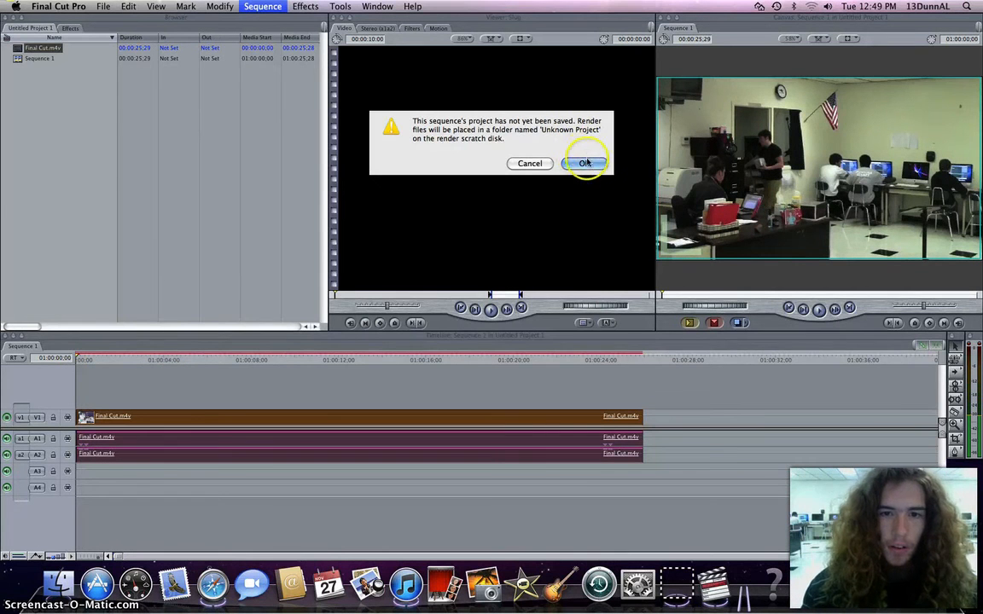
left_click(585, 162)
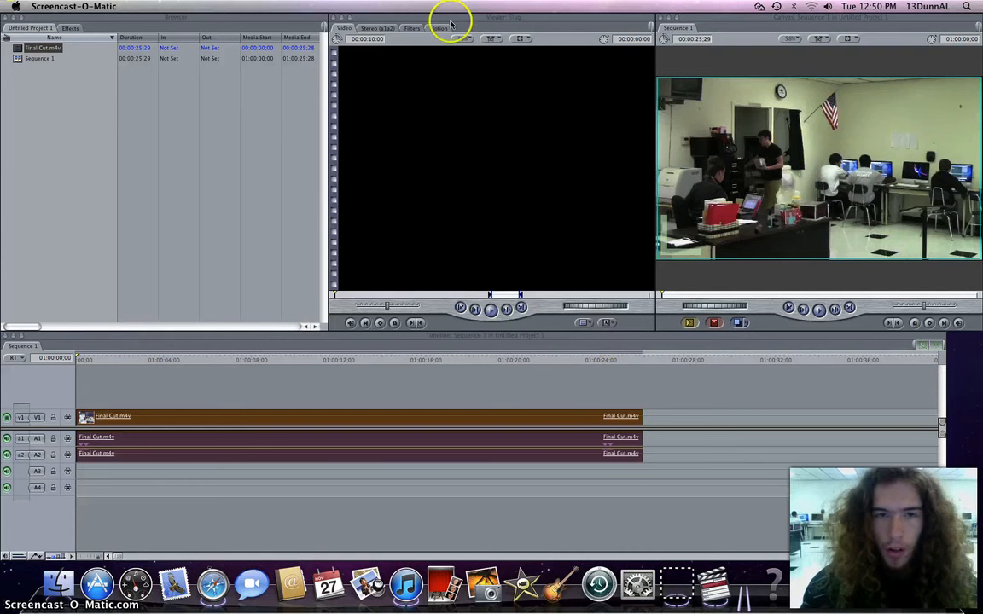
Open the clip's end in the Trim Edit window and close it again.
left_click(193, 136)
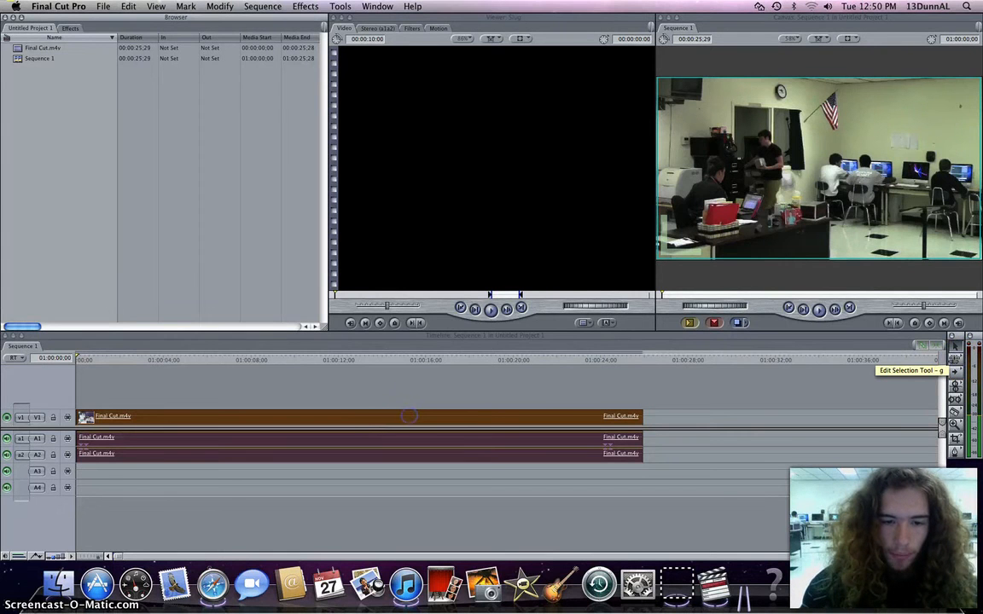
left_click(407, 415)
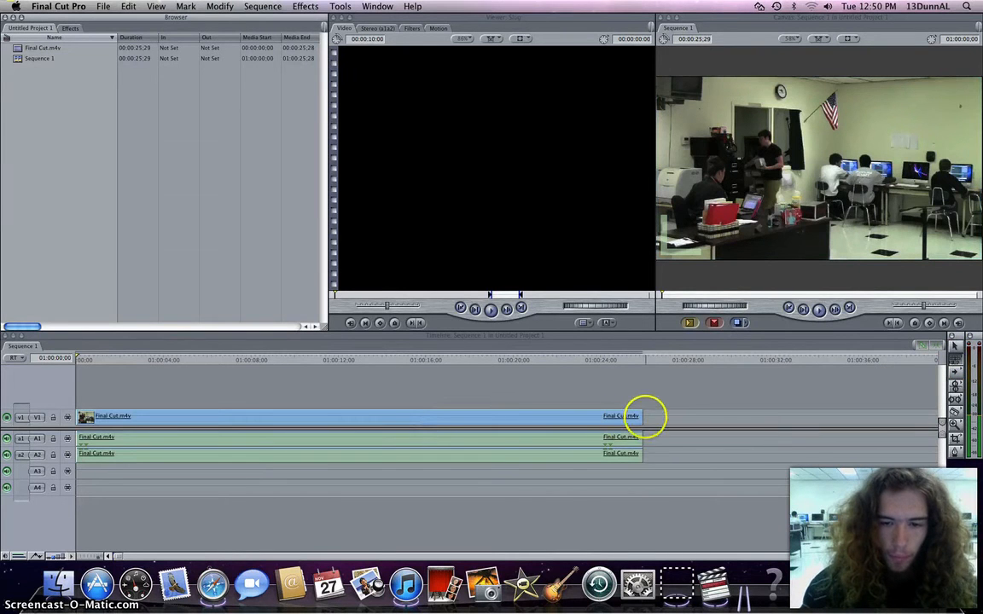
double_click(629, 416)
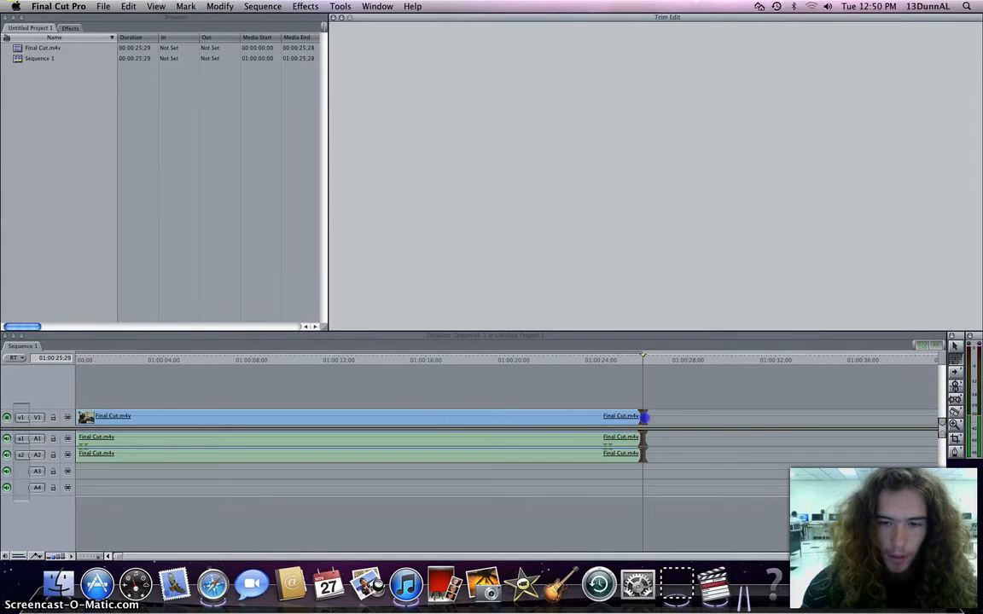
left_click(660, 415)
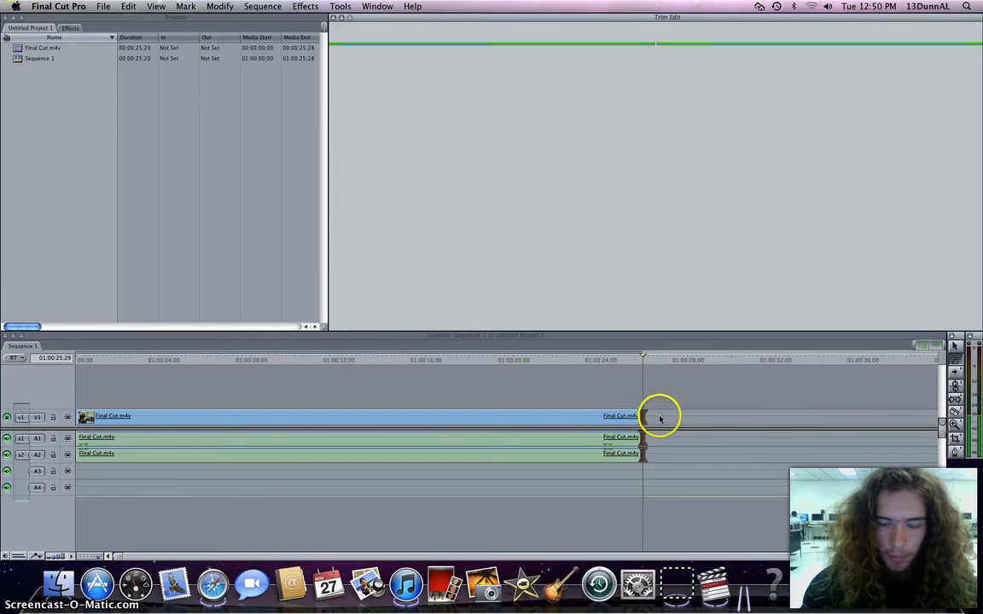
Try to trim the end of the clip with the timeline editing tools.
left_click(955, 374)
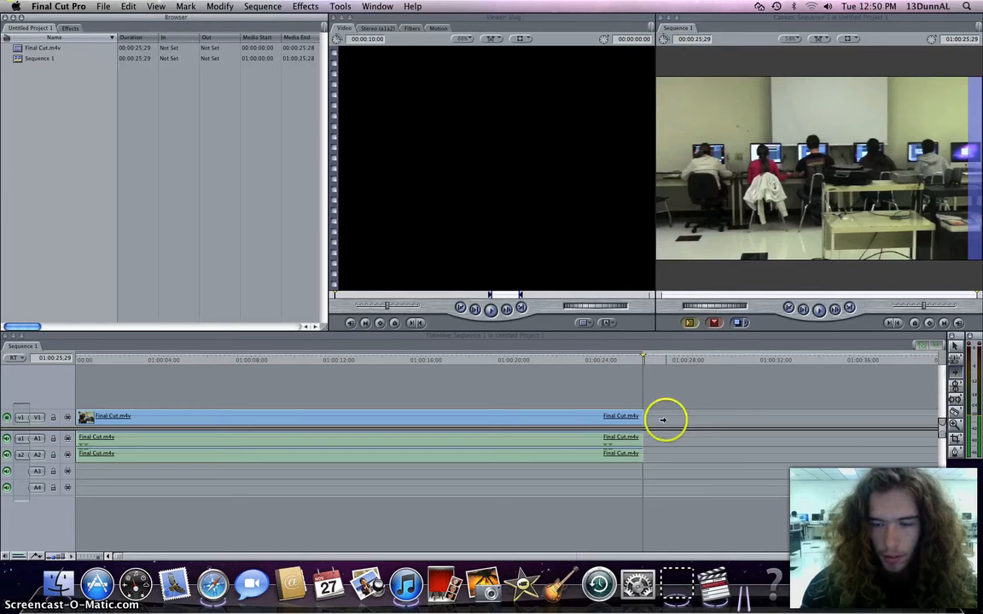
mouse_move(563, 418)
left_mouse_down()
mouse_move(586, 417)
mouse_move(556, 418)
left_mouse_up()
left_click(958, 389)
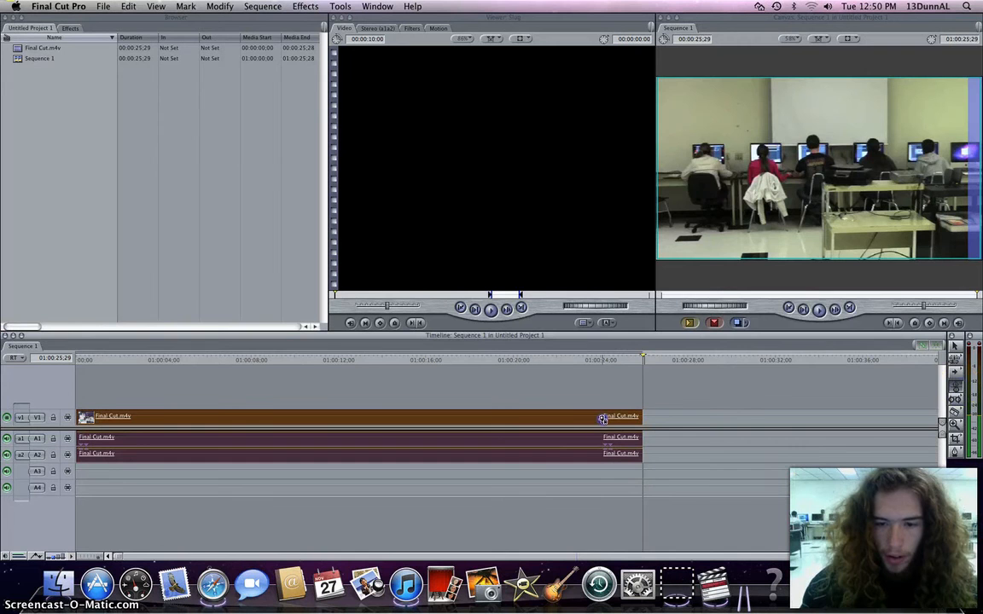
left_click(571, 435)
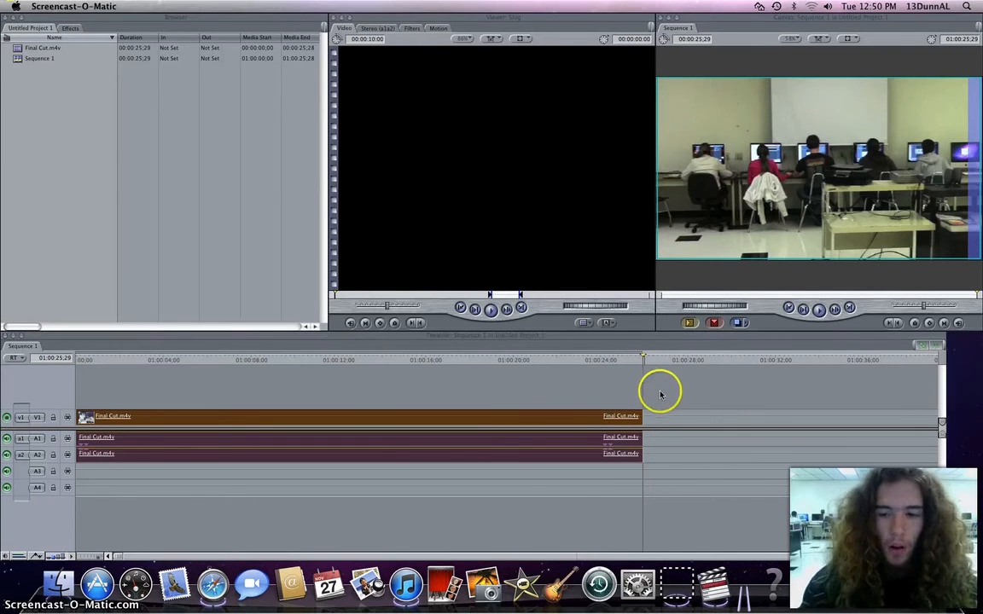
left_click(532, 372)
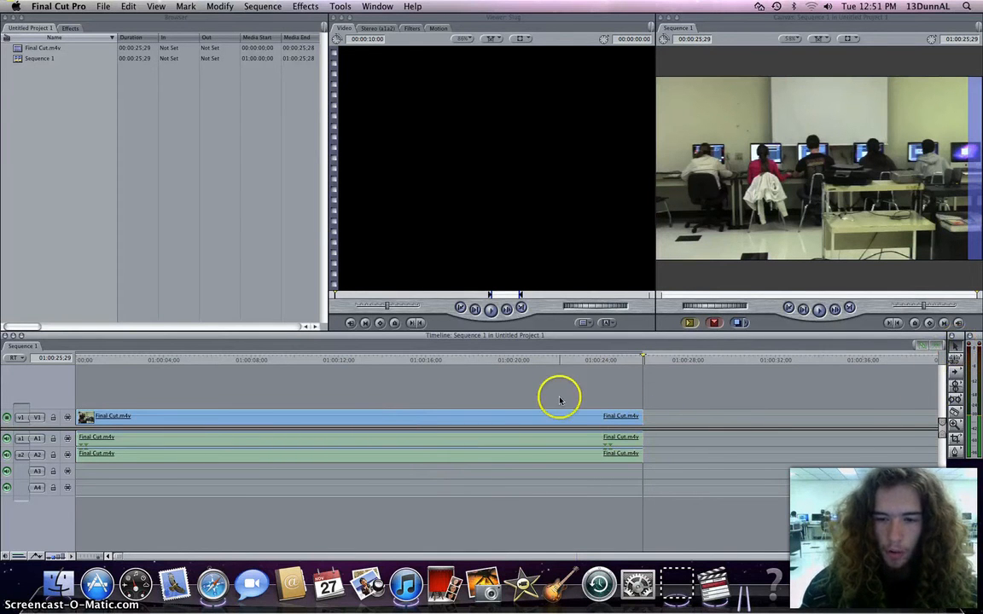
left_click_drag(523, 413, 488, 412)
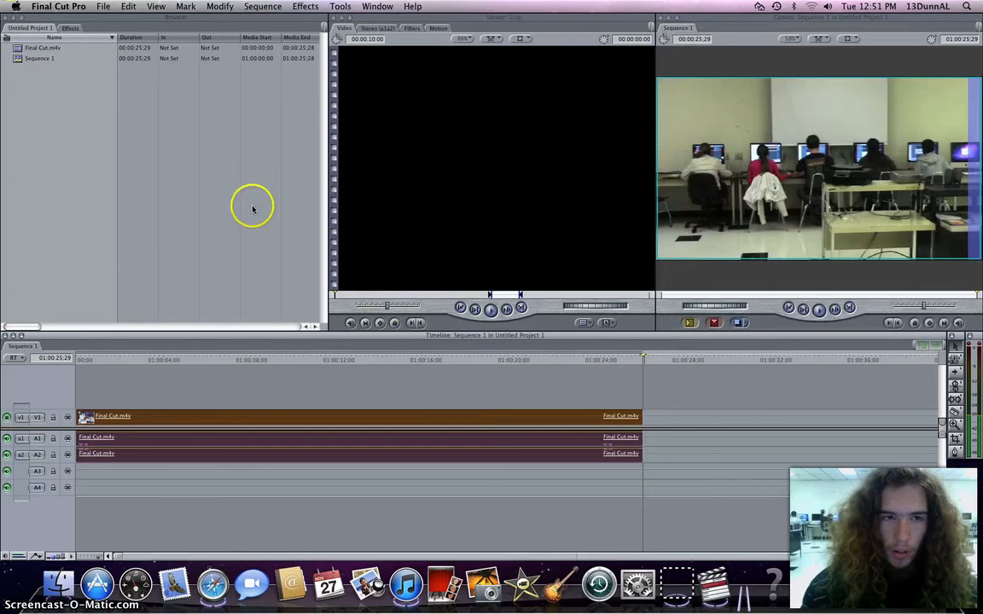
Move the playhead to about 01:00:20:04 in the sequence.
left_click(106, 129)
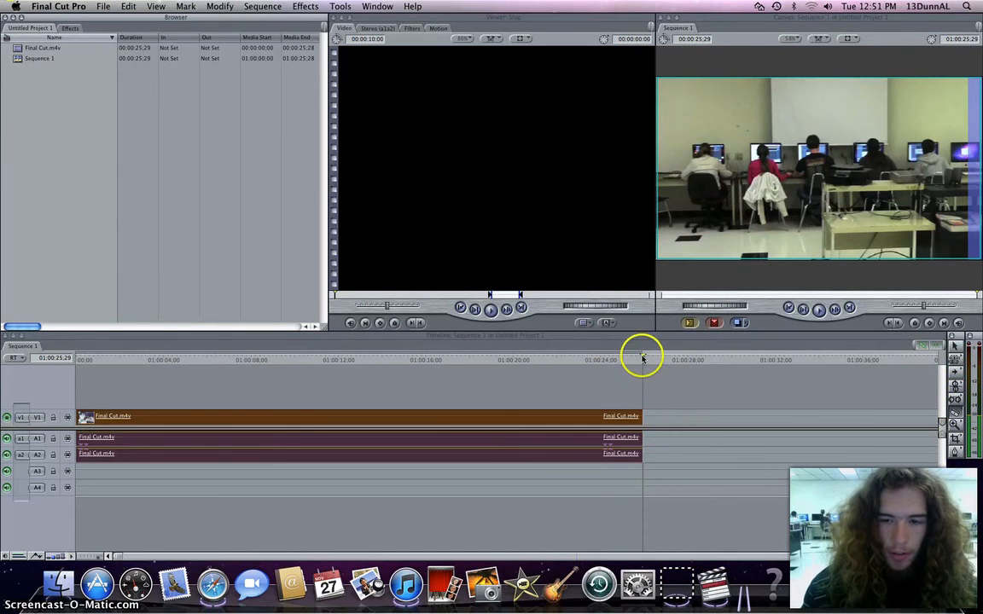
left_click_drag(616, 356, 515, 358)
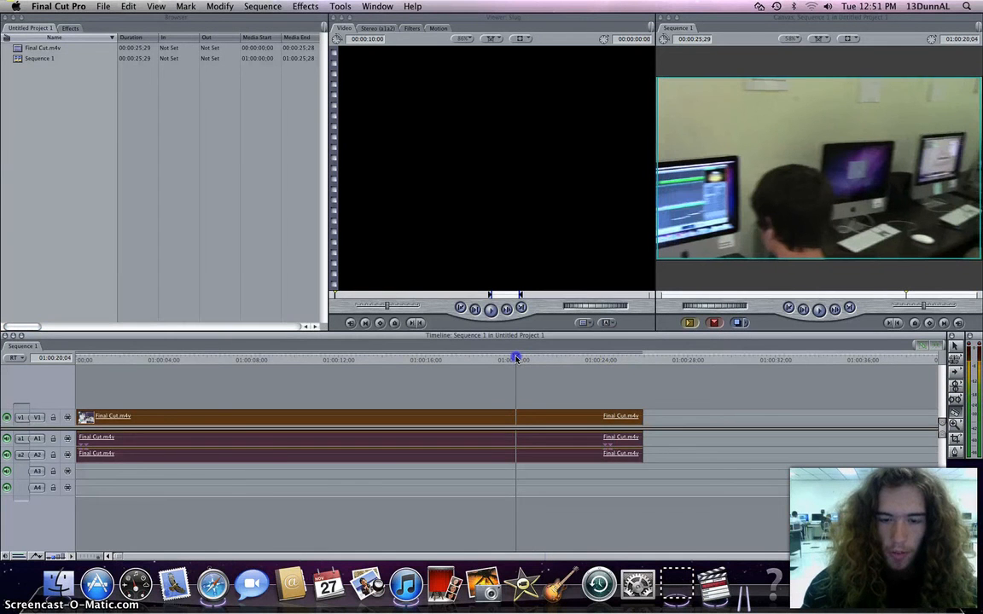
Cut the clip at the playhead and delete the segment after the cut.
left_click(515, 418)
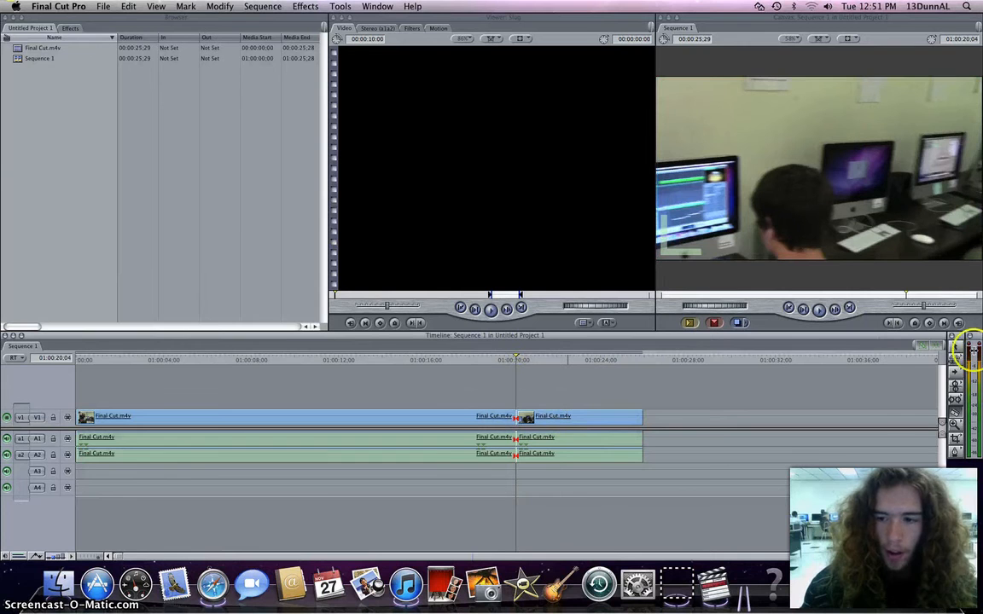
left_click(954, 348)
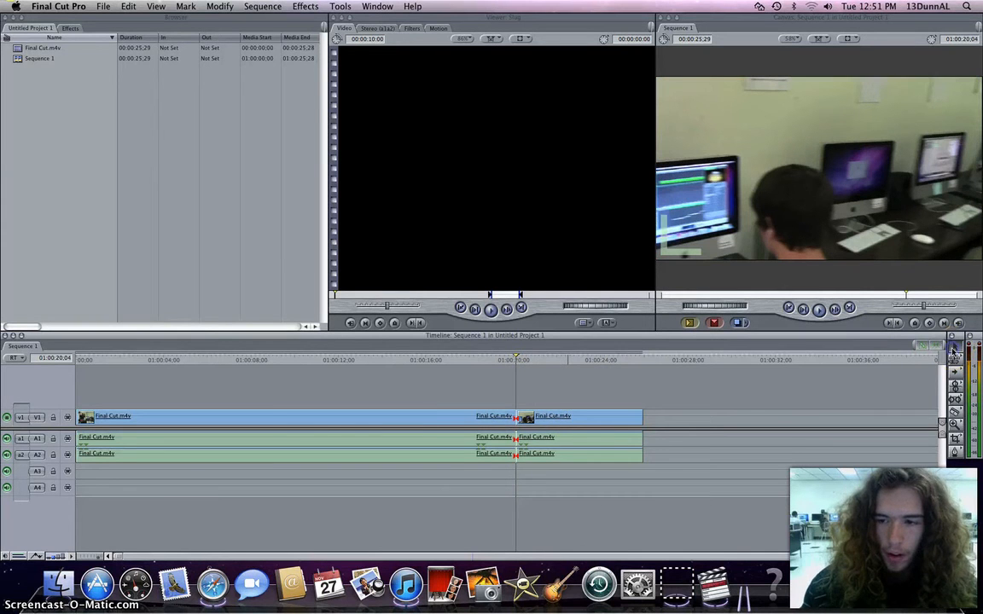
left_click(570, 416)
key("Delete")
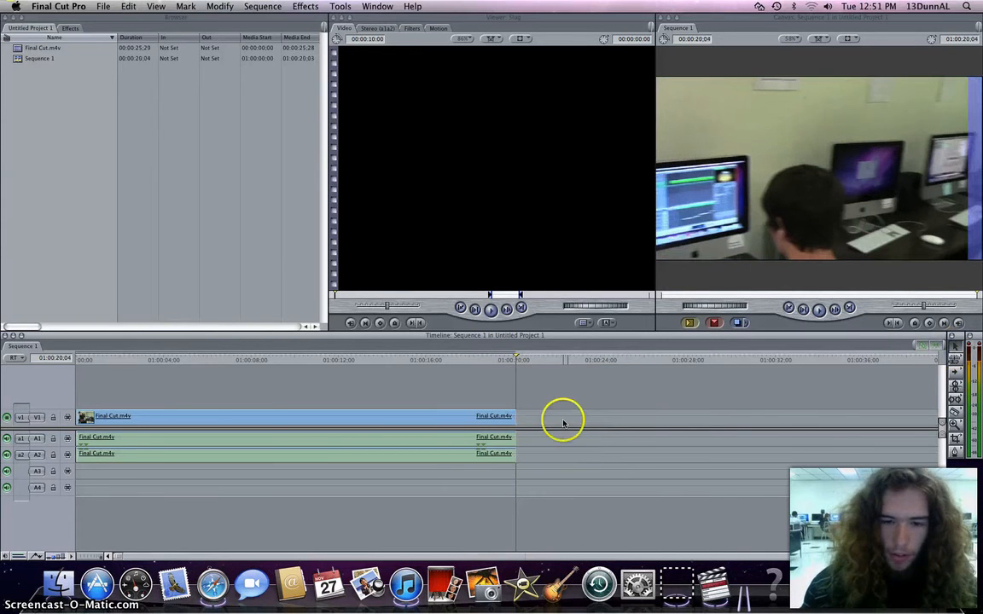
Undo the deletion and the cut.
left_click(106, 9)
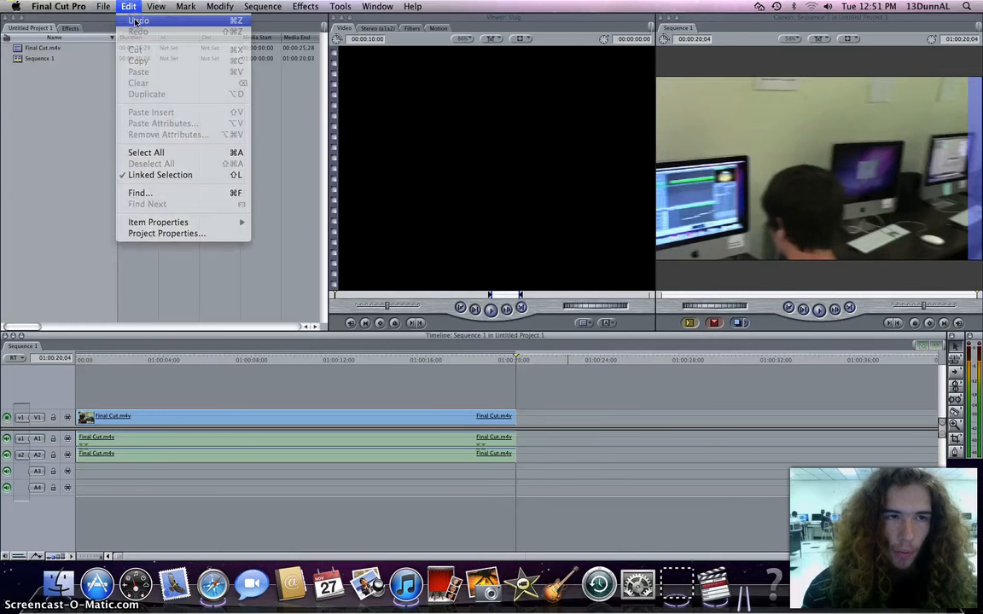
left_click(136, 22)
left_click(128, 6)
left_click(136, 20)
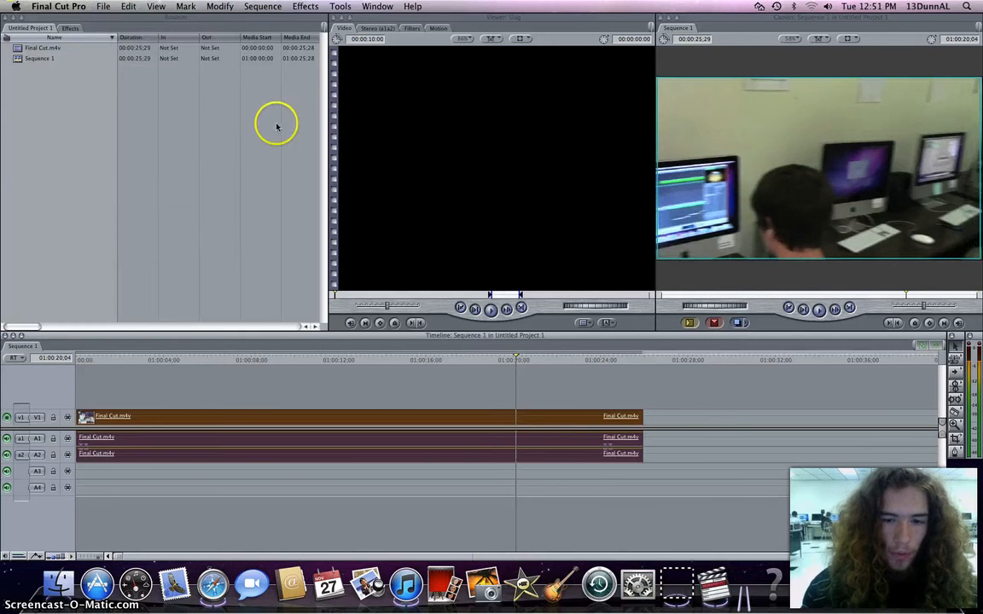
Browse the categories in the Effects tab by expanding and collapsing each bin.
left_click(468, 382)
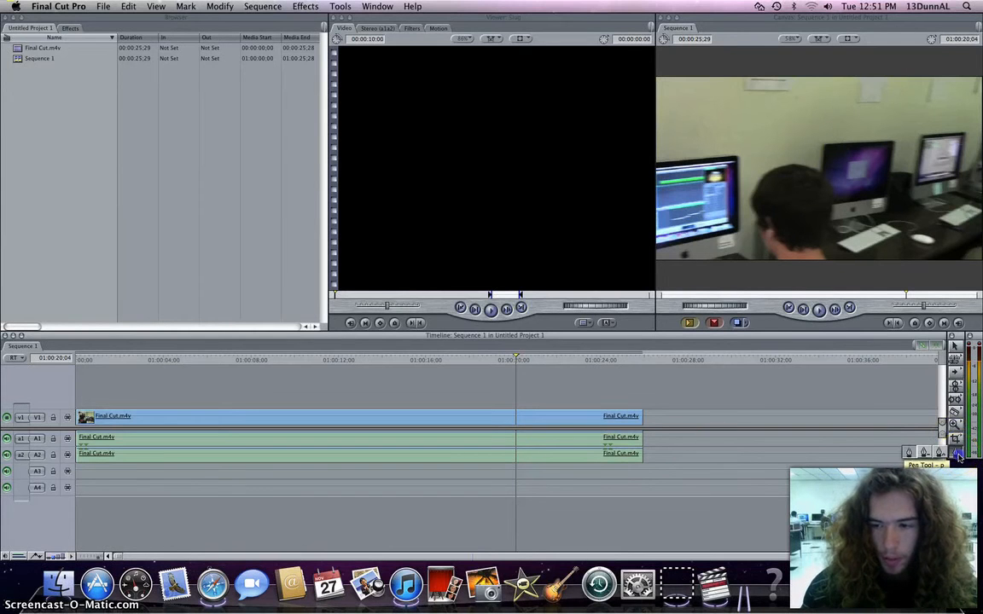
left_click(570, 443)
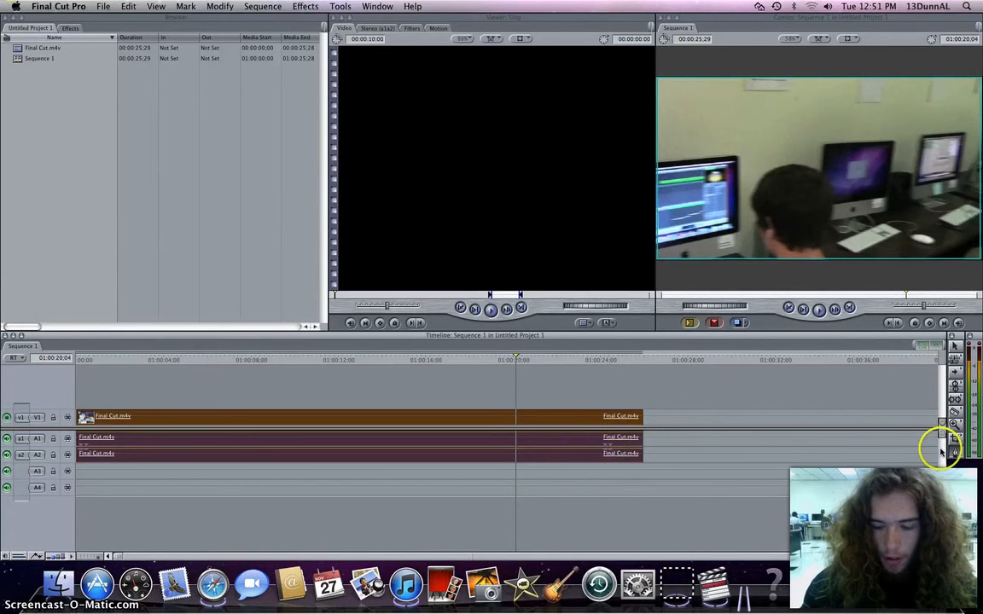
left_click(70, 29)
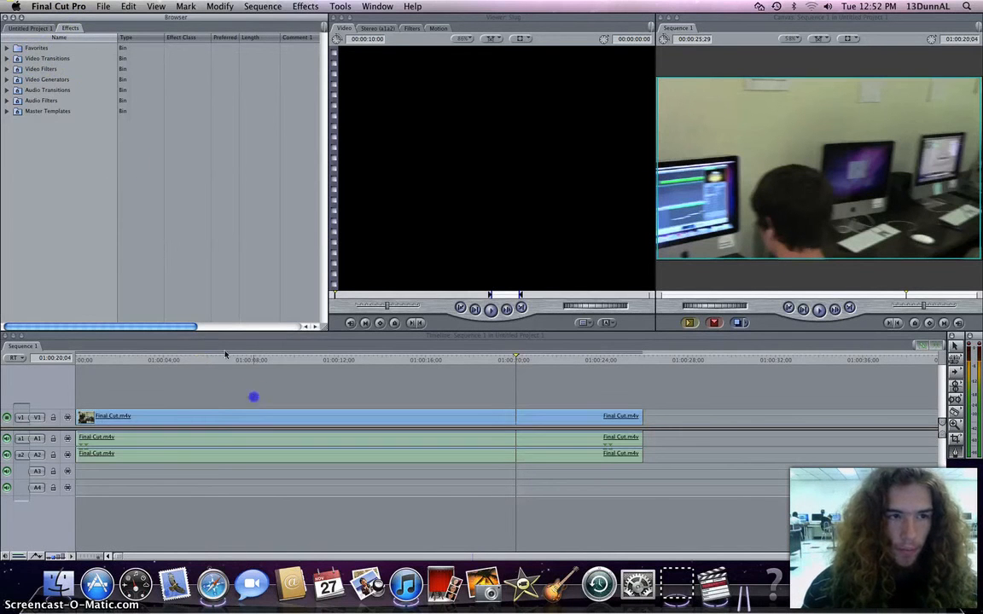
left_click(8, 58)
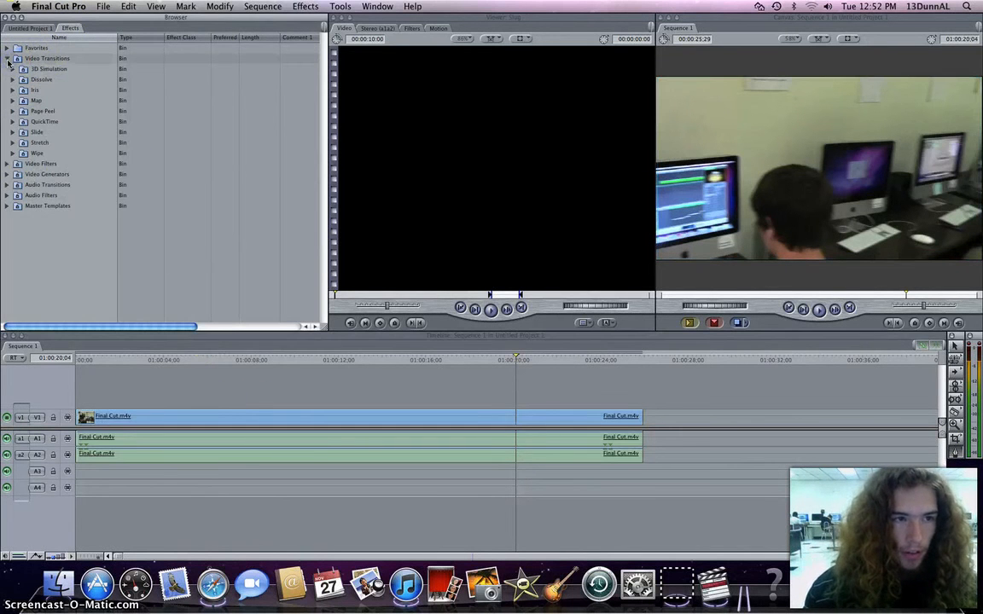
left_click(8, 58)
left_click(8, 69)
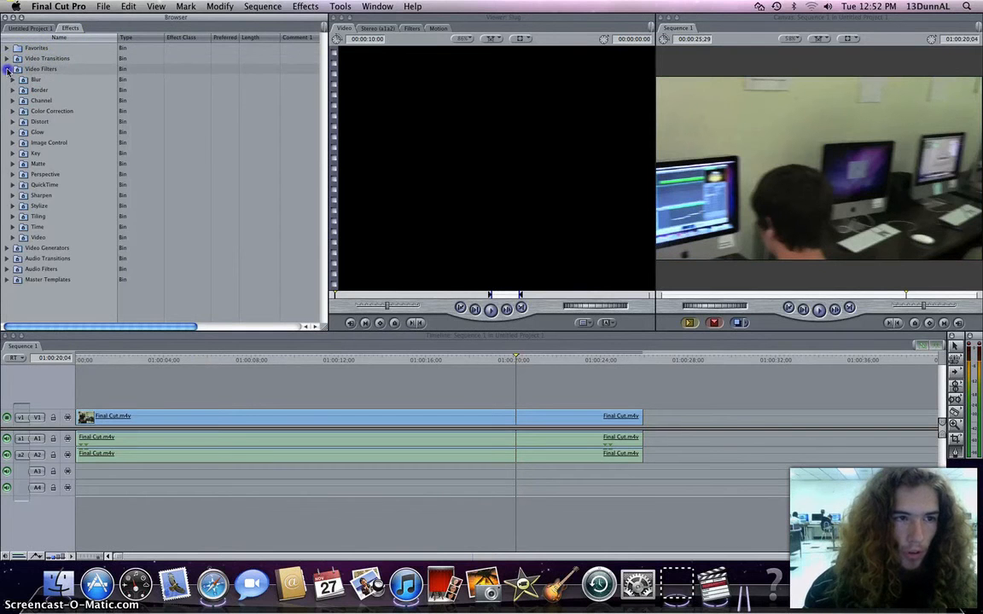
left_click(8, 69)
left_click(8, 79)
left_click(7, 80)
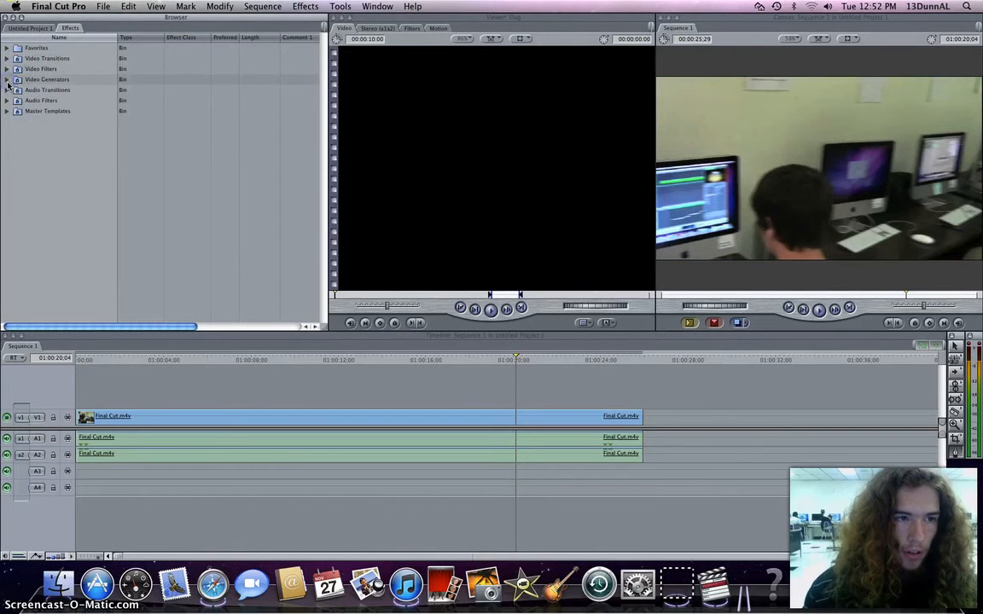
left_click(7, 91)
left_click(8, 90)
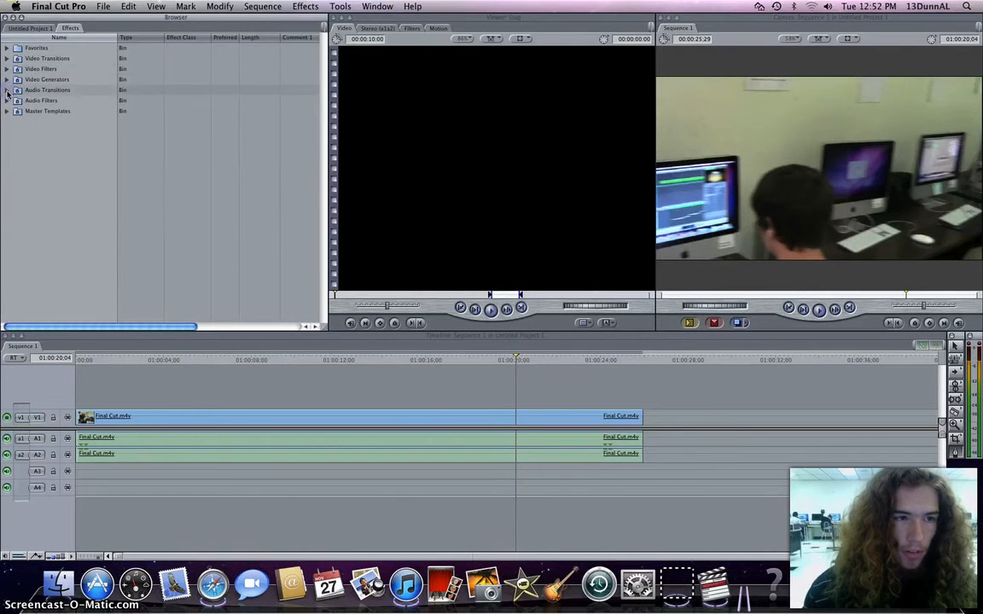
left_click(7, 100)
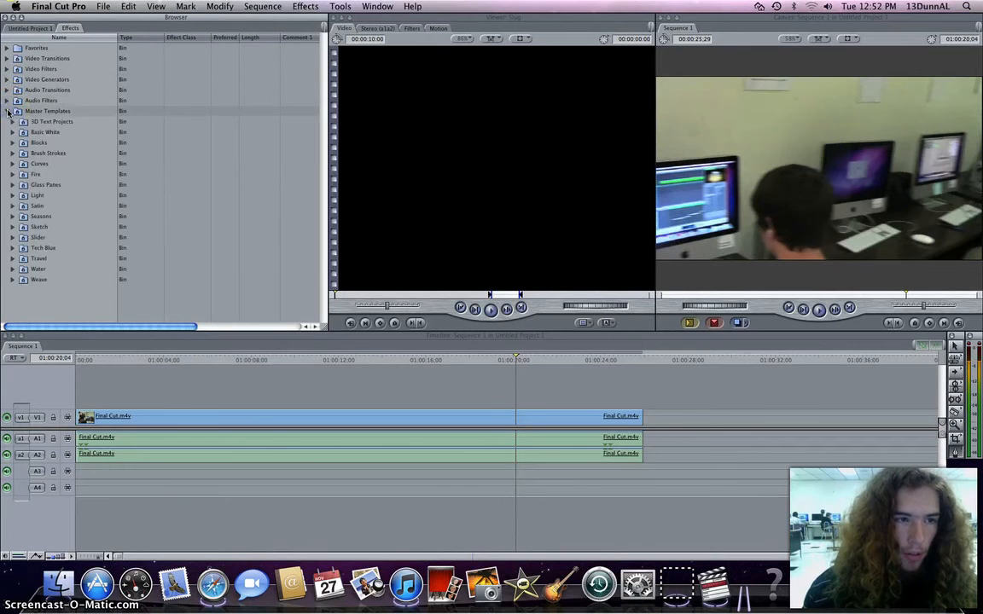
left_click(7, 100)
left_click(36, 58)
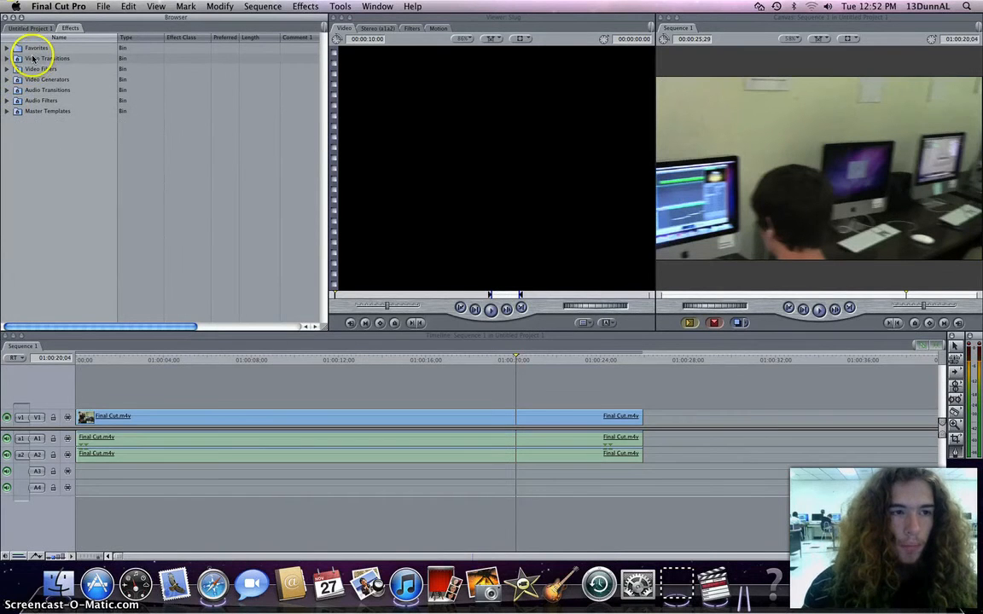
left_click(36, 70)
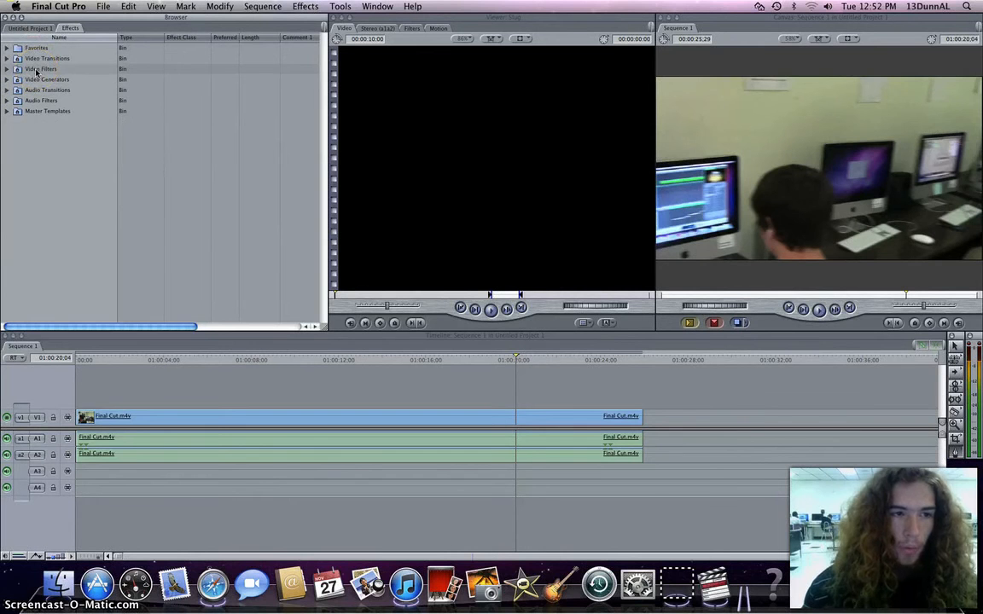
left_click(38, 80)
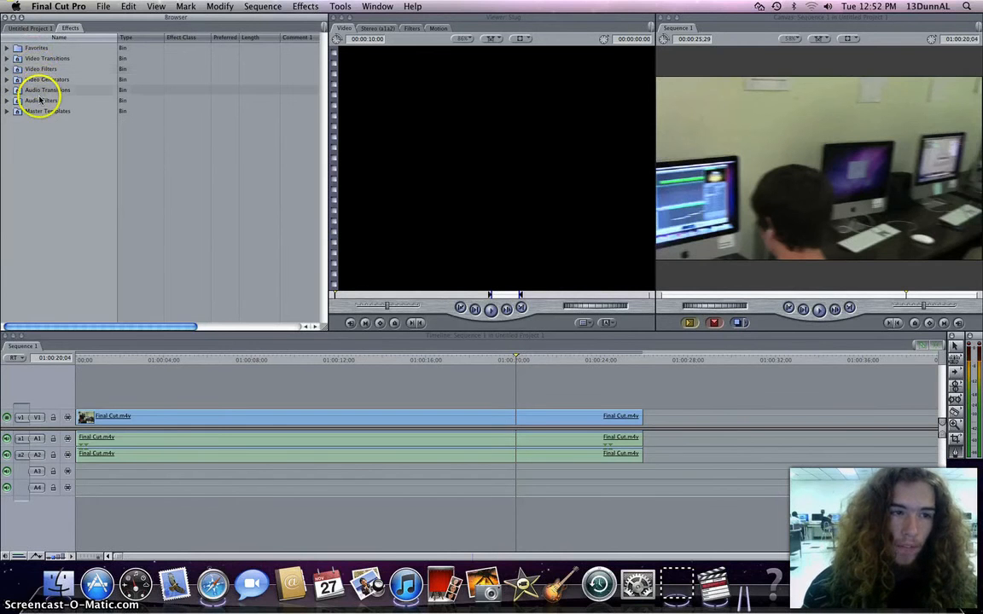
left_click(39, 90)
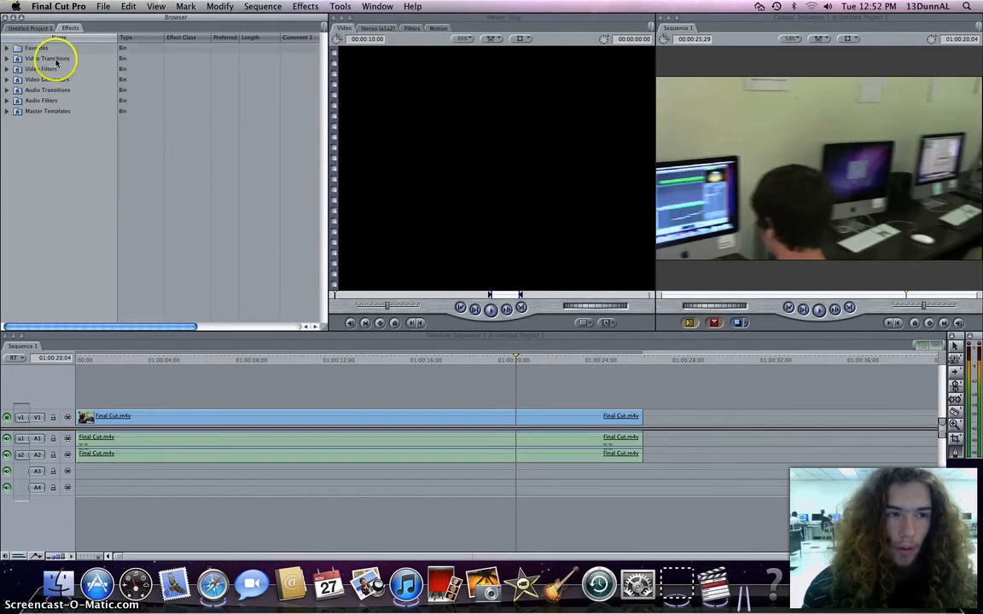
Split the clip at about 01:00:12 with the Razor Blade and add a Page Peel transition at the cut.
left_click(954, 415)
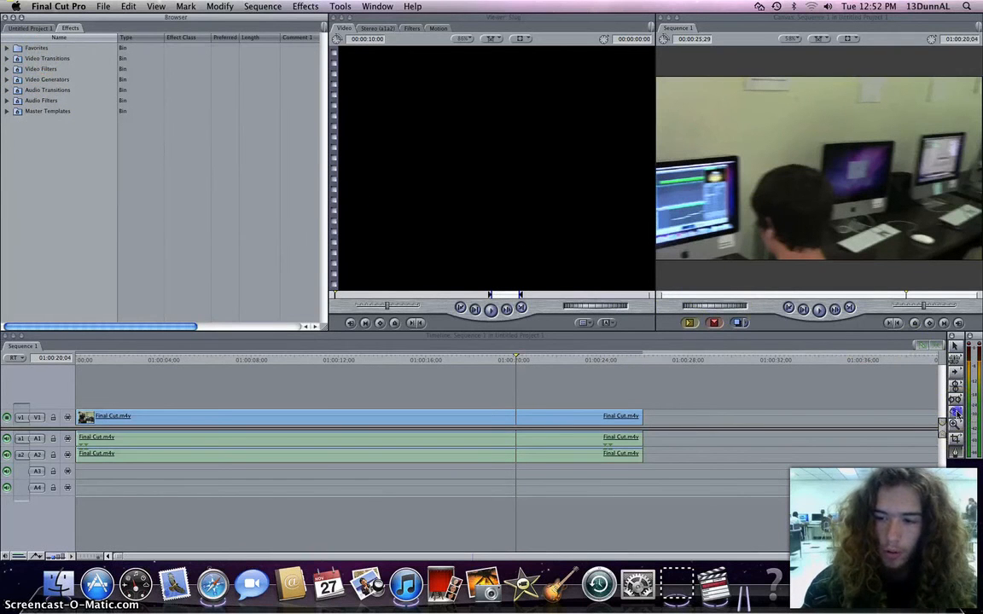
left_click(359, 418)
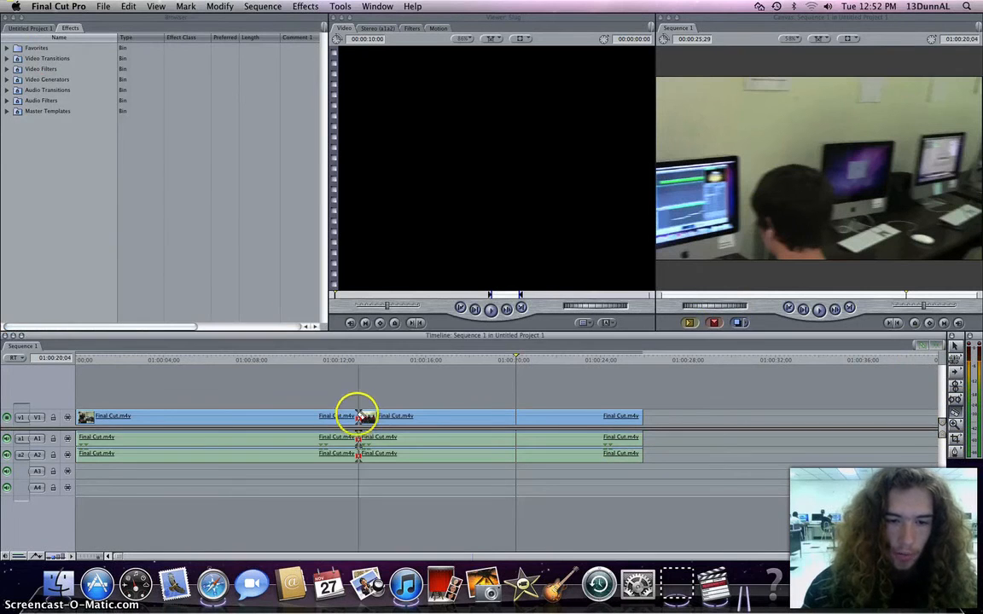
left_click(6, 58)
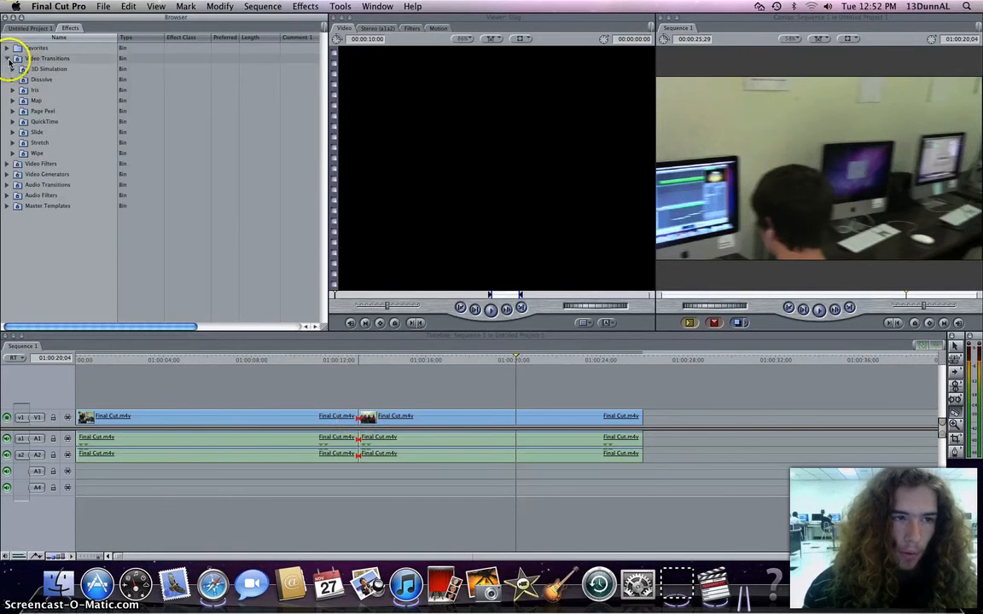
left_click(13, 112)
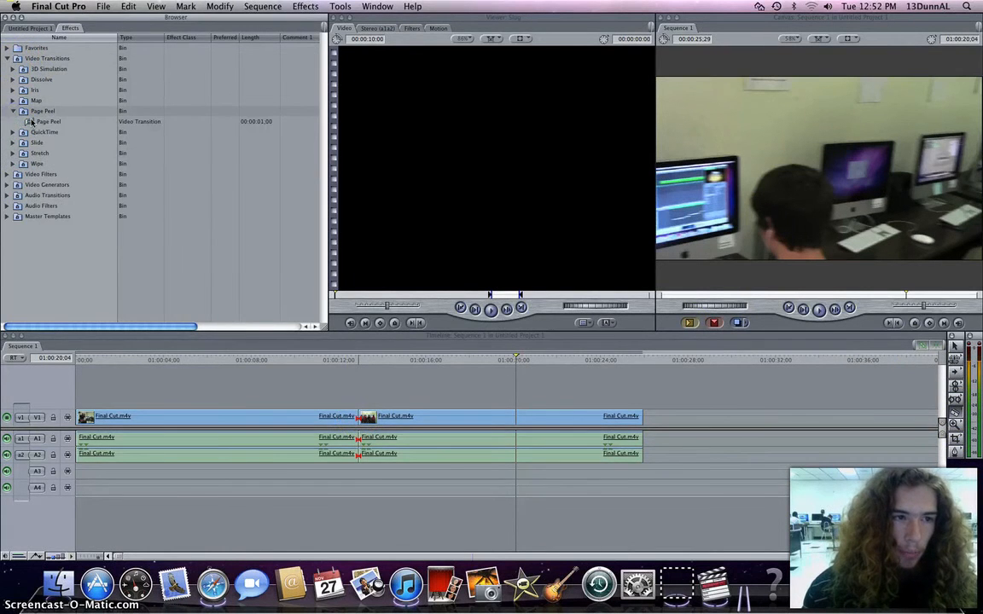
left_click_drag(47, 121, 249, 328)
left_click_drag(370, 429, 363, 425)
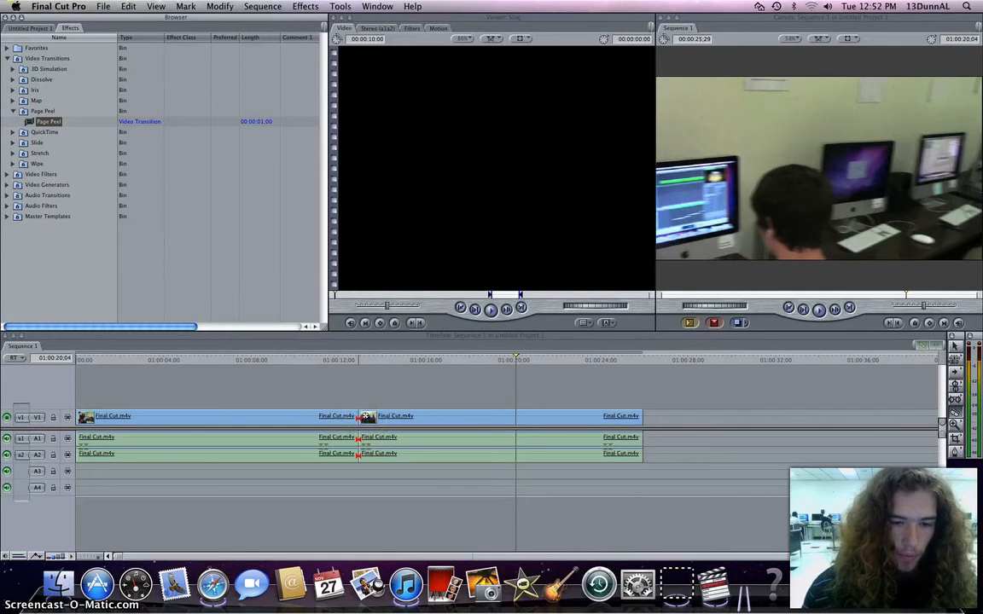
left_click_drag(365, 416, 366, 418)
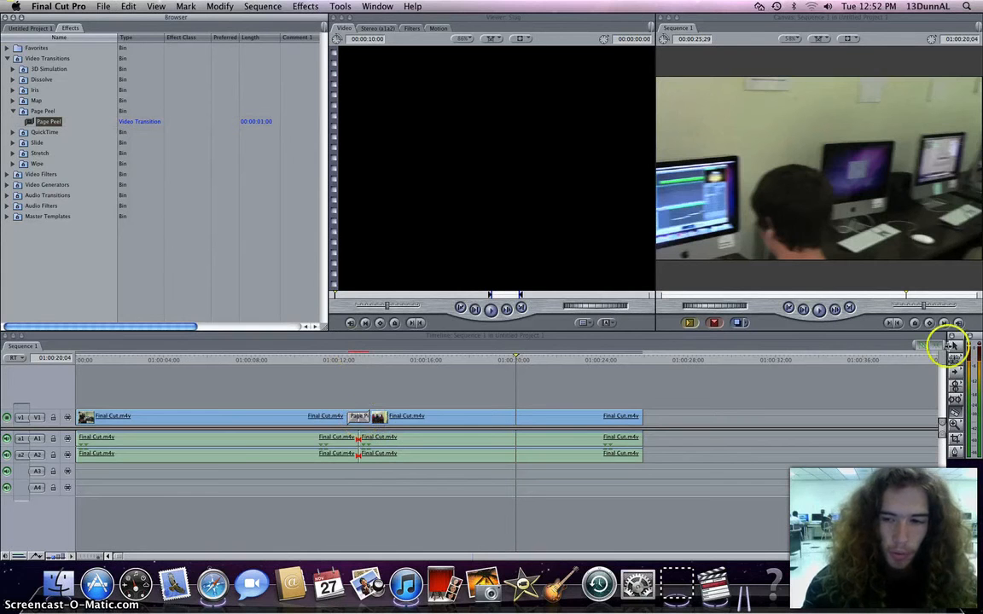
Select the Page Peel transition and render it, agreeing to save the project.
left_click(362, 416)
key("super+r")
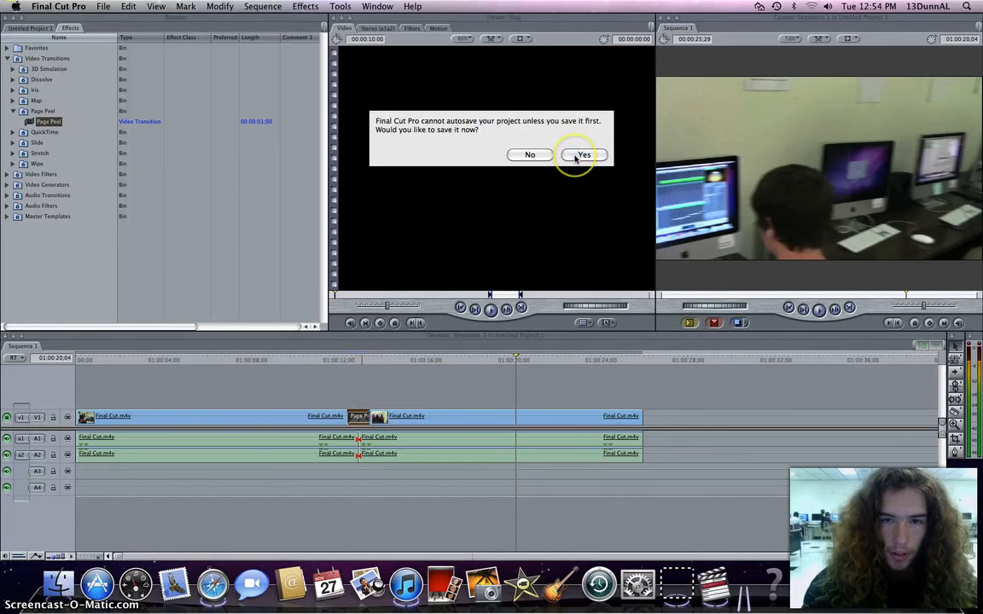
left_click(575, 157)
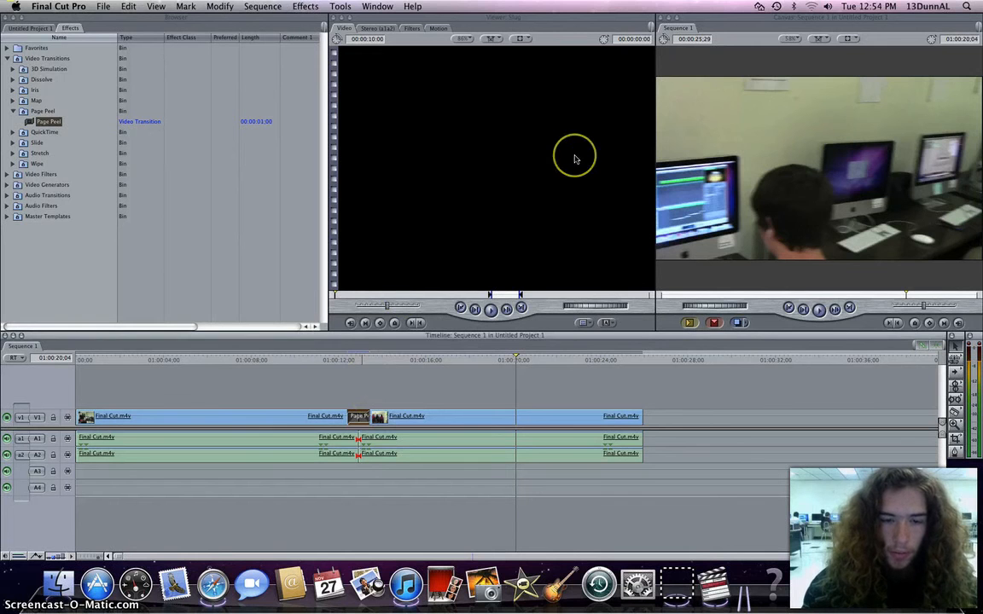
left_click(512, 358)
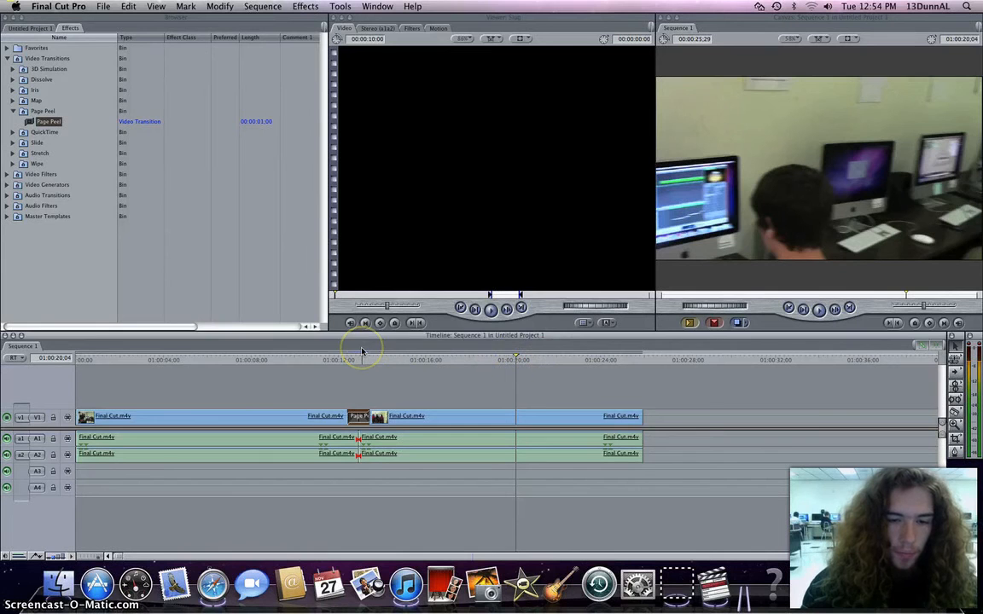
key("super+r")
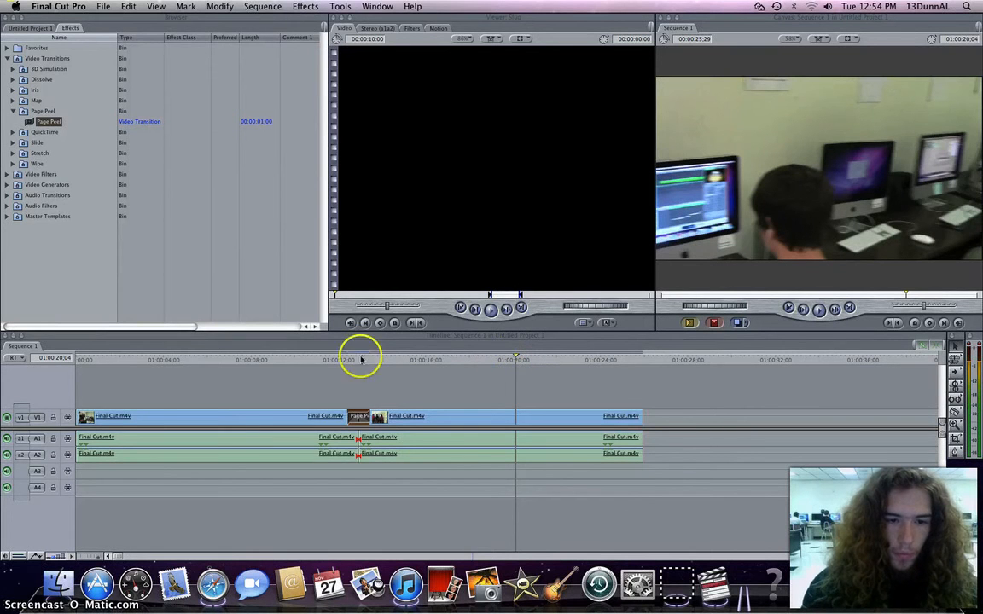
Play the sequence from about 01:00:10:04 through the transition, dismissing the dropped-frames warning.
left_click(516, 360)
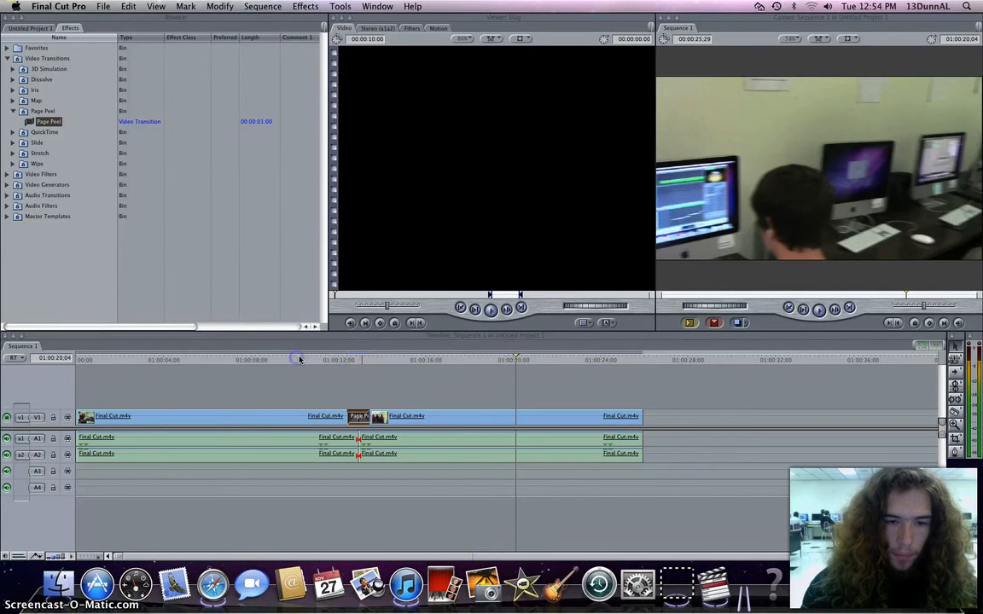
left_click(577, 230)
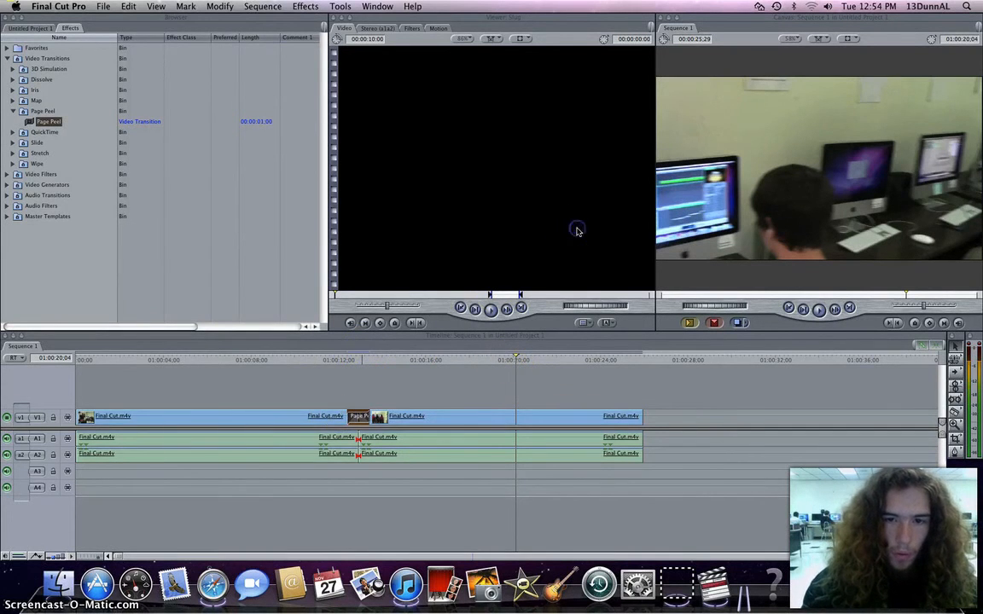
left_click(91, 359)
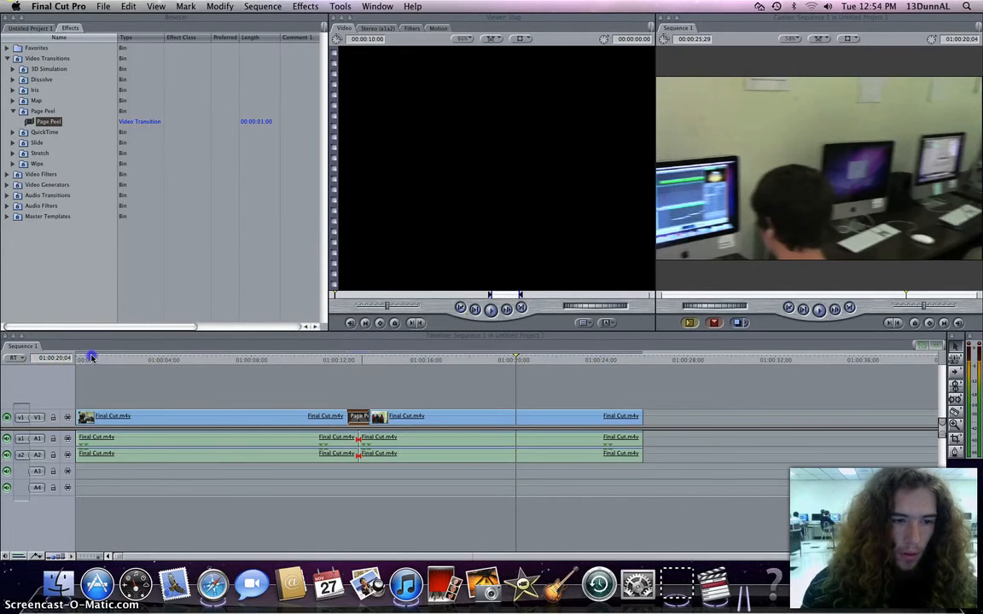
left_click(299, 360)
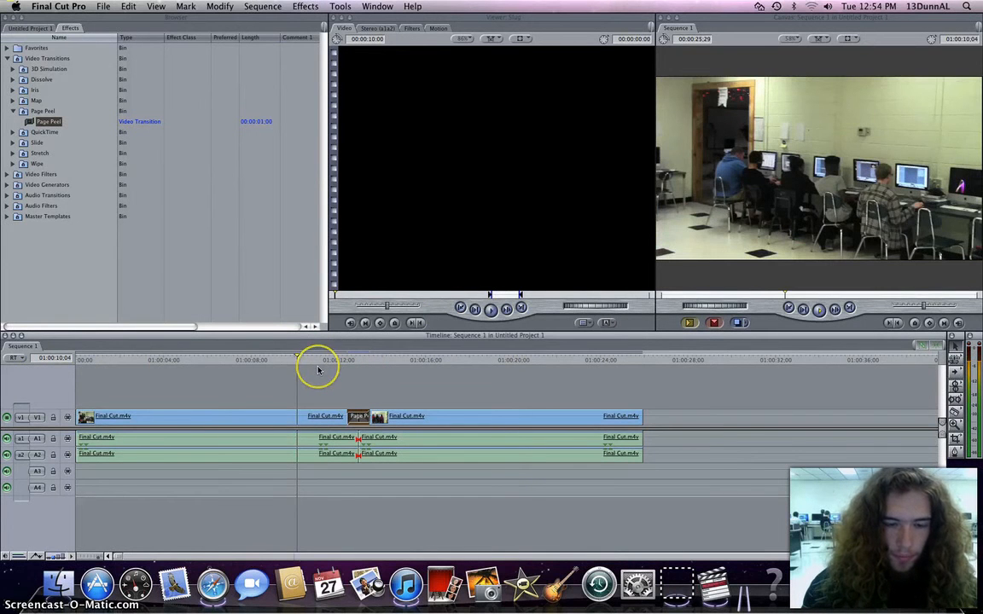
key("space")
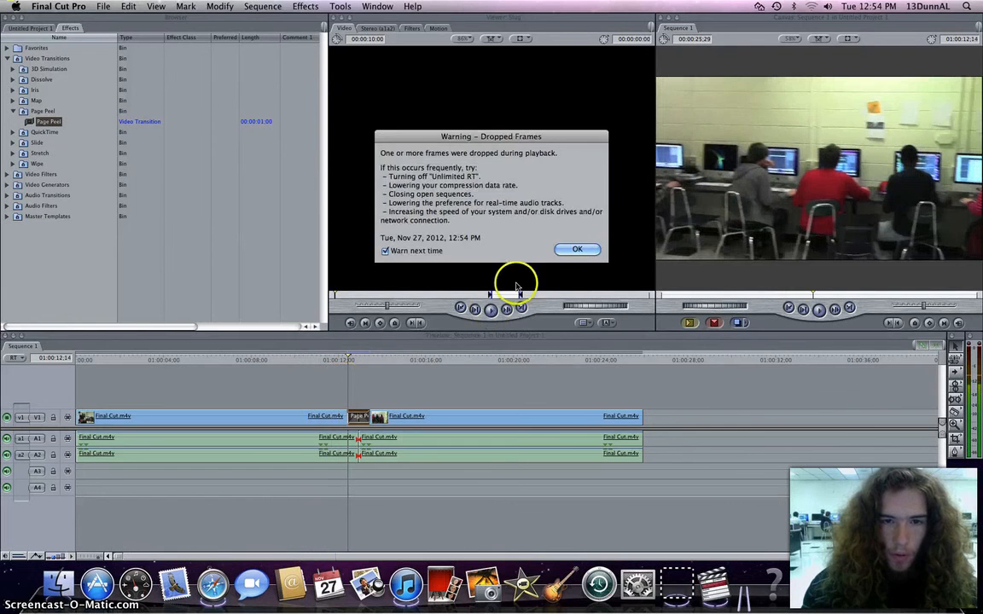
left_click(577, 251)
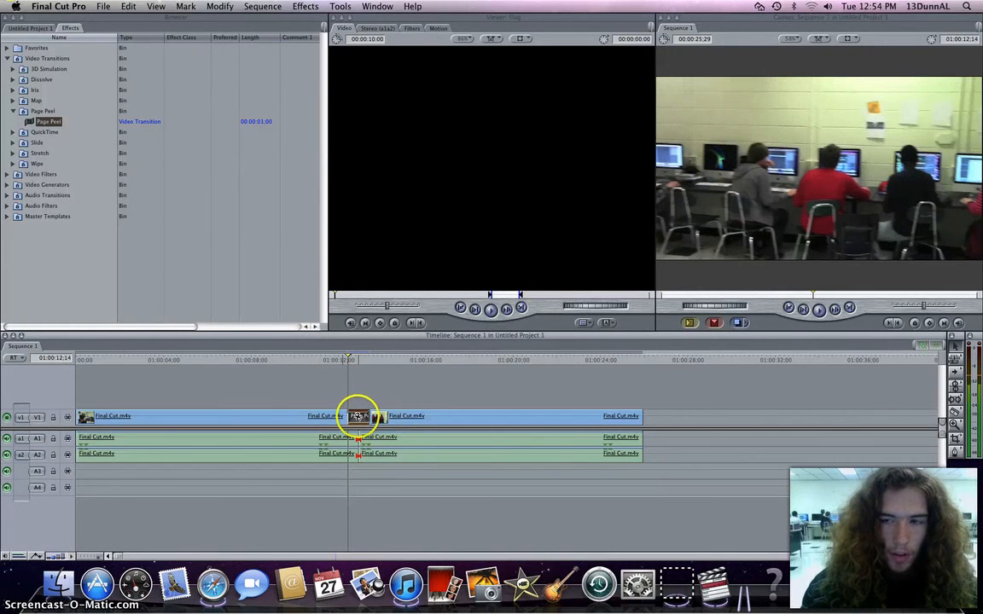
Move the playhead back to about 01:00:07:19 and play the transition again.
key("space")
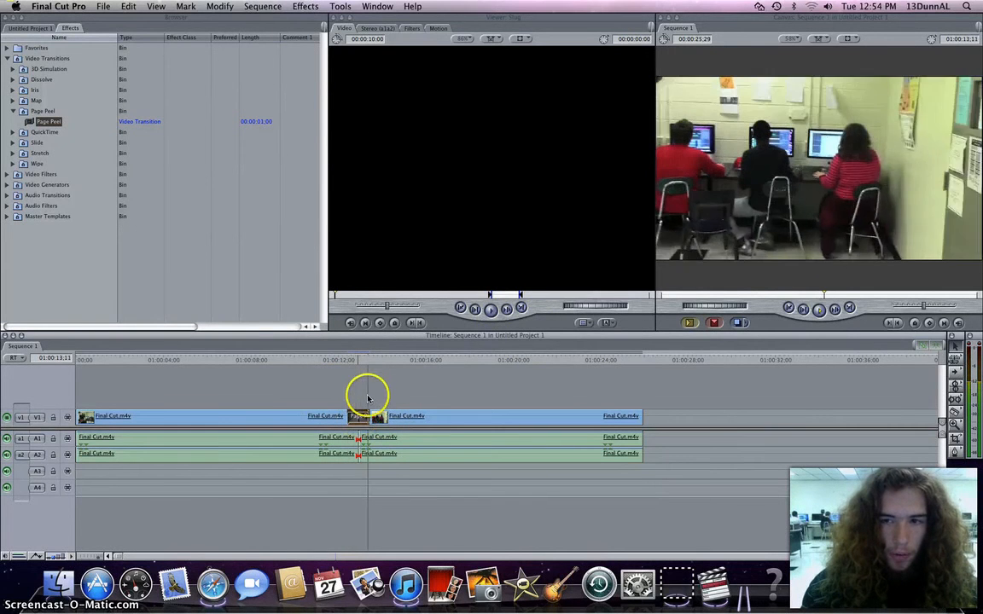
left_click_drag(367, 360, 242, 359)
key("space")
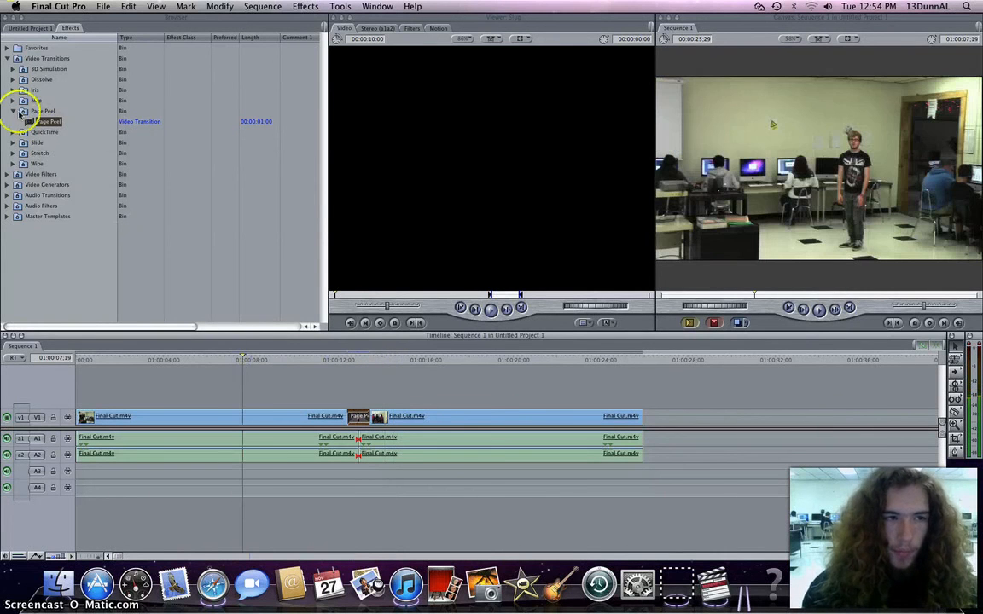
Browse the video transition, video filter and video generator effect categories, expanding and collapsing their bins.
left_click(8, 59)
left_click(8, 59)
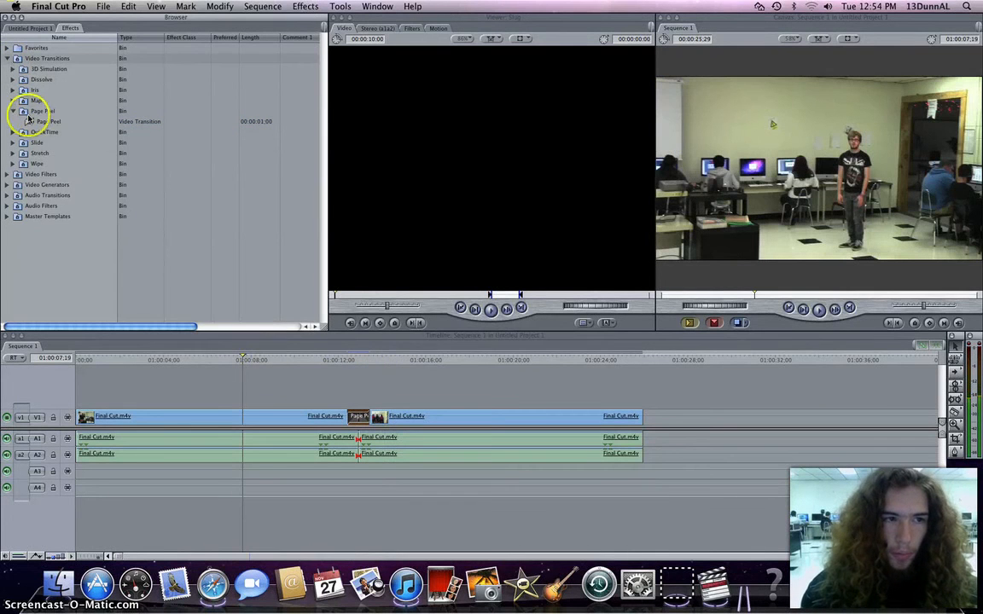
left_click(13, 111)
left_click(14, 112)
left_click(13, 102)
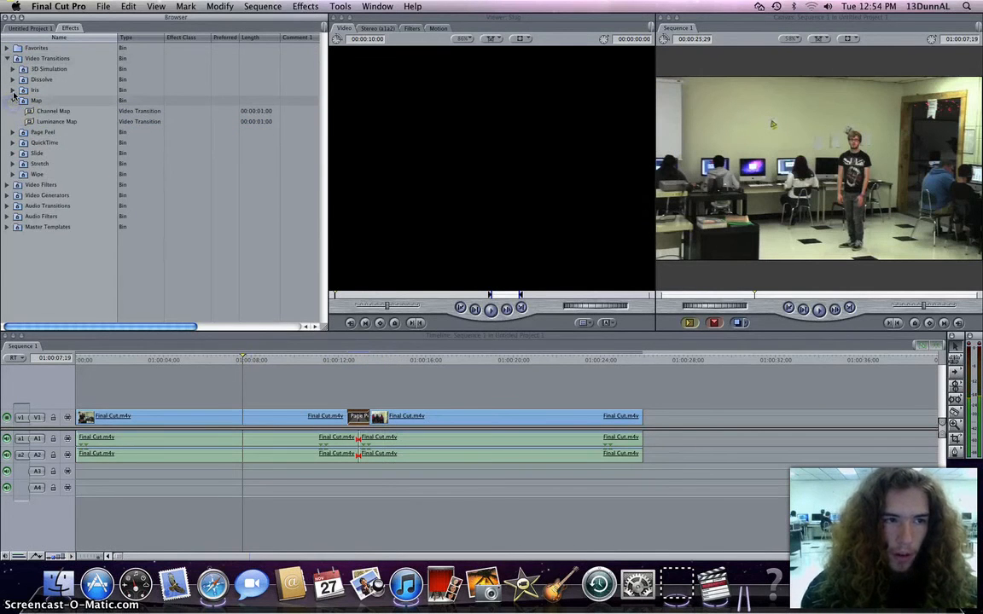
left_click(12, 90)
left_click(13, 90)
left_click(13, 80)
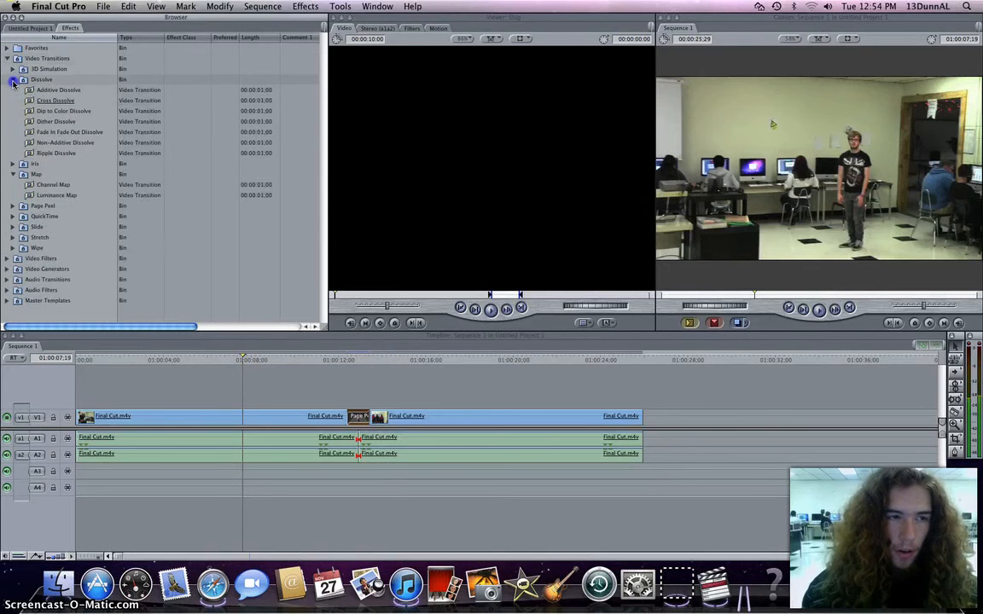
left_click(13, 80)
left_click(13, 70)
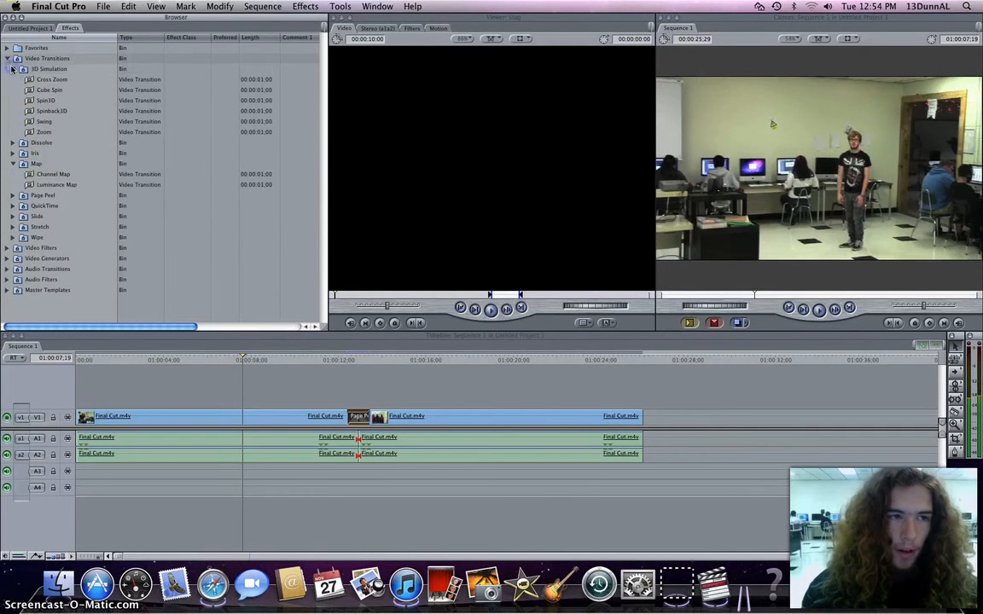
left_click(12, 69)
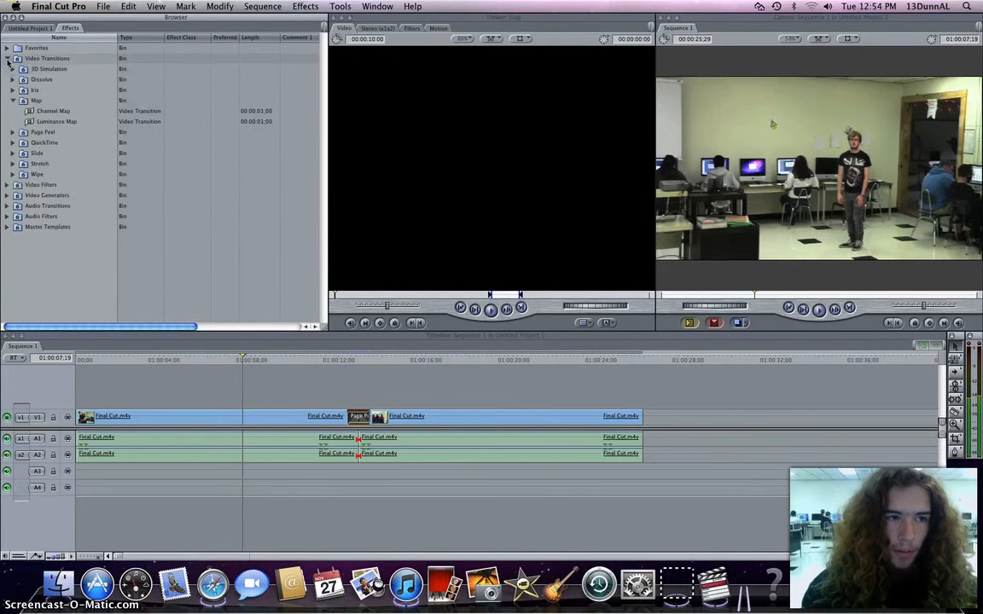
left_click(13, 101)
left_click(7, 59)
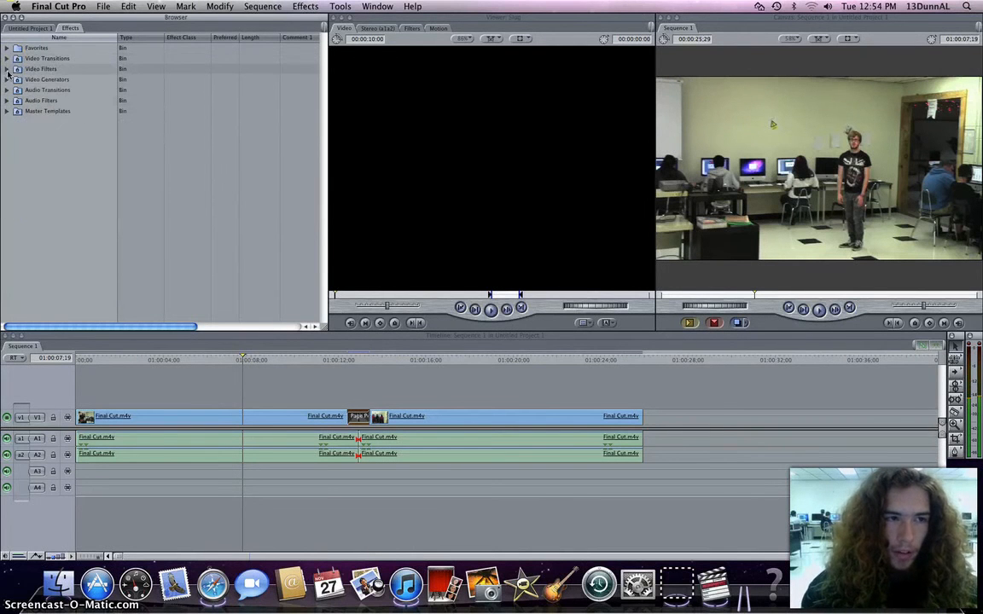
left_click(7, 69)
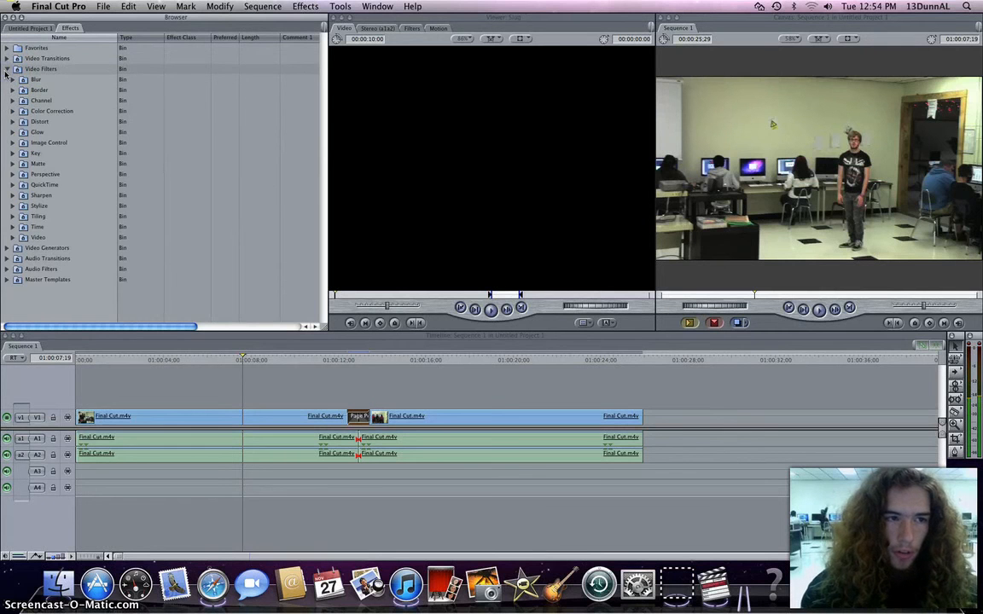
left_click(12, 132)
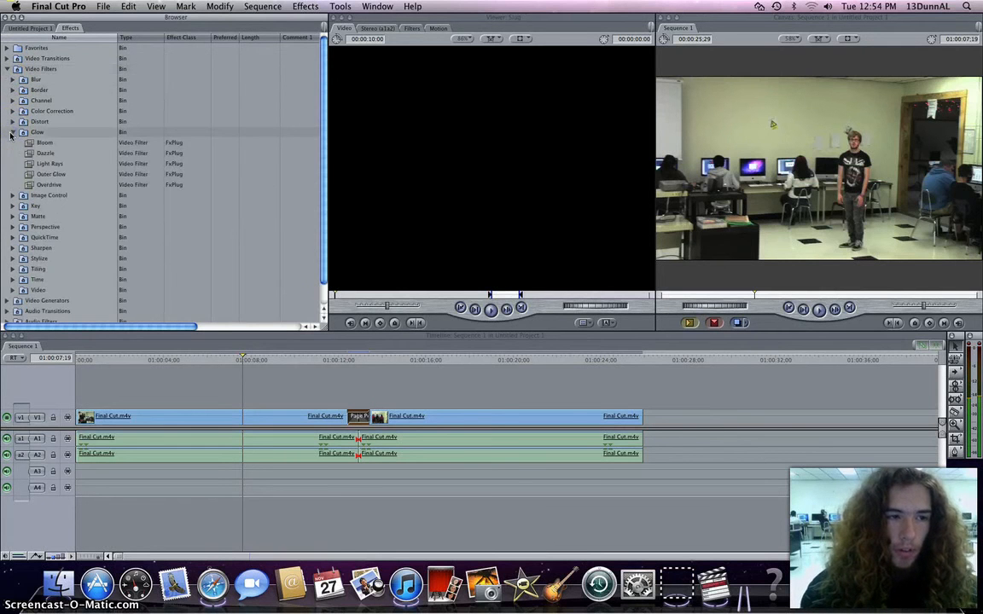
left_click(11, 133)
left_click(9, 71)
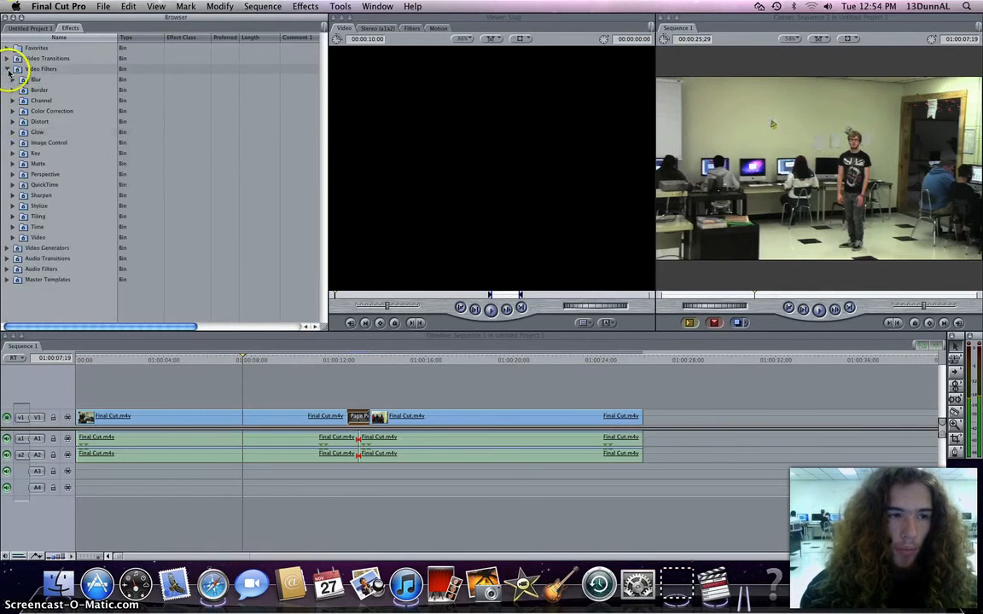
left_click(8, 72)
left_click(8, 90)
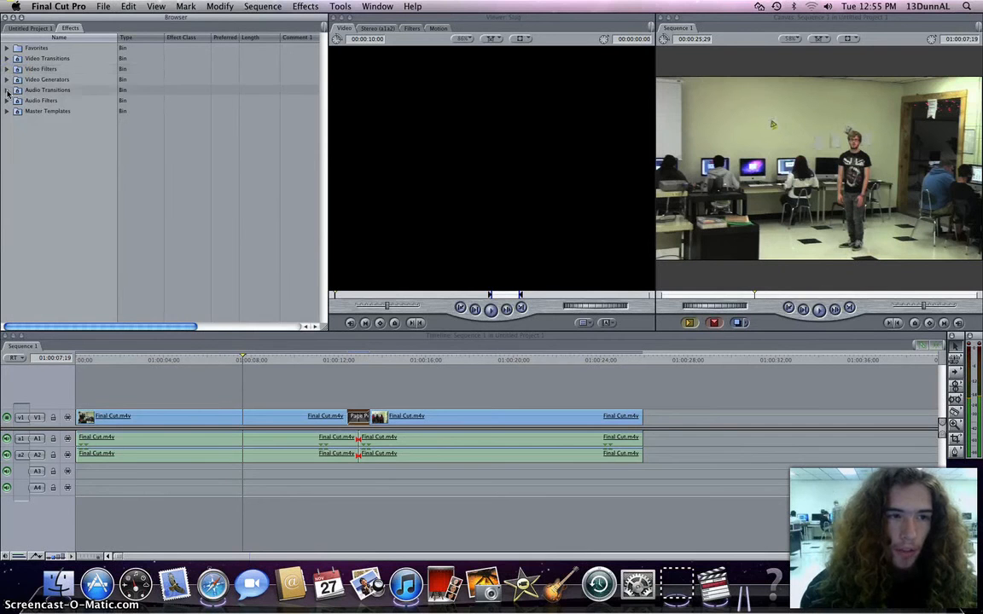
left_click(8, 80)
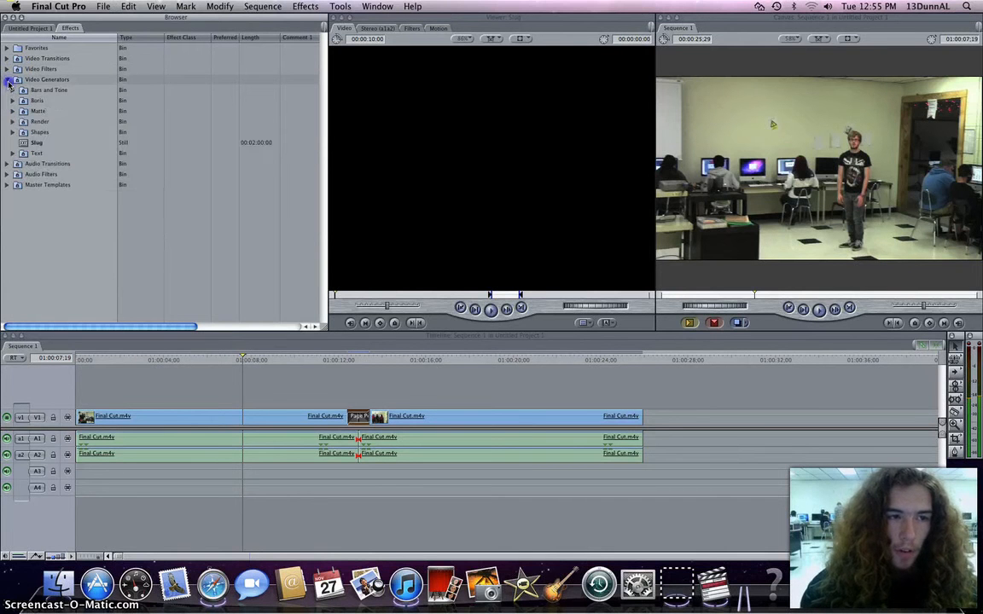
left_click(8, 80)
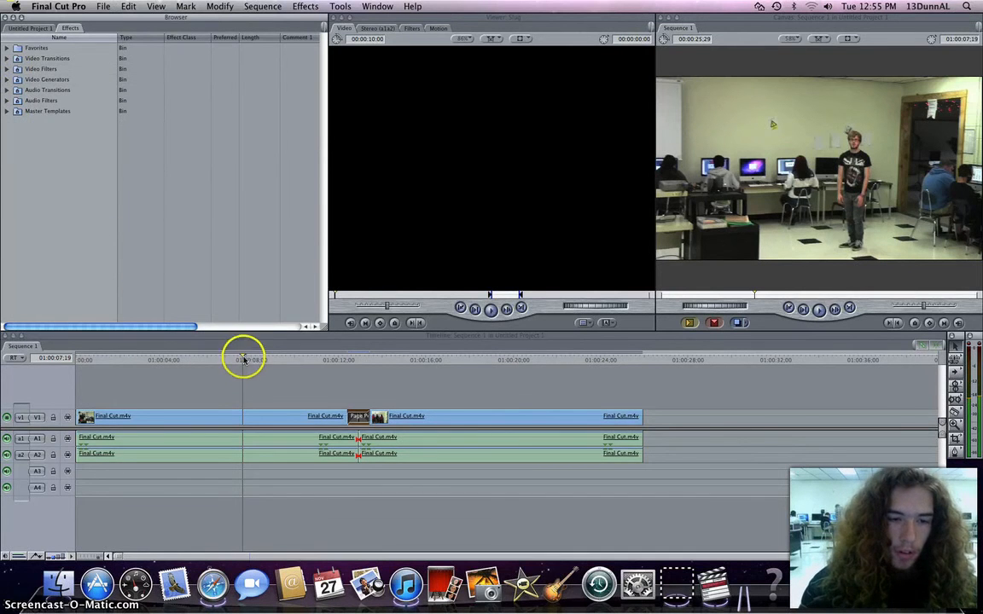
Select the Page Peel transition at the cut and delete it.
left_click_drag(244, 359, 197, 358)
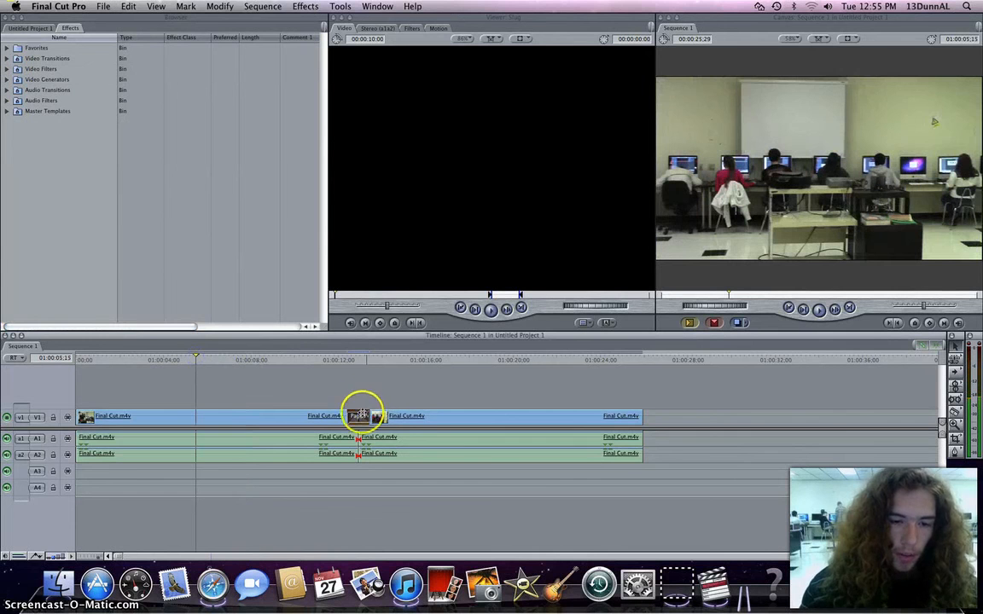
left_click(360, 416)
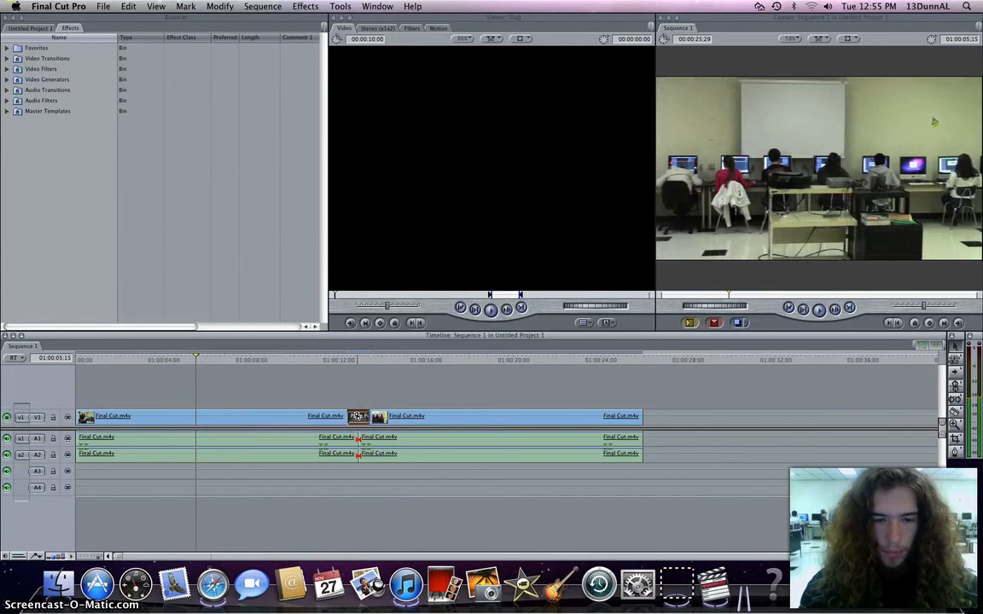
key("Delete")
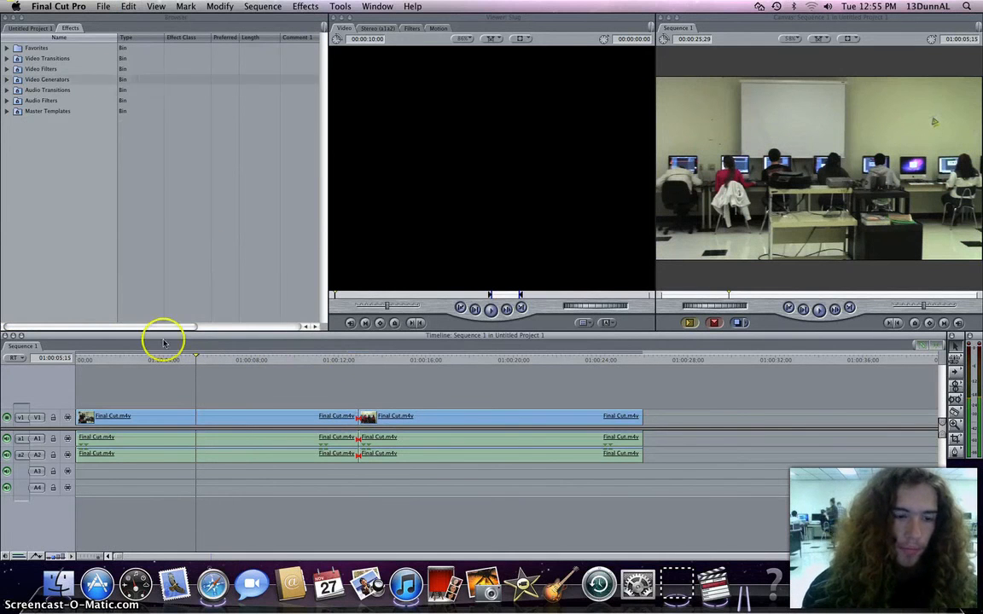
Return the playhead to the sequence start and open the audio of the clip after the cut in the Viewer.
left_click_drag(197, 356, 83, 356)
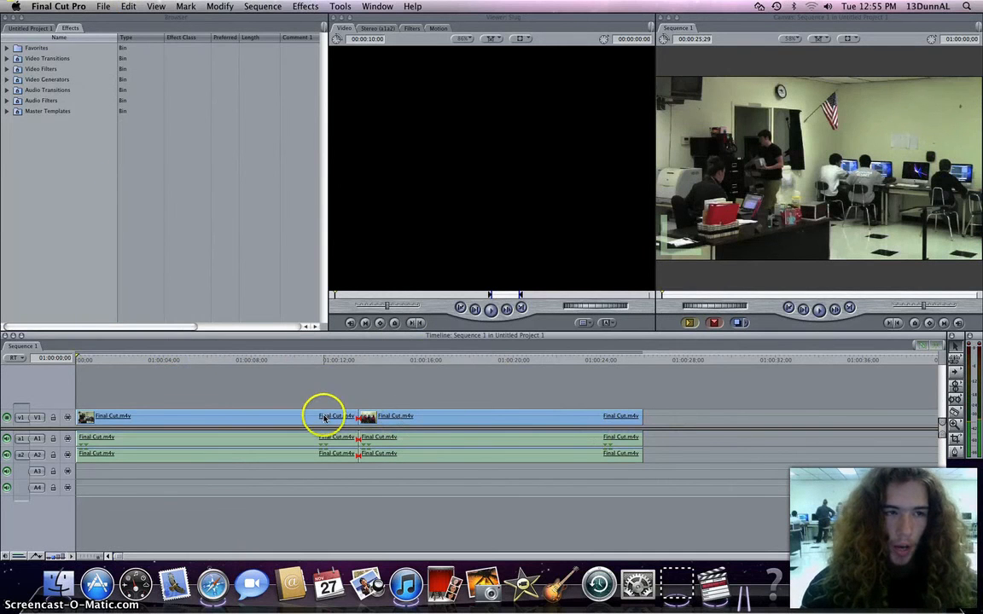
left_click(27, 27)
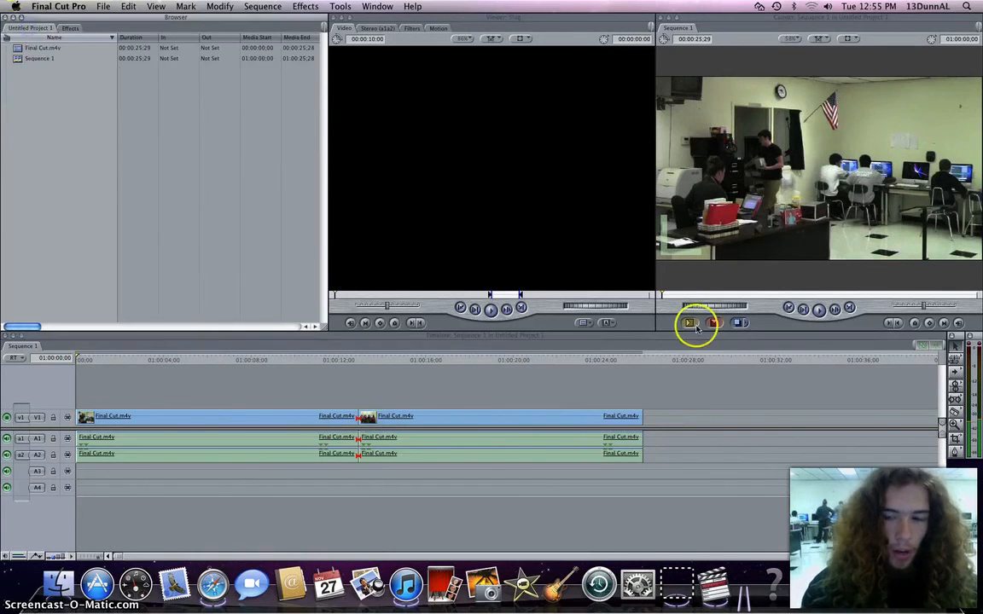
left_click(926, 347)
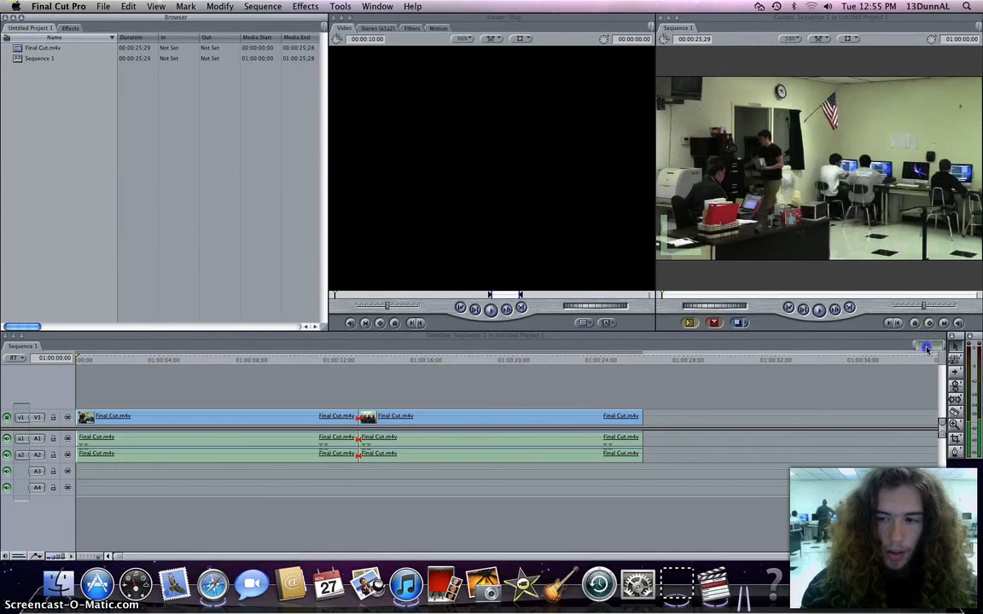
left_click(492, 438)
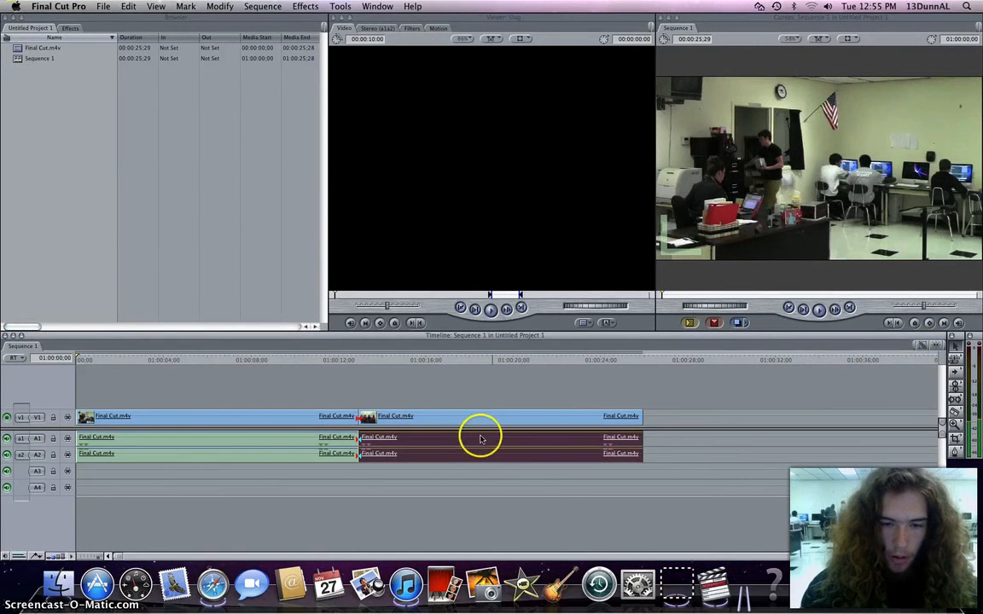
right_click(480, 434)
left_click(480, 435)
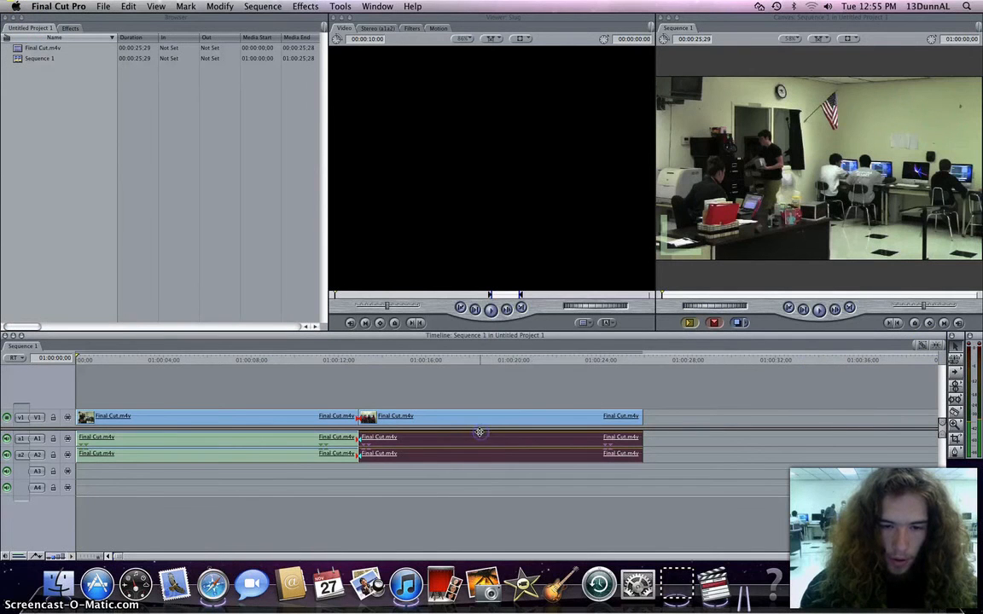
left_click_drag(436, 439, 369, 438)
left_click_drag(370, 438, 397, 434)
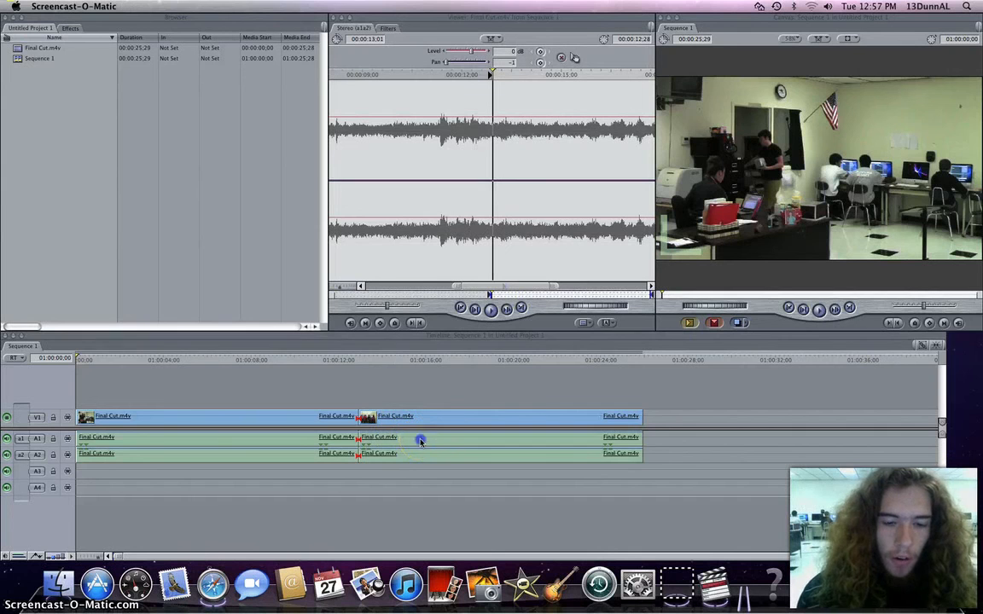
left_click(420, 441)
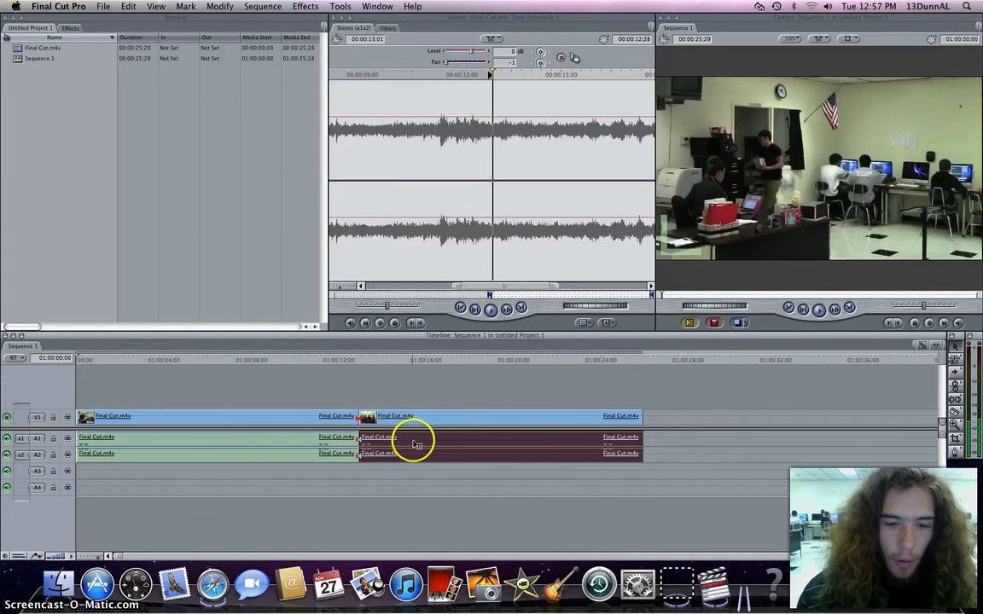
right_click(415, 443)
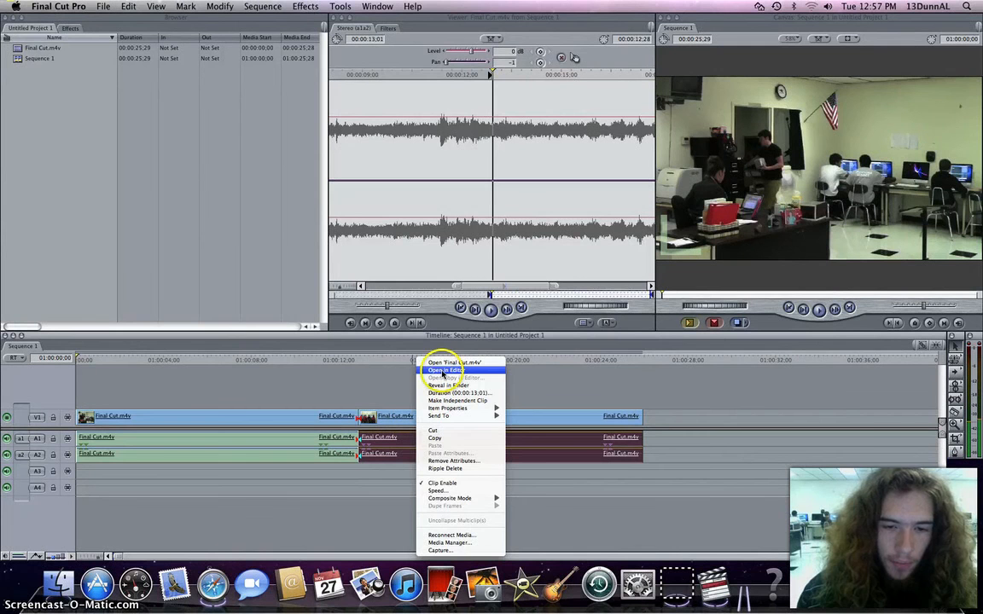
left_click(452, 99)
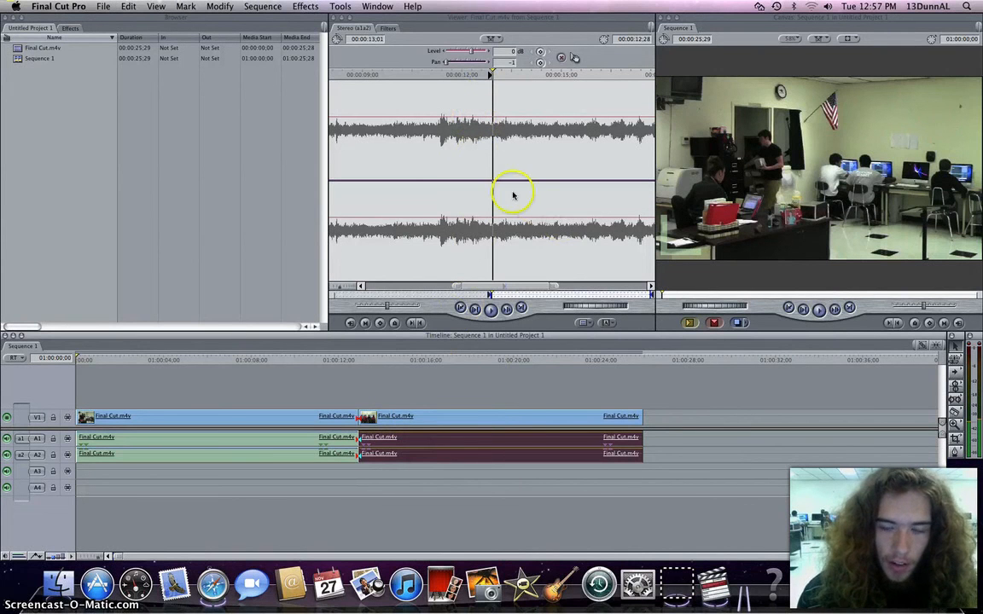
Add two volume keyframes on the audio level line before the cut and set both to about 2 dB.
mouse_move(439, 122)
left_mouse_down()
mouse_move(441, 99)
mouse_move(437, 117)
left_mouse_up()
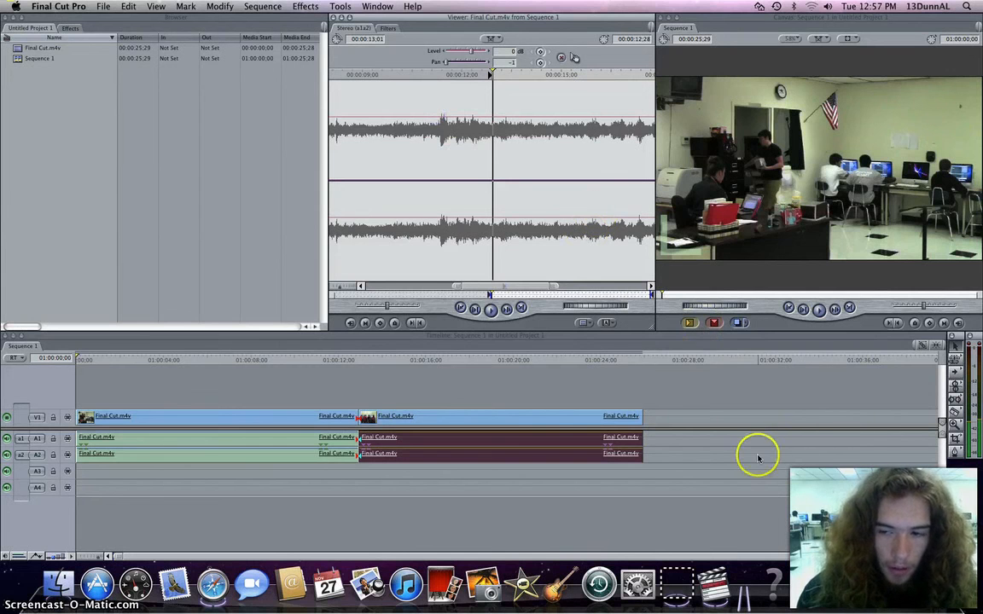
left_click(465, 117)
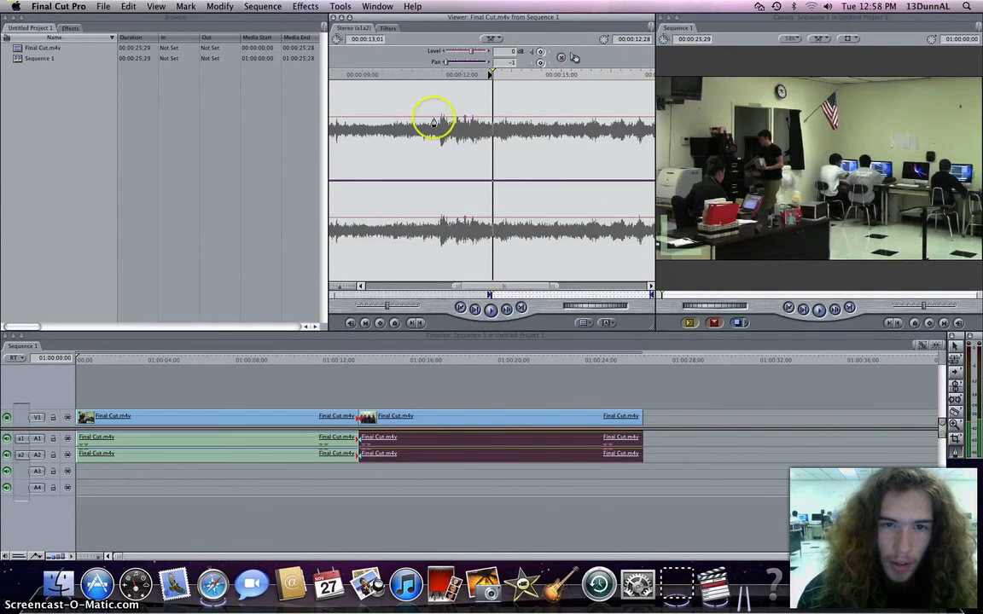
left_click(427, 117)
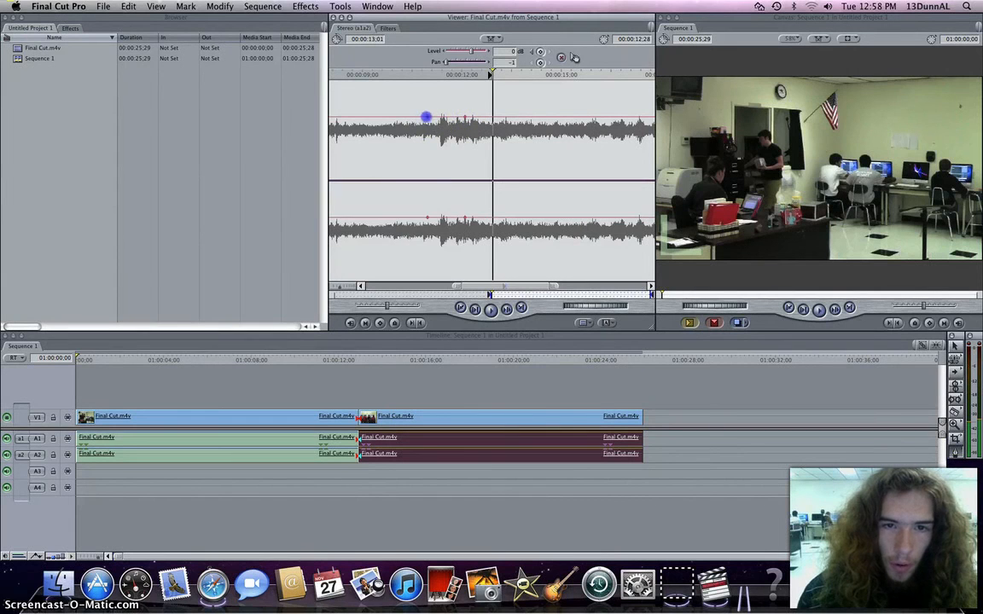
left_click_drag(426, 117, 465, 162)
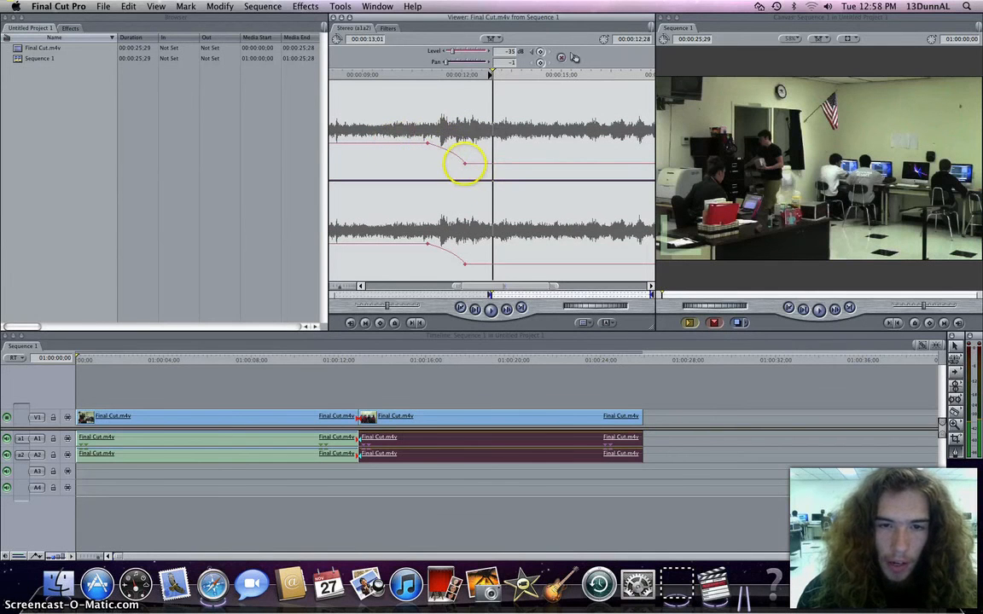
left_click_drag(465, 162, 466, 111)
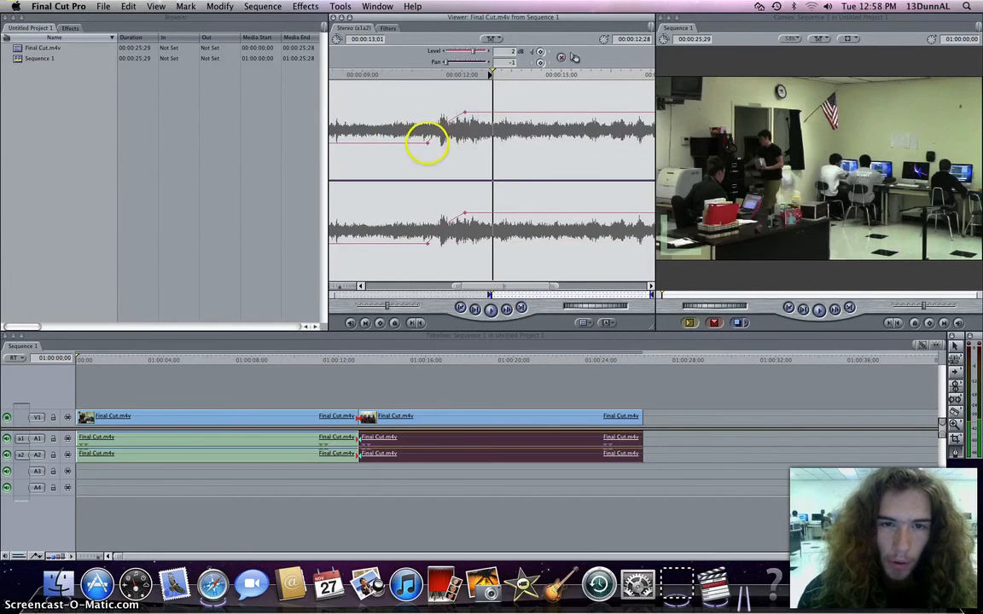
left_click_drag(426, 141, 432, 112)
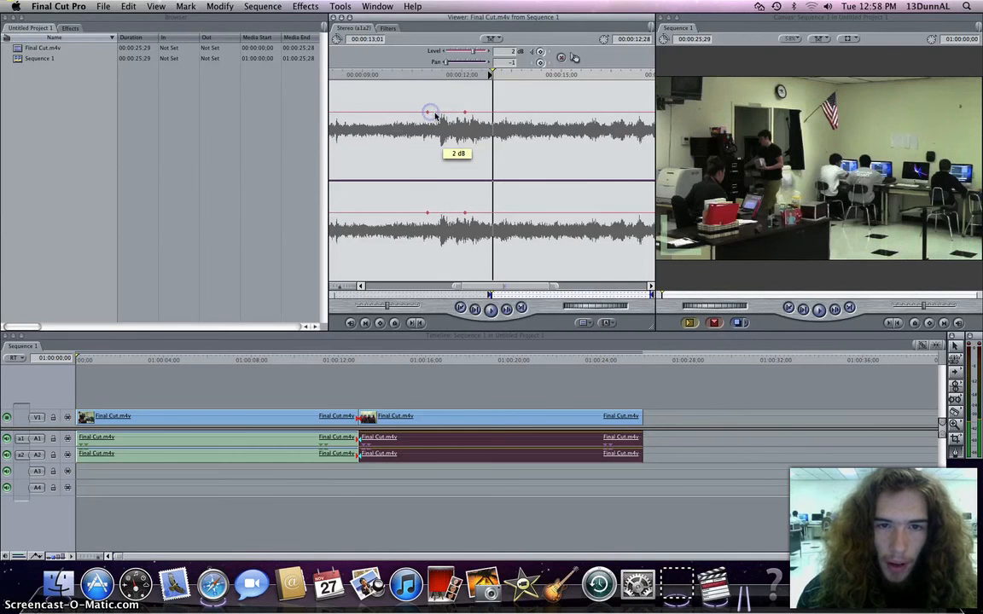
Add two more volume keyframes after the playhead, raising the first into a peak and lowering the last to about -5 dB.
left_click(527, 112)
left_click(578, 112)
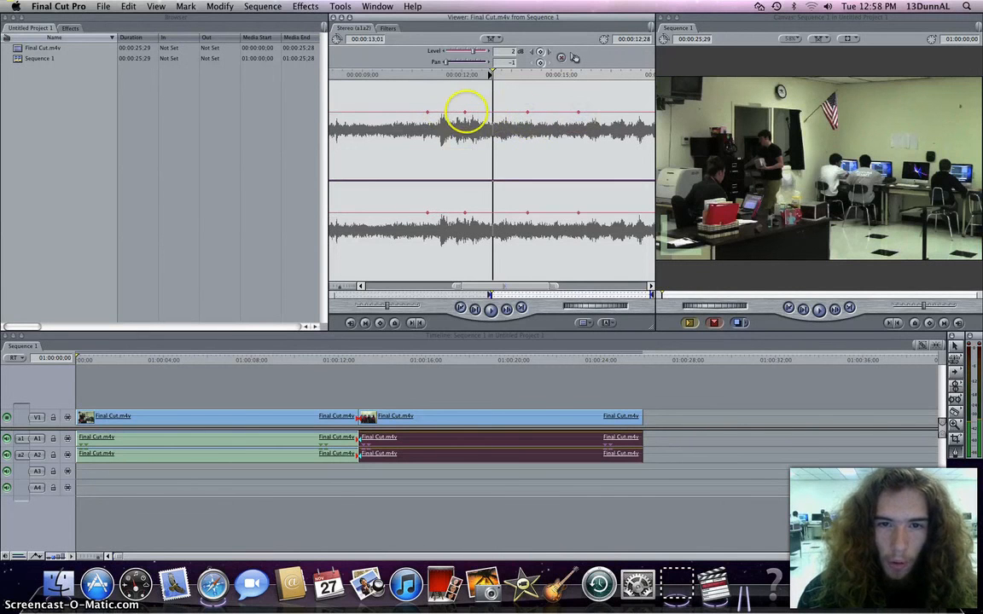
left_click_drag(464, 132, 465, 138)
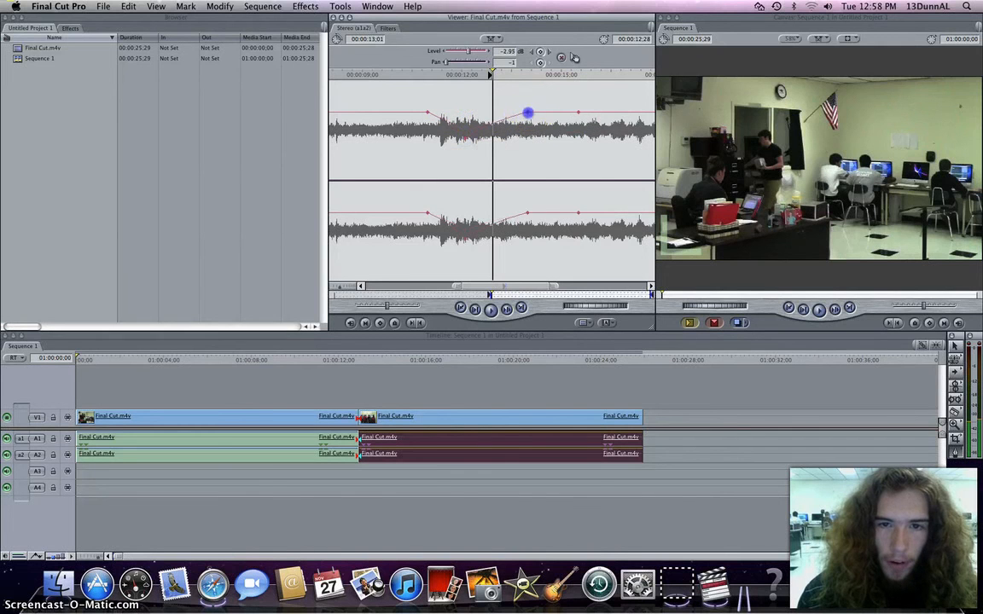
left_click_drag(528, 112, 527, 99)
left_click_drag(579, 117, 577, 128)
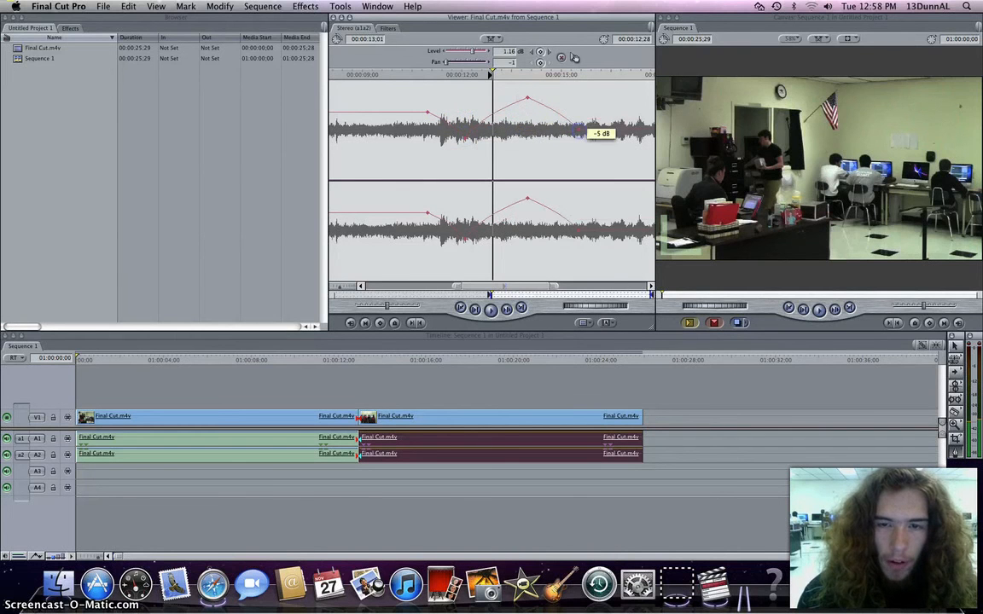
Move the first volume keyframe earlier and set the Viewer playhead near the volume dip.
left_click_drag(424, 109, 389, 111)
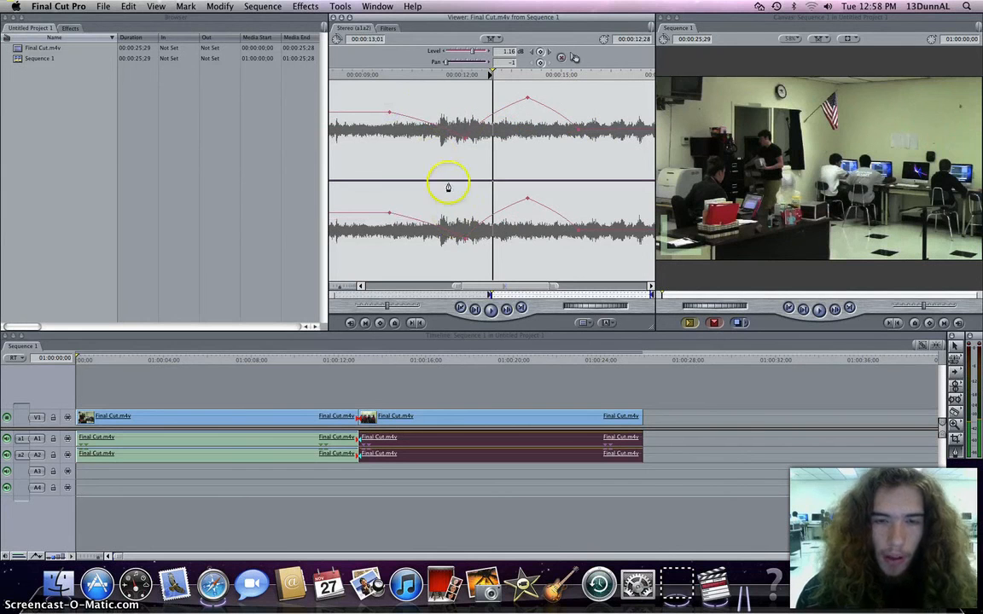
left_click(445, 116)
left_click(421, 218)
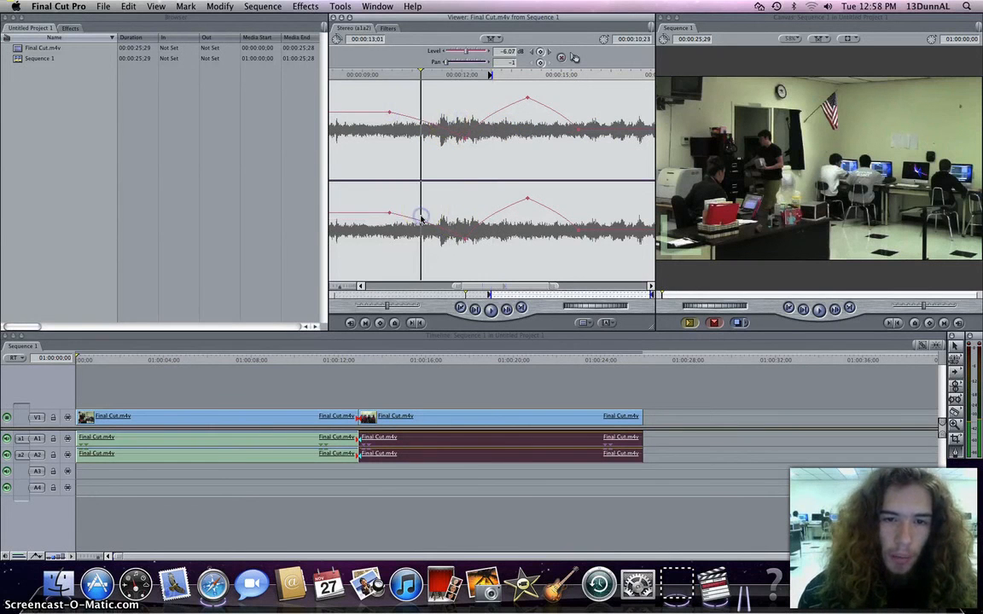
left_click(449, 193)
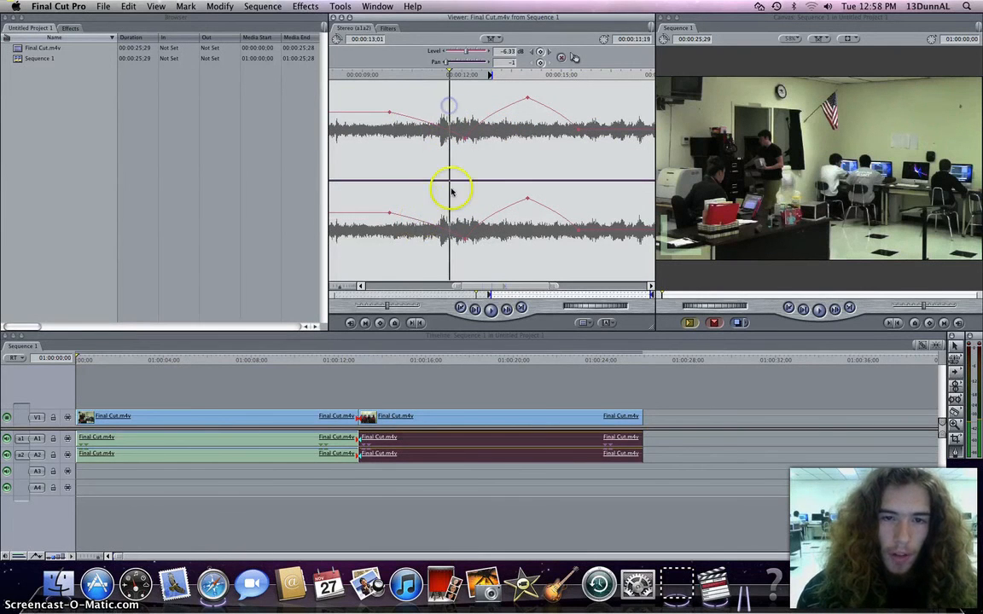
Try to export the sequence as a QuickTime movie named Final Cut, choosing the .mov extension.
left_click(442, 205)
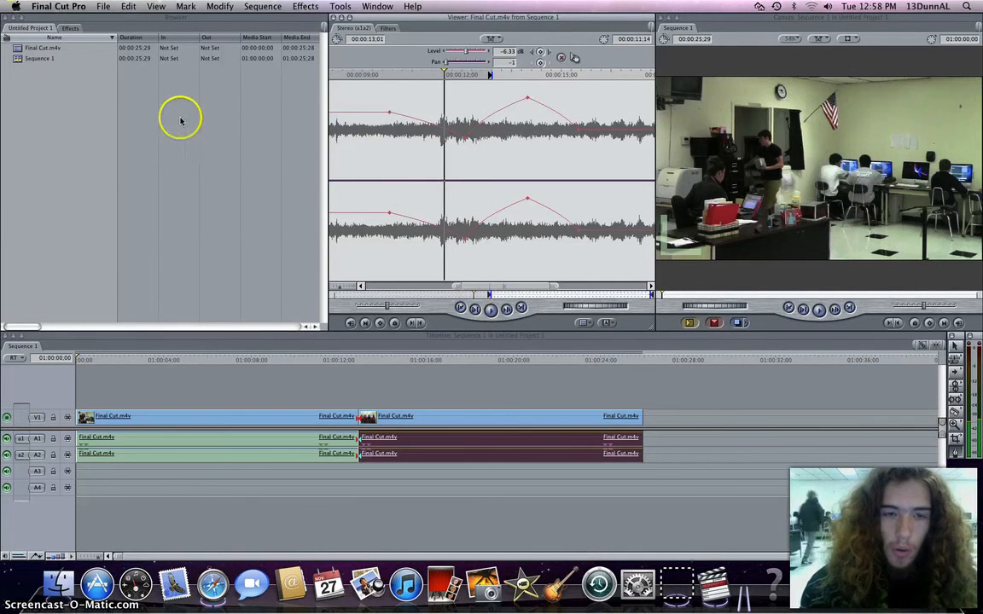
left_click(104, 7)
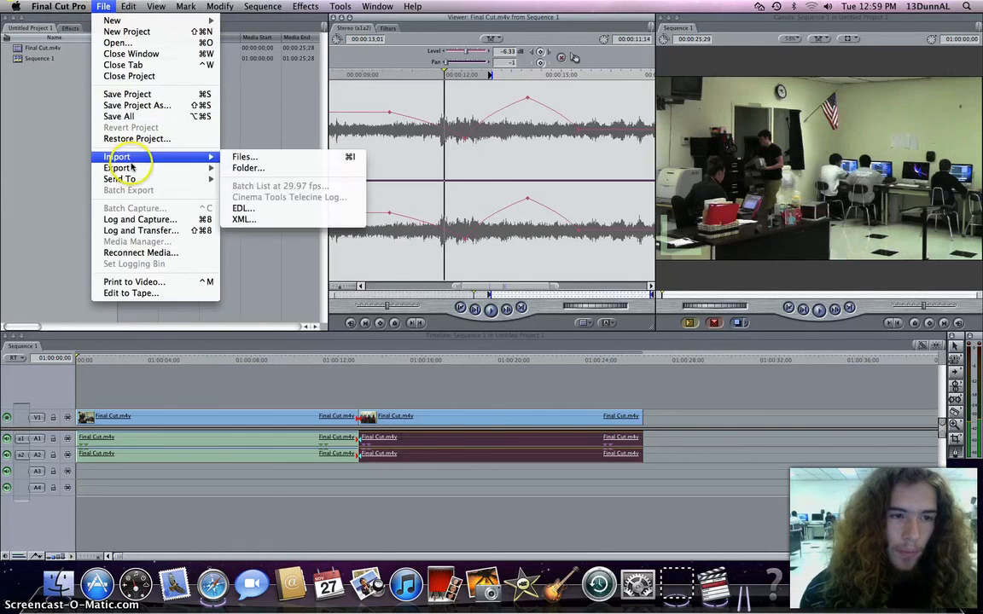
mouse_move(134, 171)
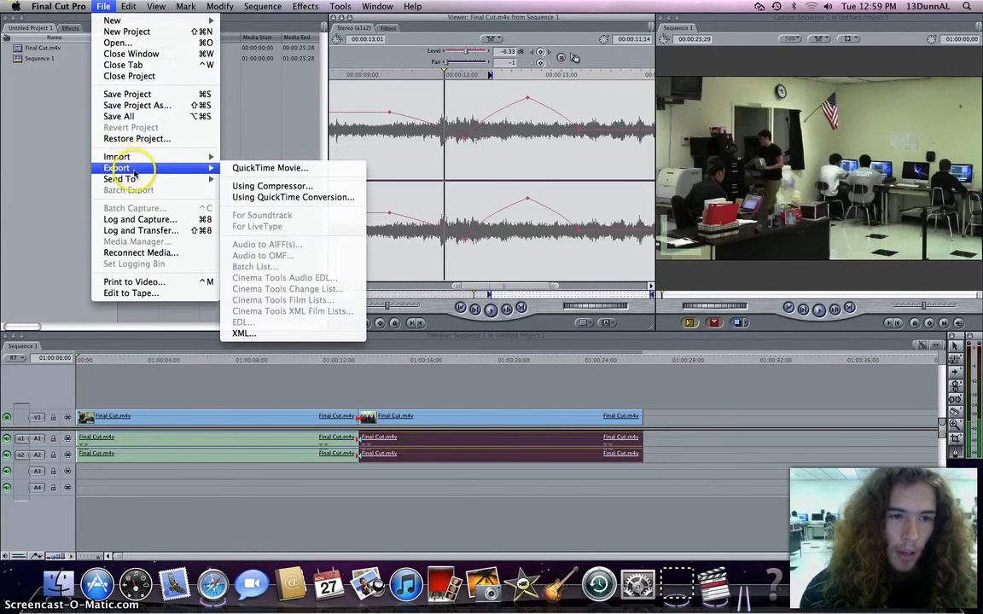
left_click(256, 172)
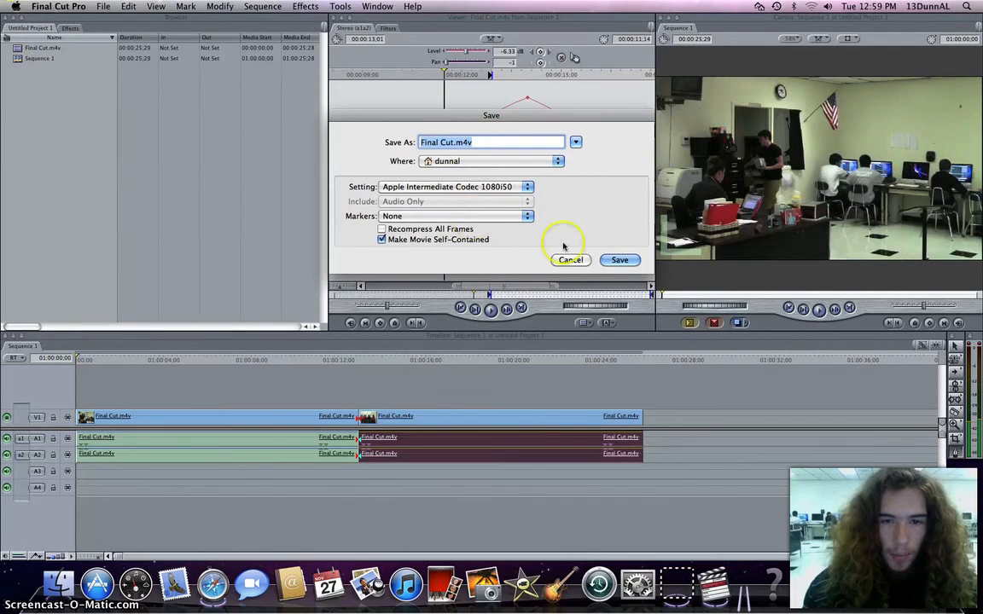
left_click(612, 263)
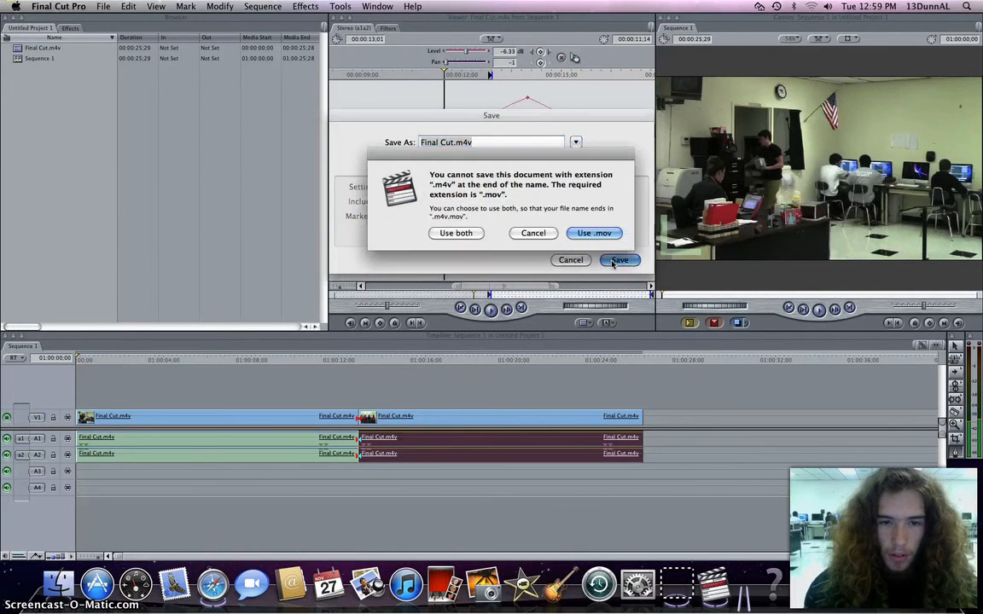
left_click(593, 231)
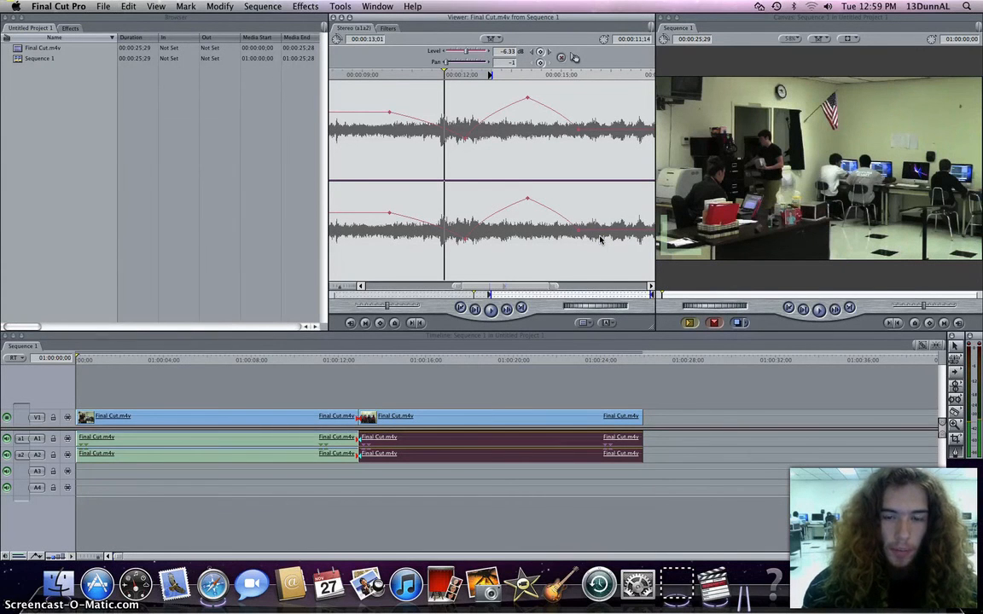
Export the sequence as a QuickTime movie named Final Cut.mov, replacing the existing file.
left_click(102, 7)
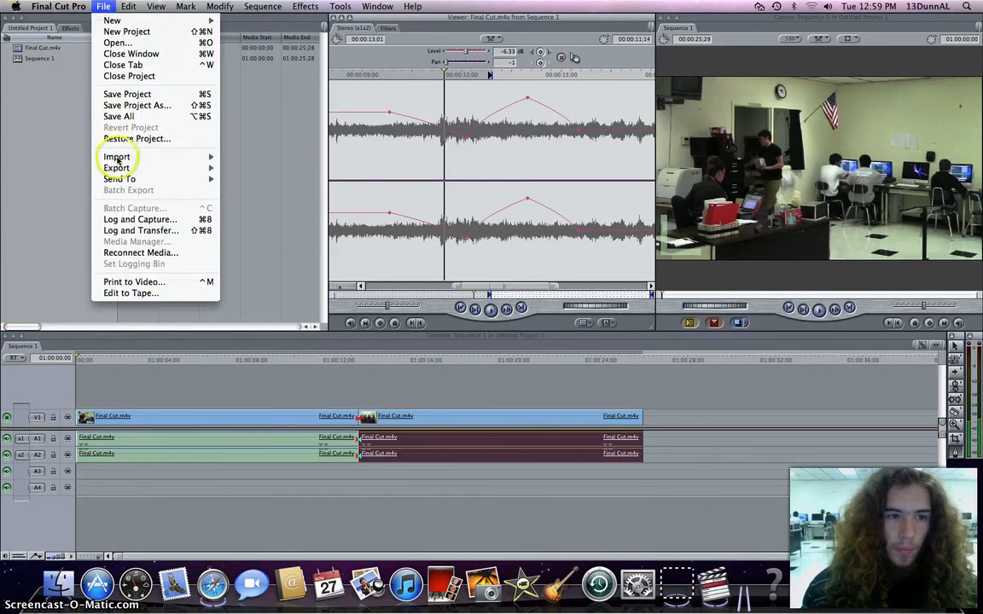
mouse_move(126, 168)
left_click(247, 172)
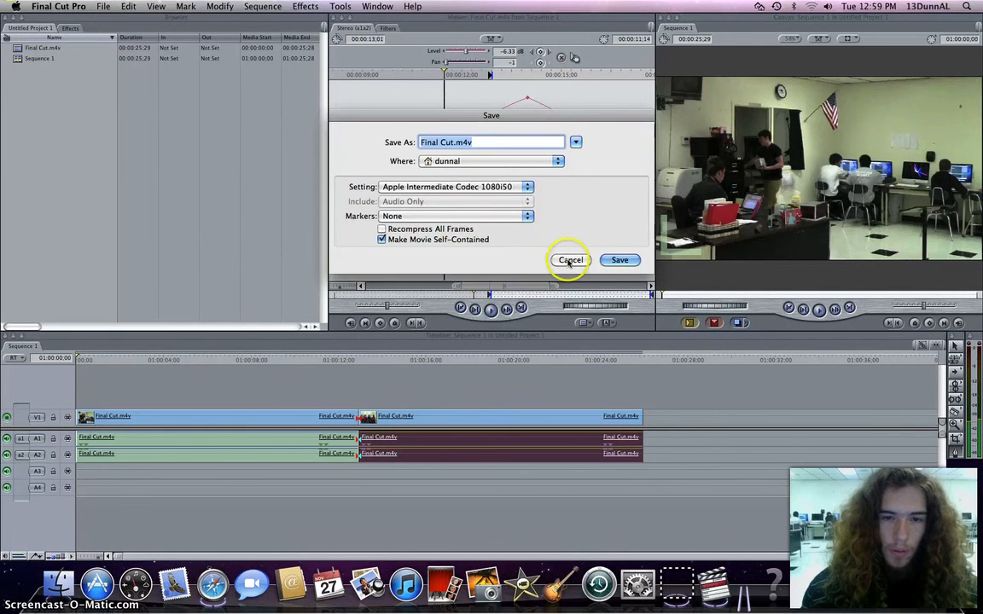
left_click(483, 143)
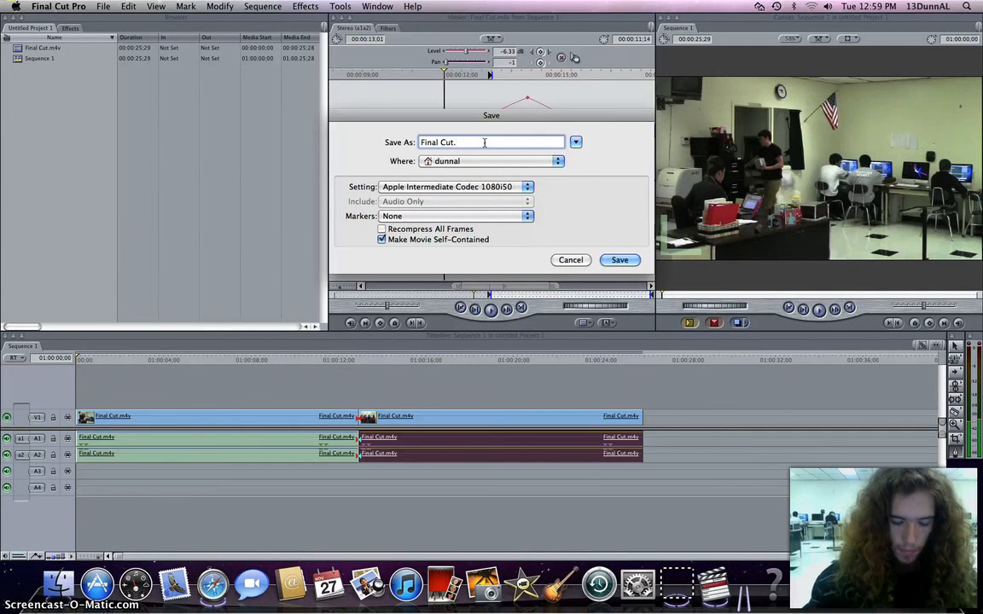
type("mov")
key("Return")
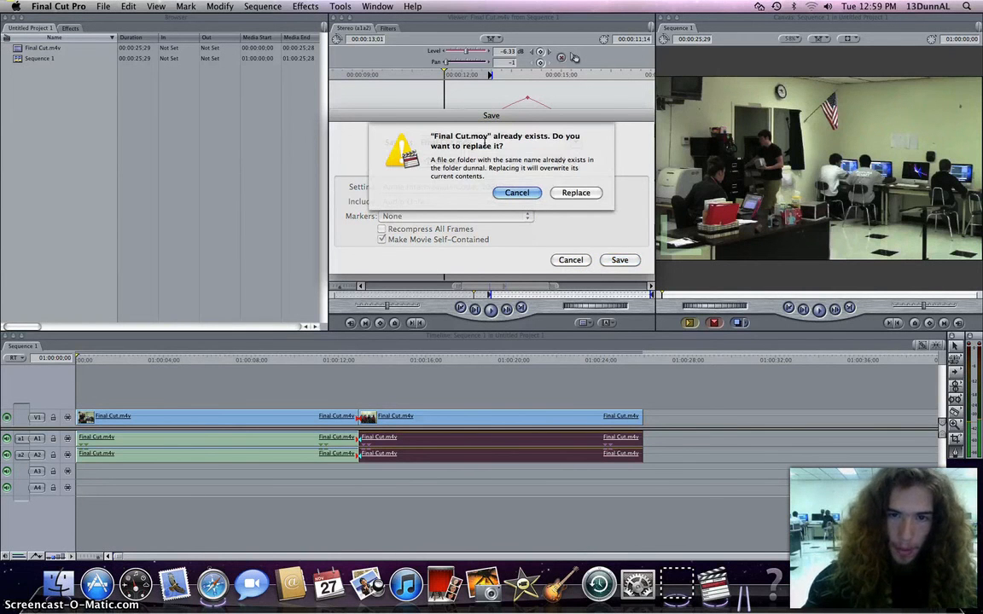
left_click(575, 193)
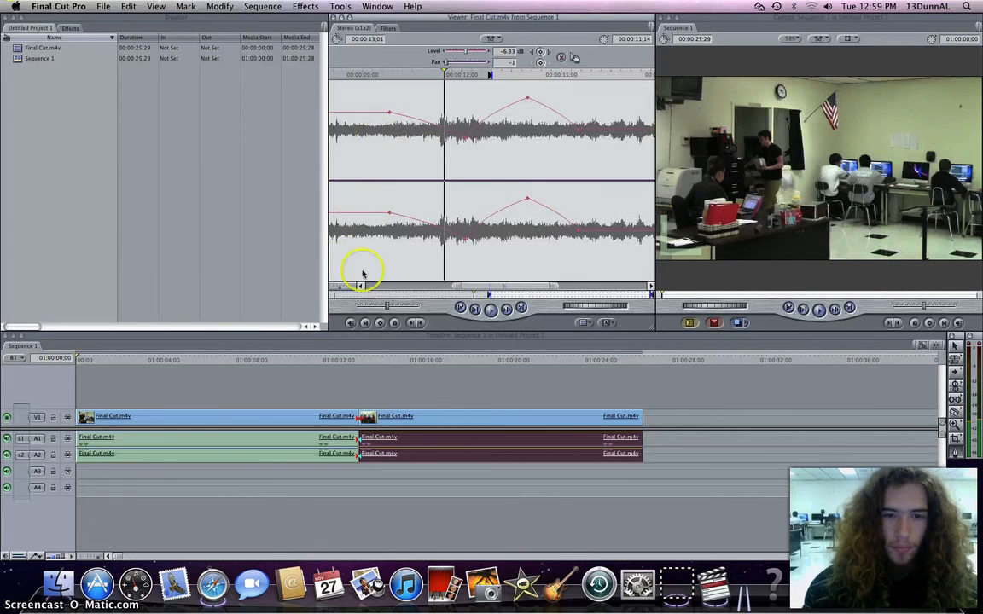
left_click(392, 377)
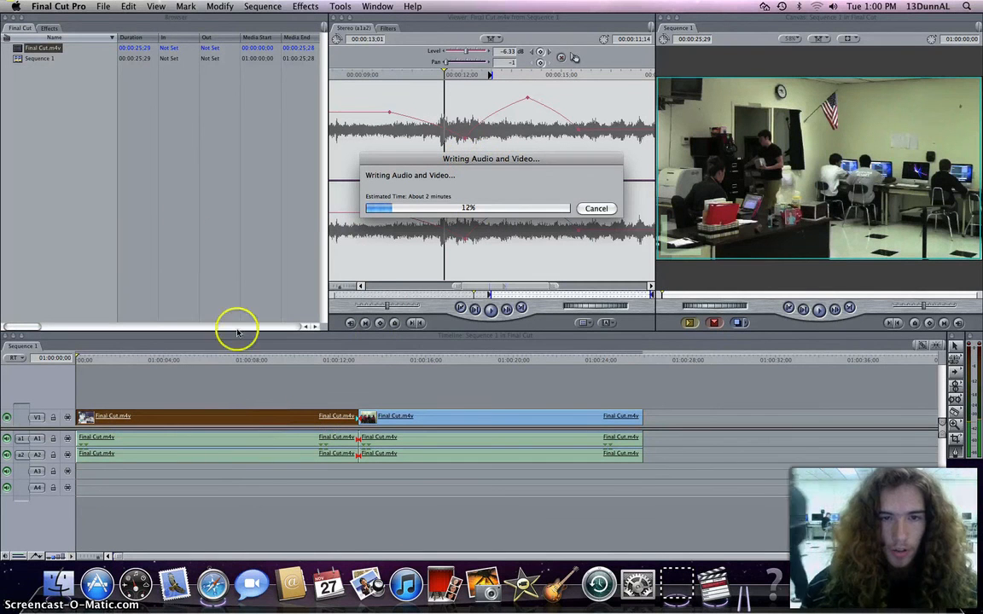
left_click(104, 7)
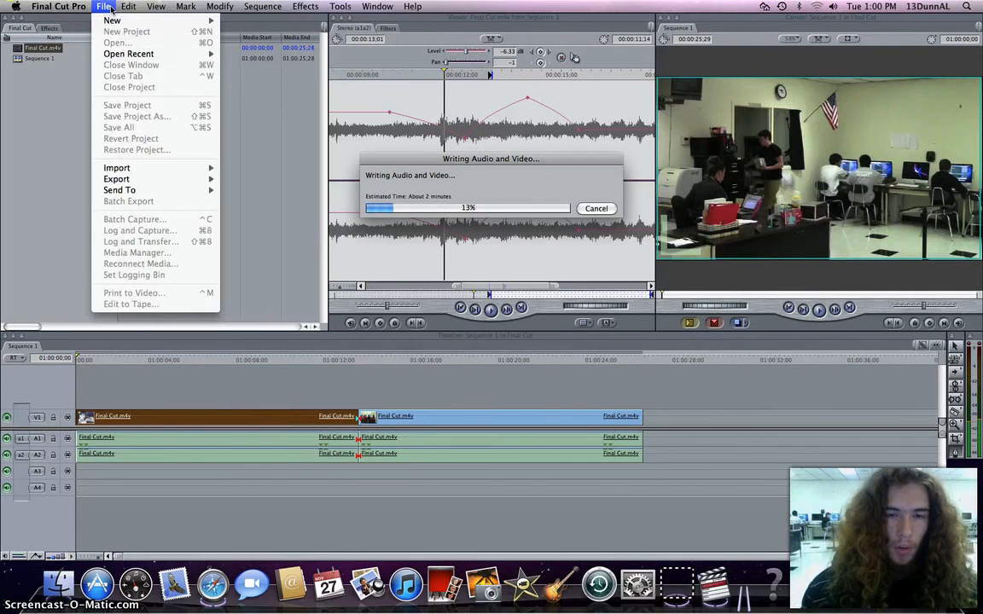
mouse_move(158, 180)
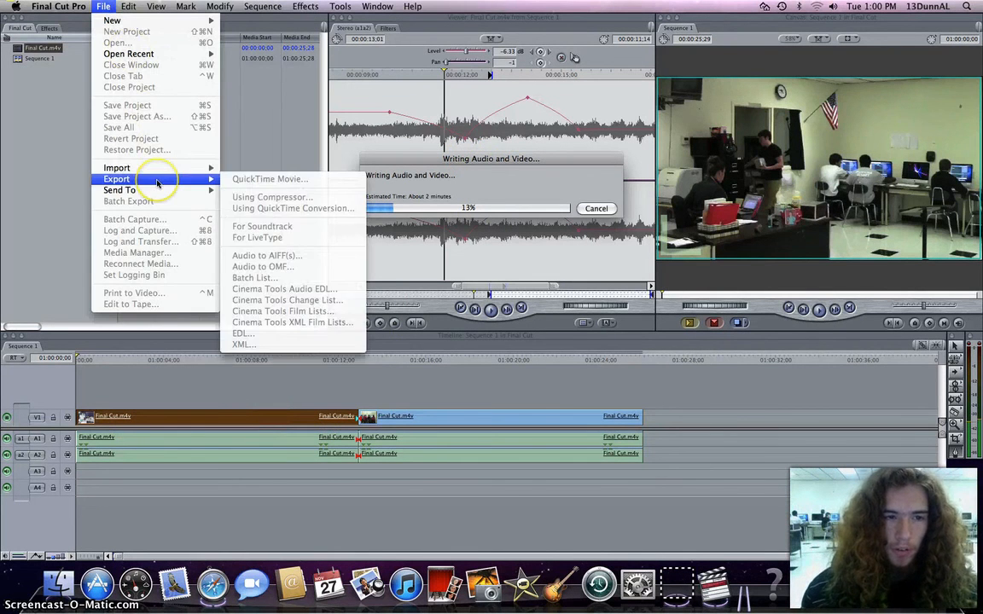
left_click(267, 126)
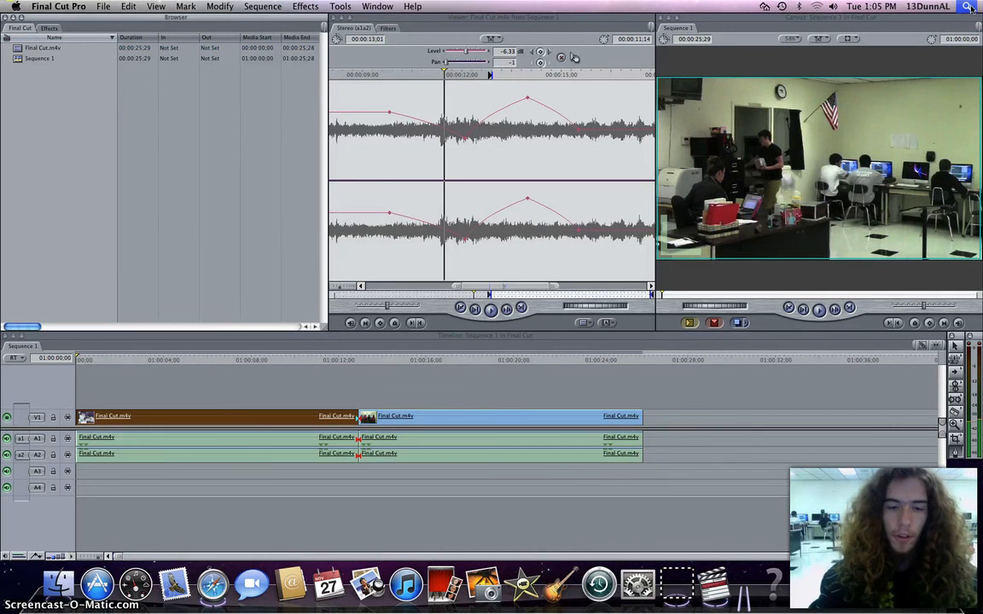
Search Spotlight for final, open the exported Final Cut.mov in QuickTime Player and start playback.
left_click(968, 7)
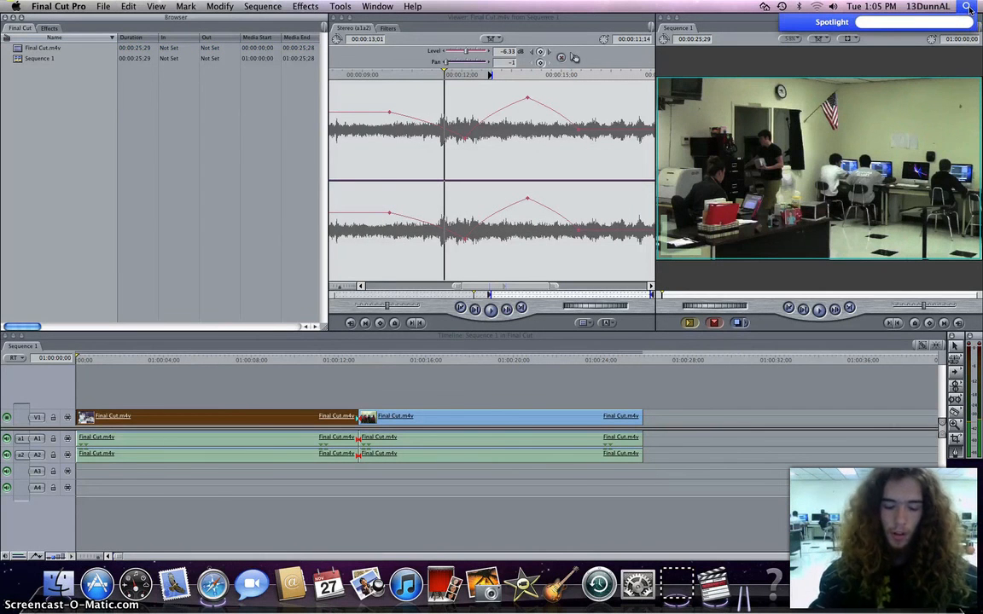
type("final")
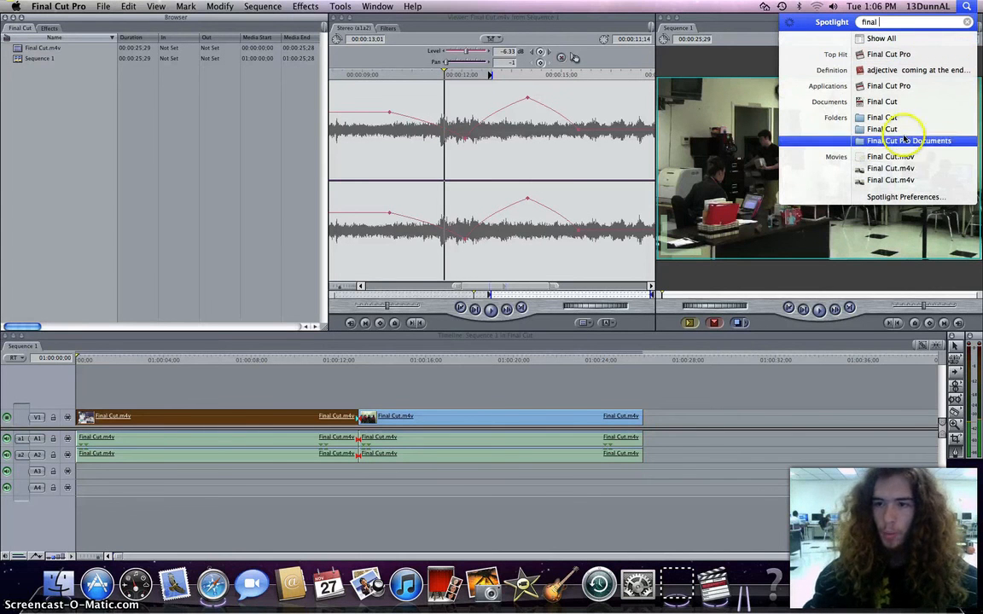
left_click(892, 159)
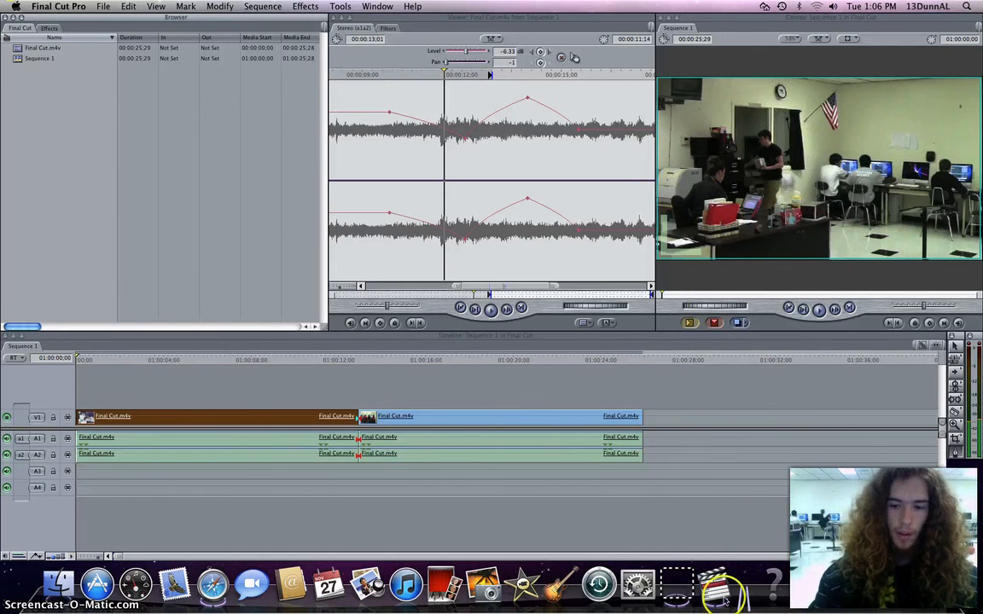
right_click(126, 172)
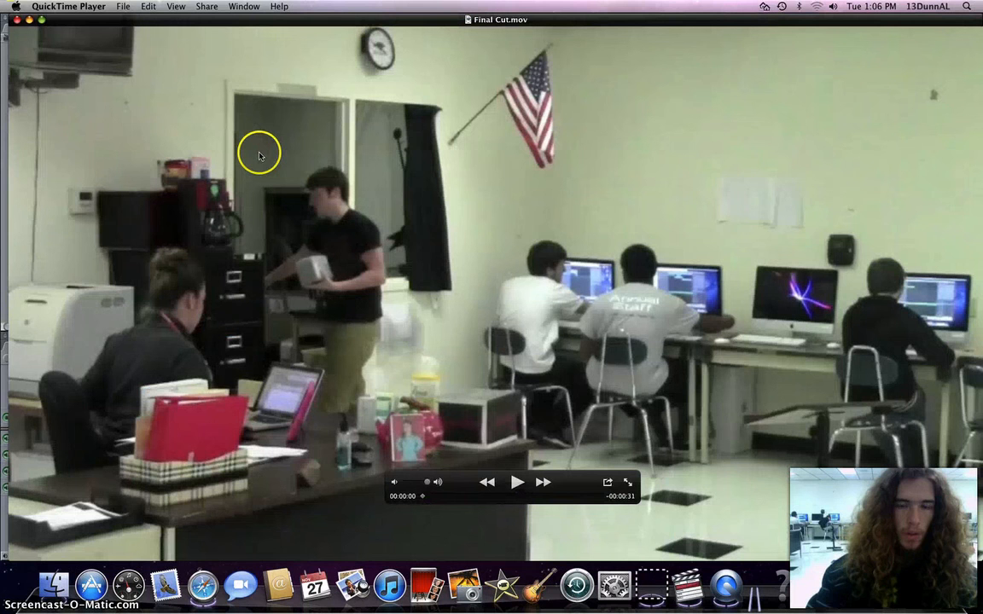
left_click(518, 483)
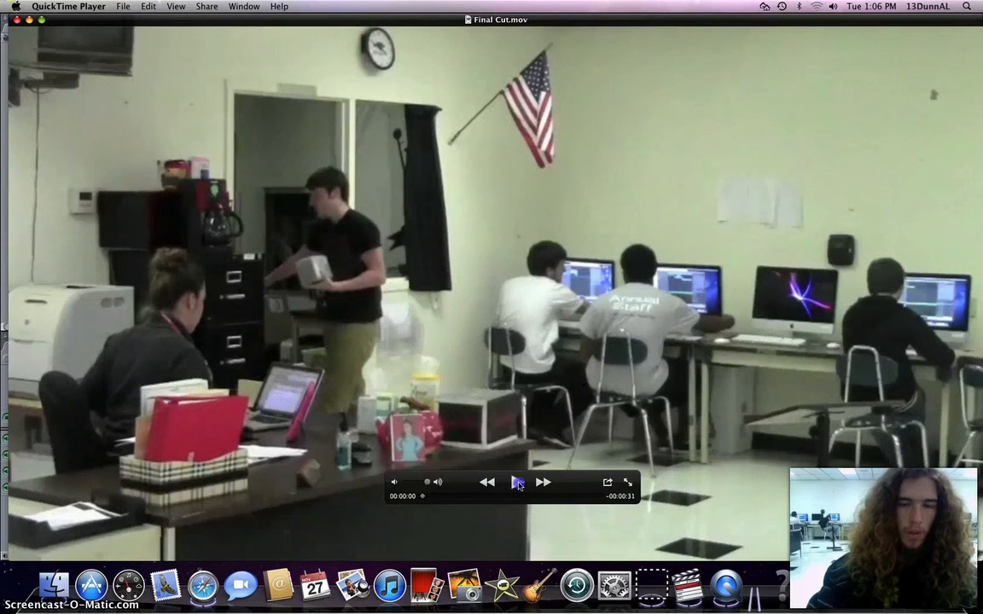
Quit Final Cut Pro, saving the project, and play the exported Final Cut.mov again.
key("super+q")
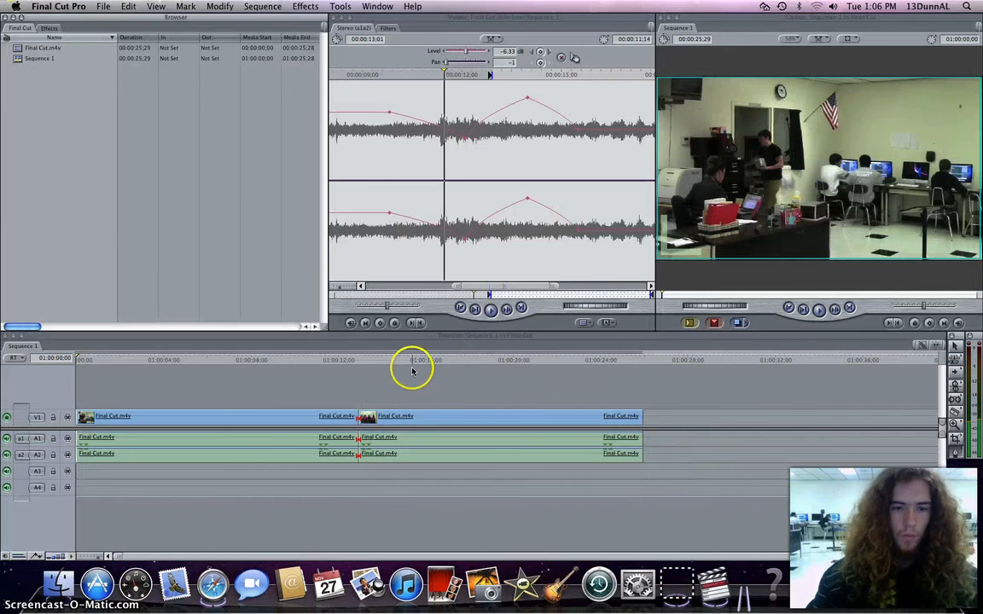
key("super+q")
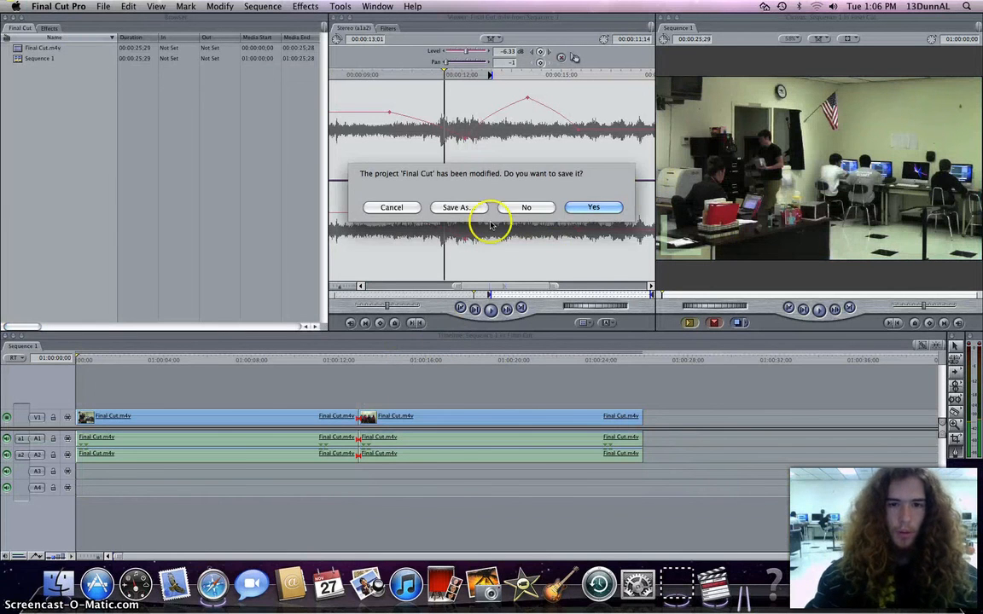
left_click(589, 207)
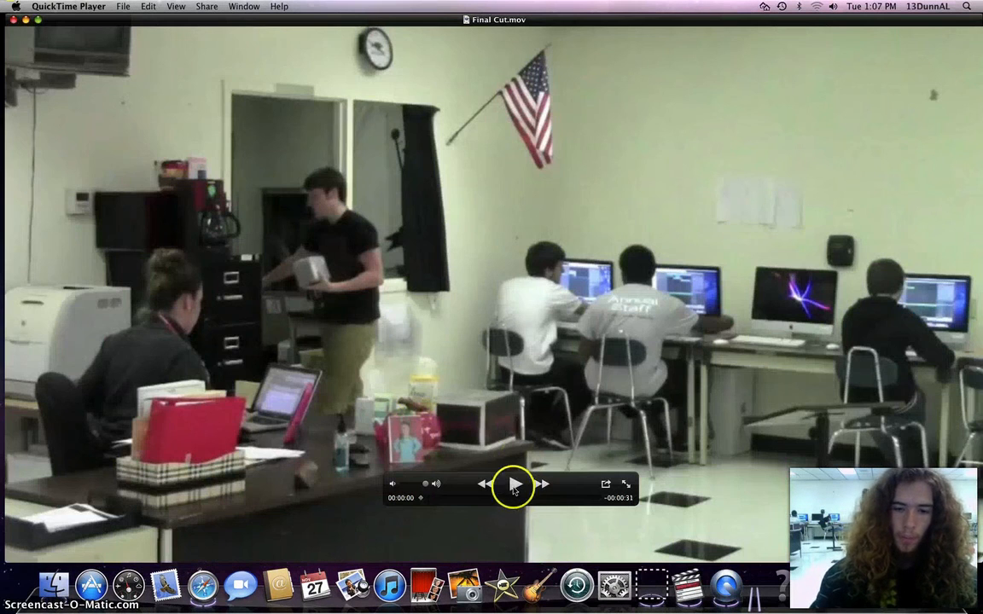
left_click(515, 484)
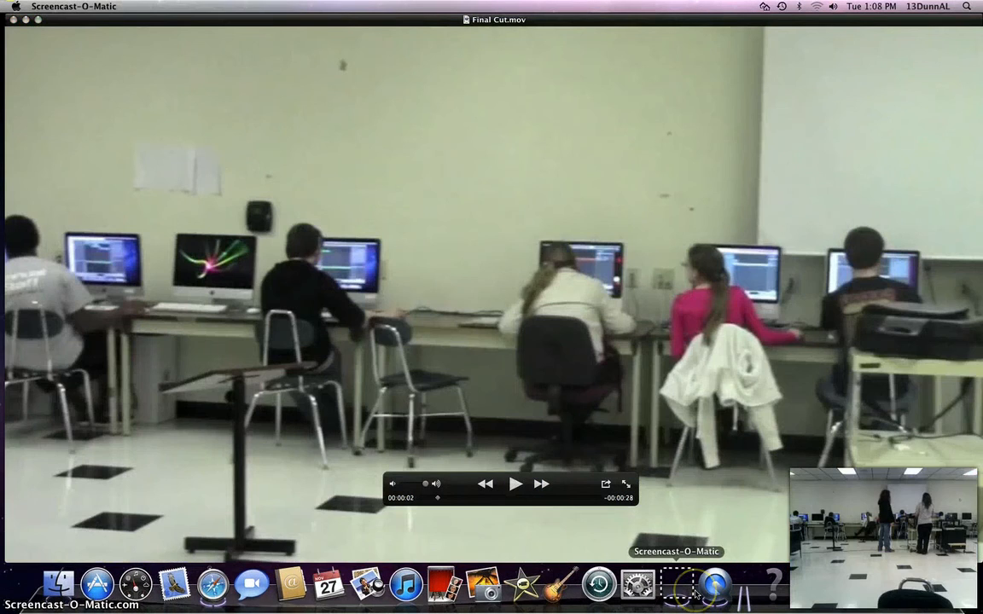